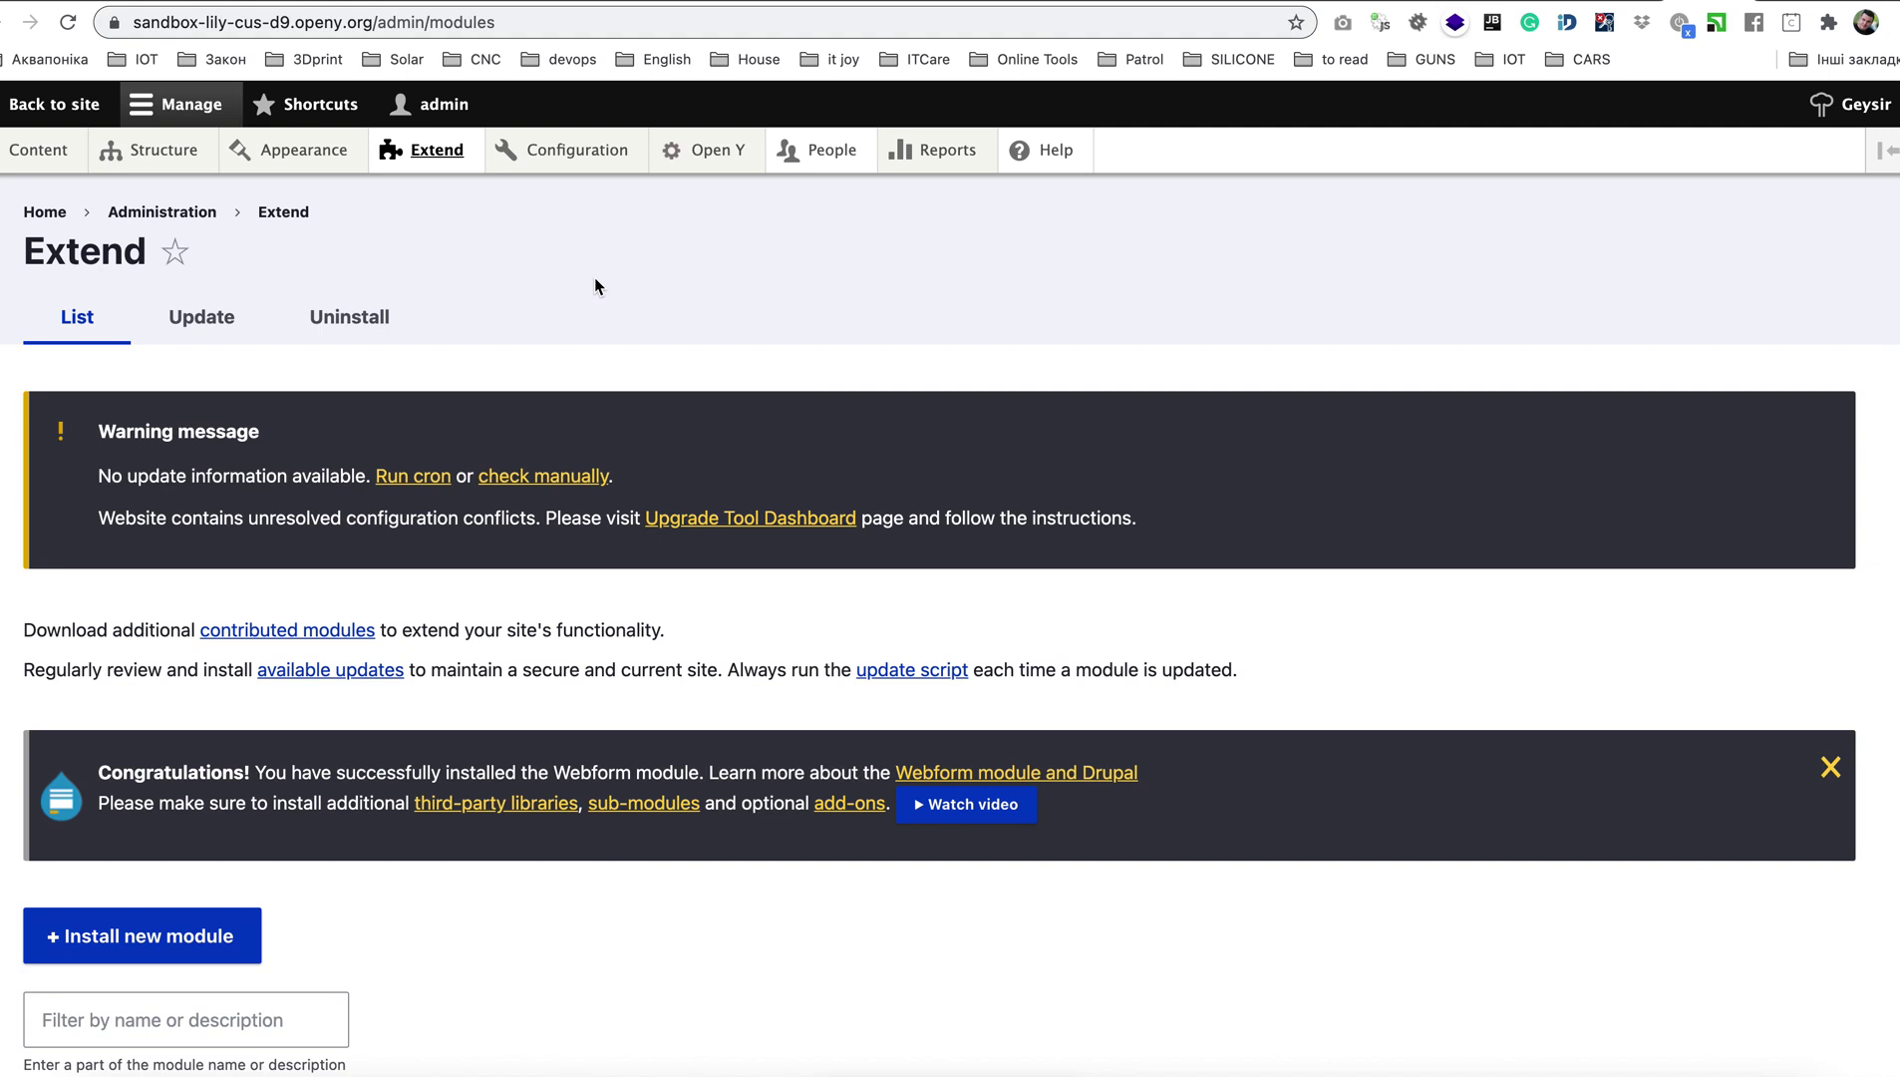
# - Scroll the Extend page and select the modules path in the address bar
pyautogui.scroll(-1, 598, 344)
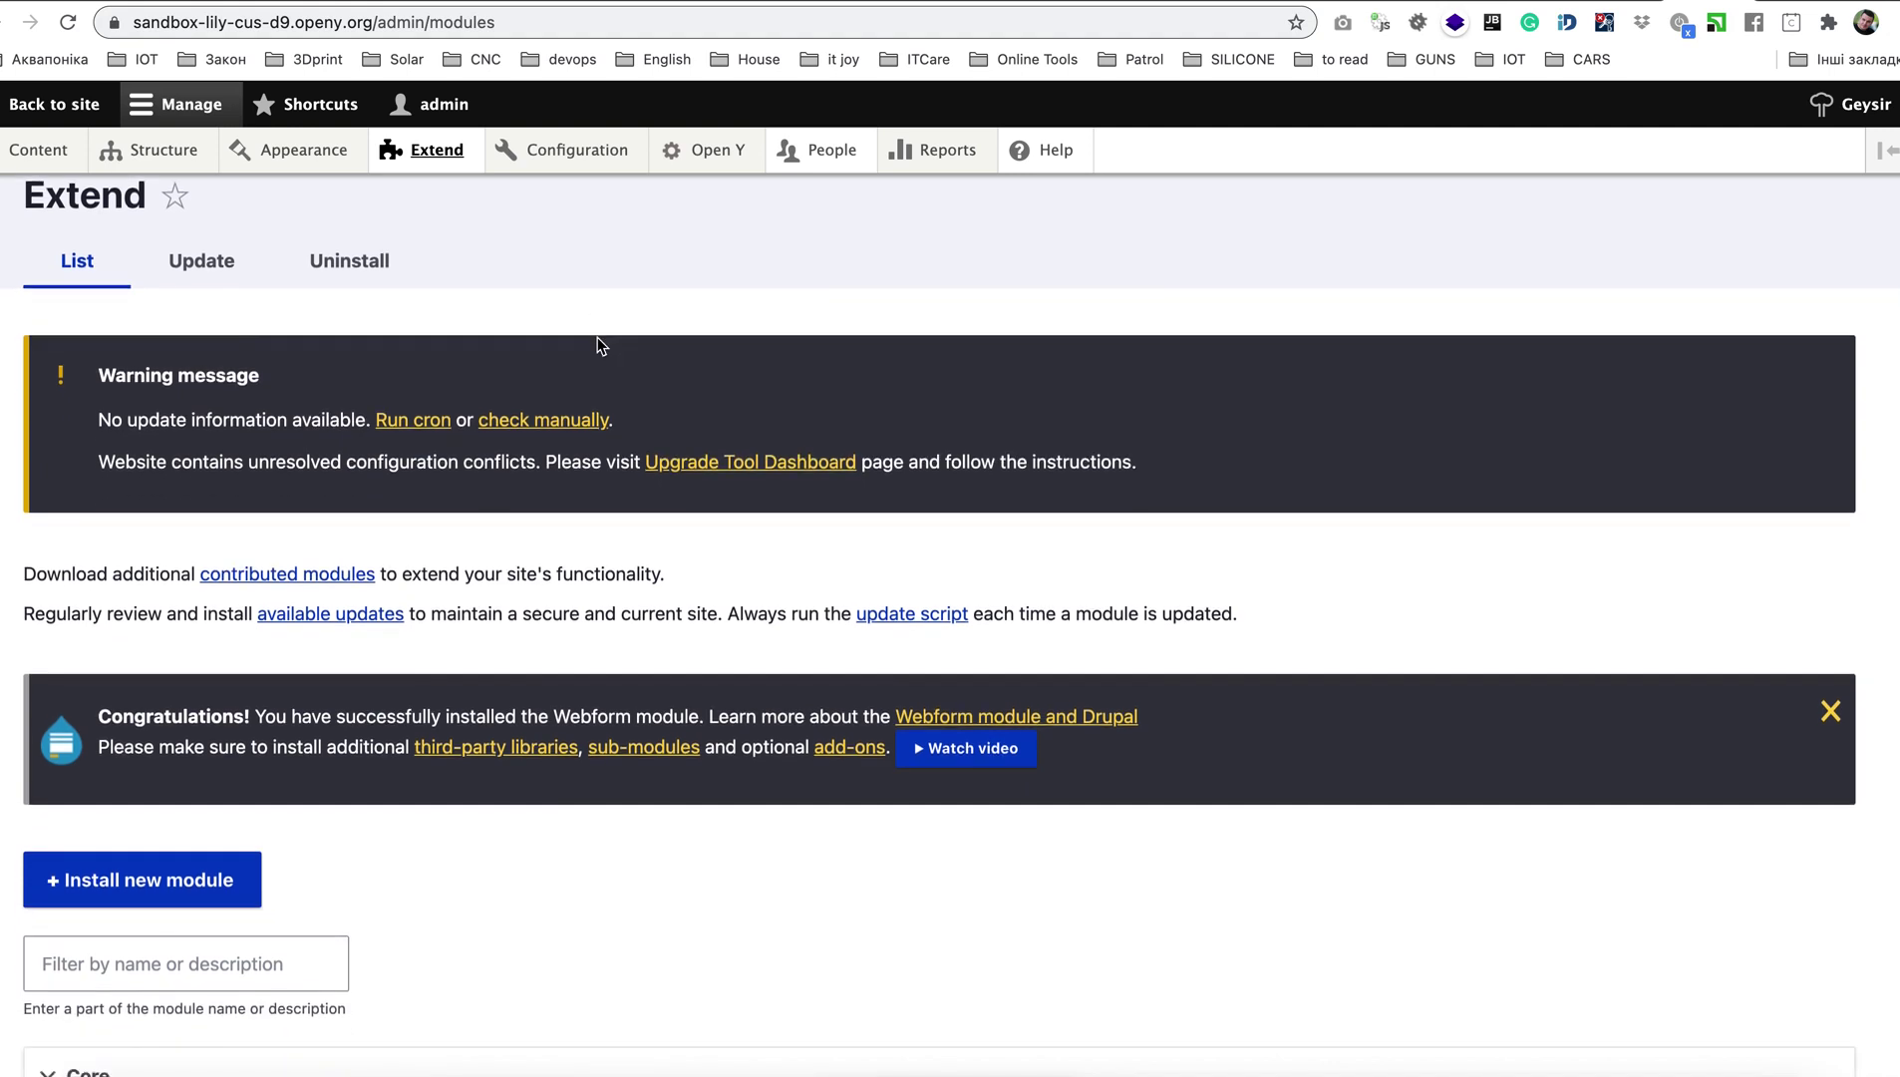
pyautogui.scroll(-5, 597, 345)
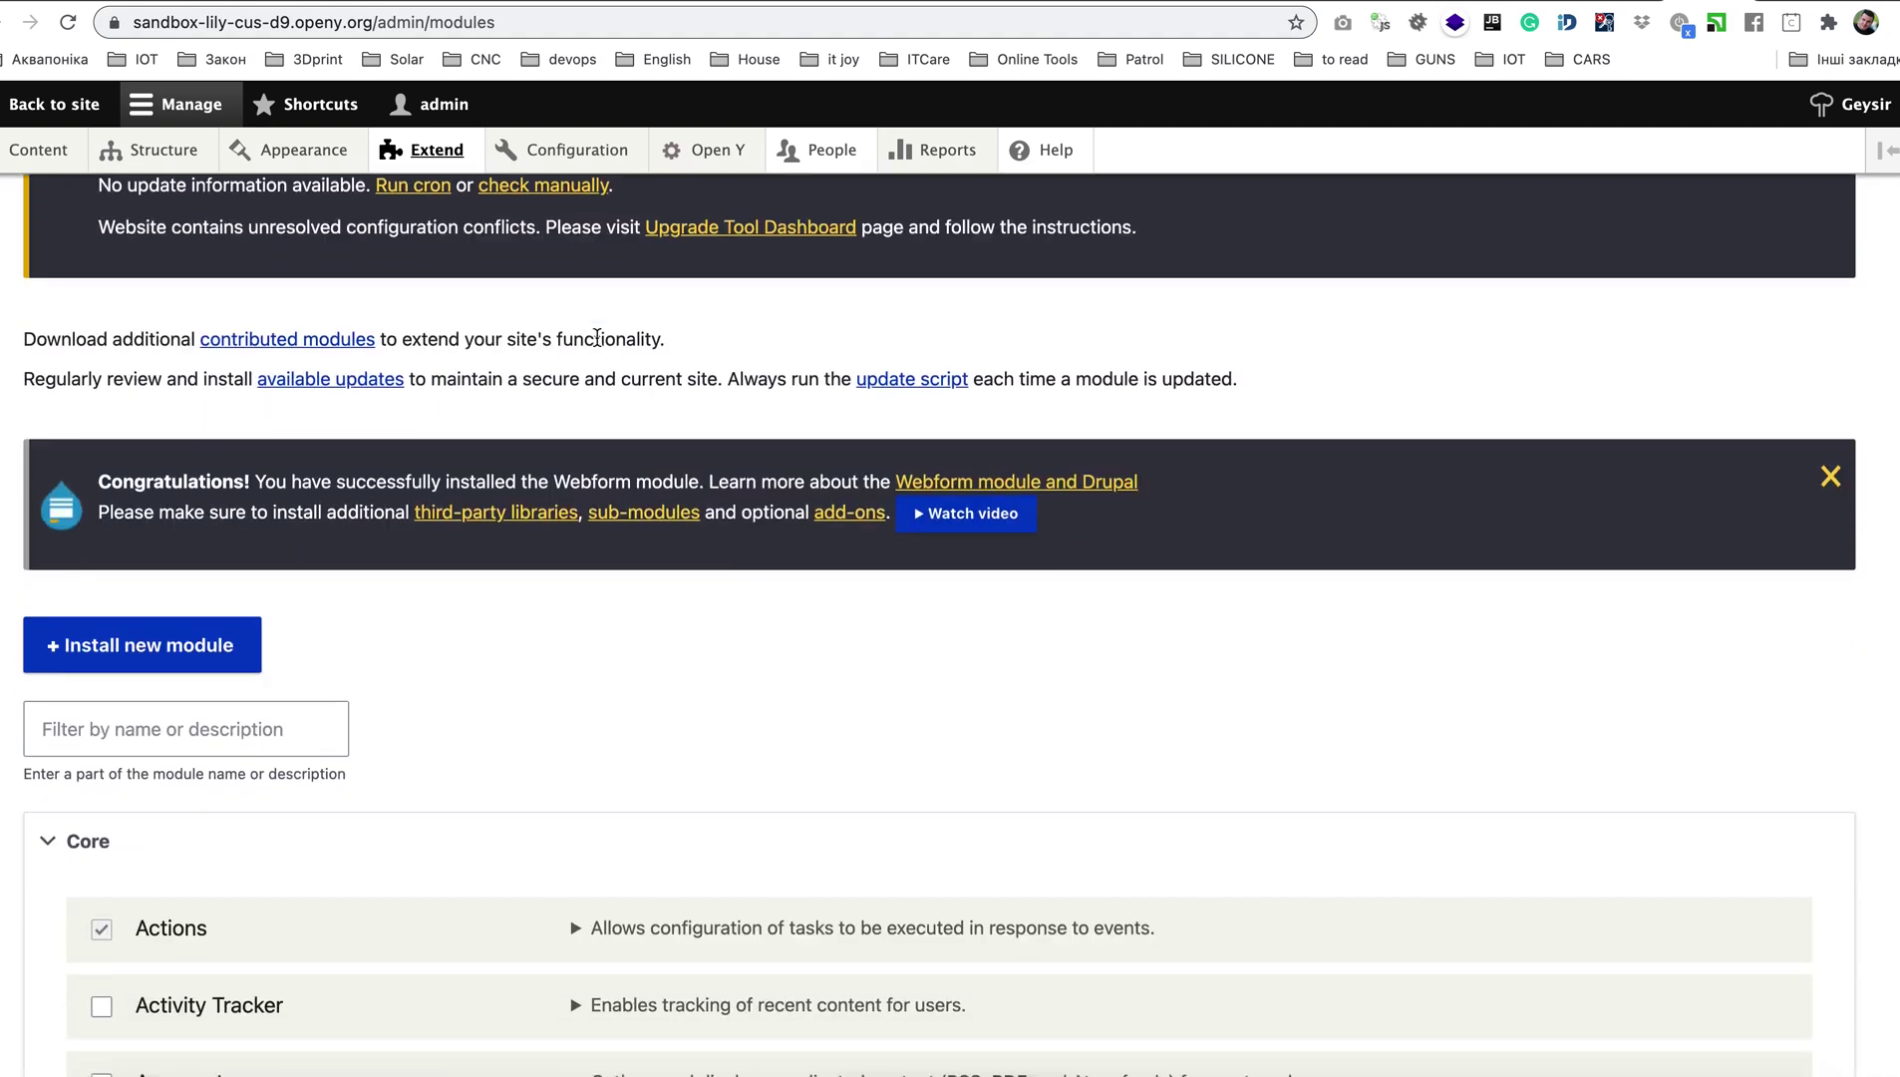
pyautogui.scroll(6, 469, 359)
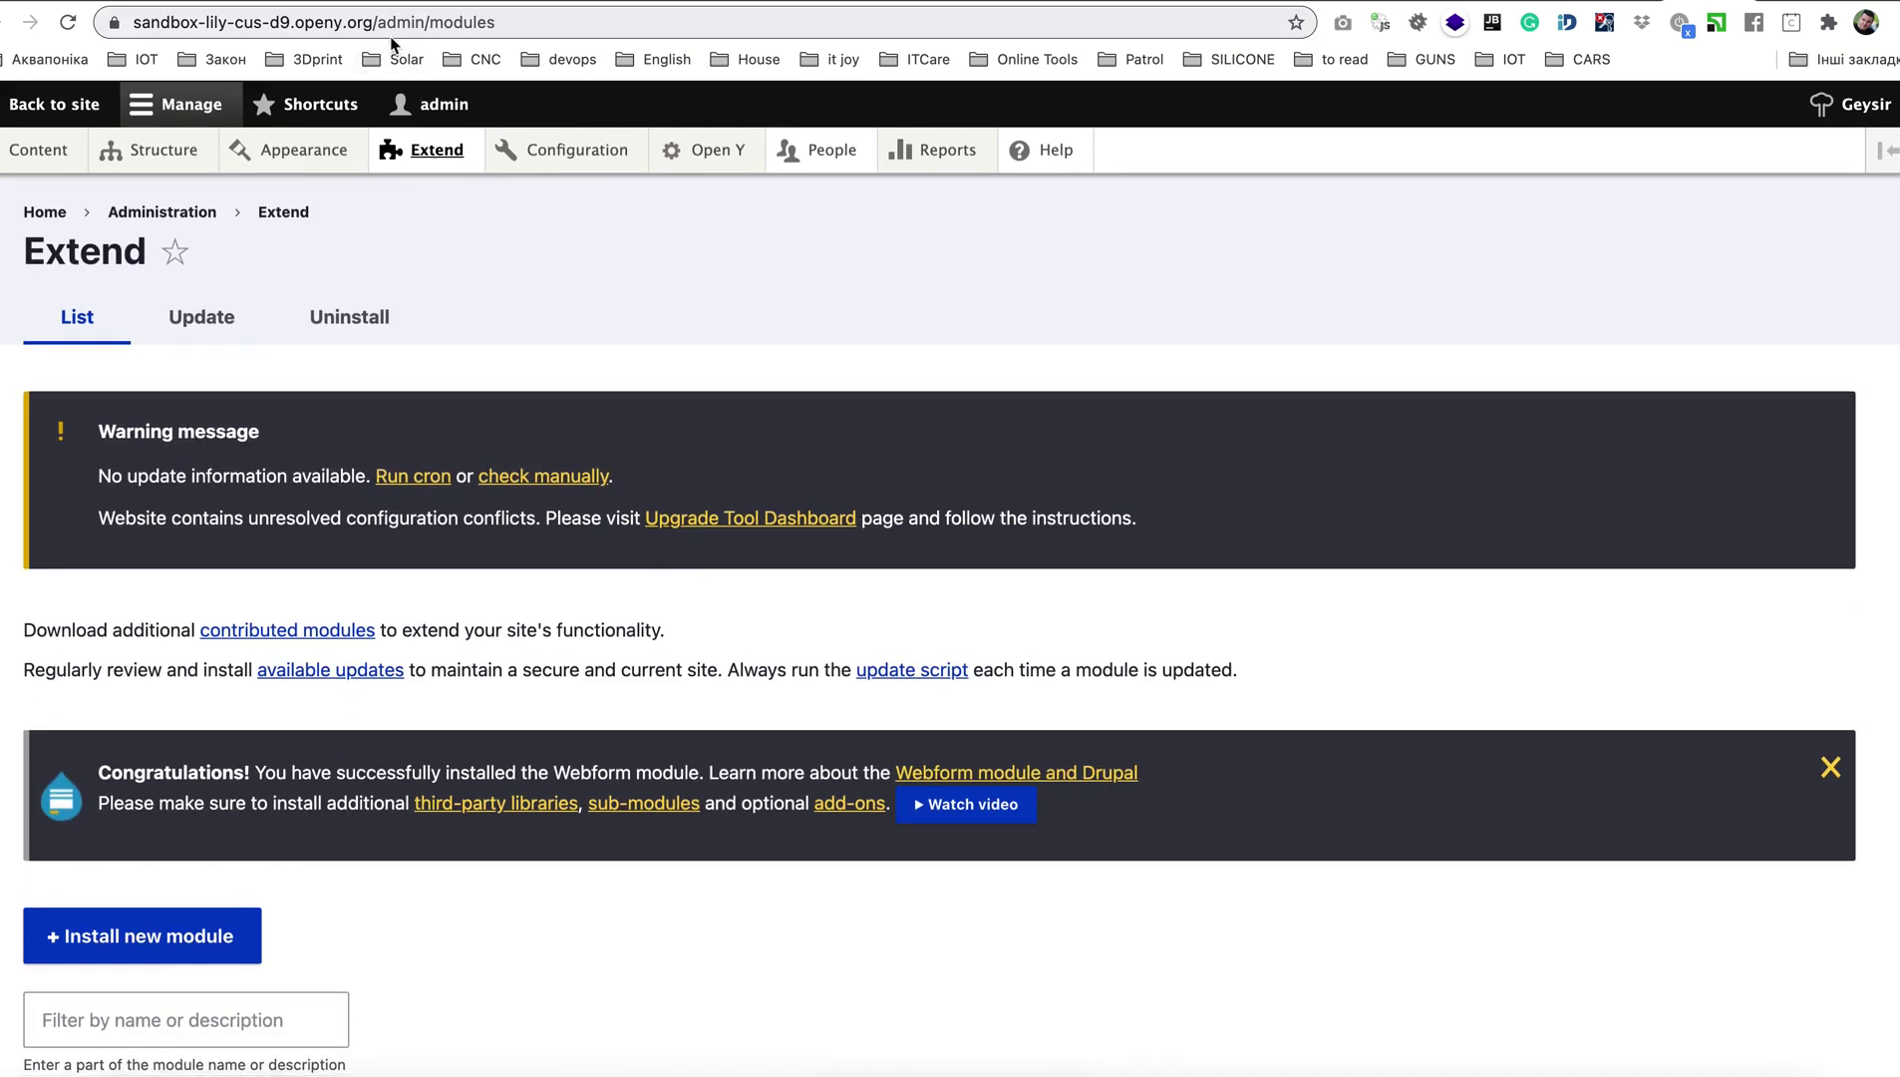
pyautogui.moveTo(379, 22); pyautogui.dragTo(514, 23)
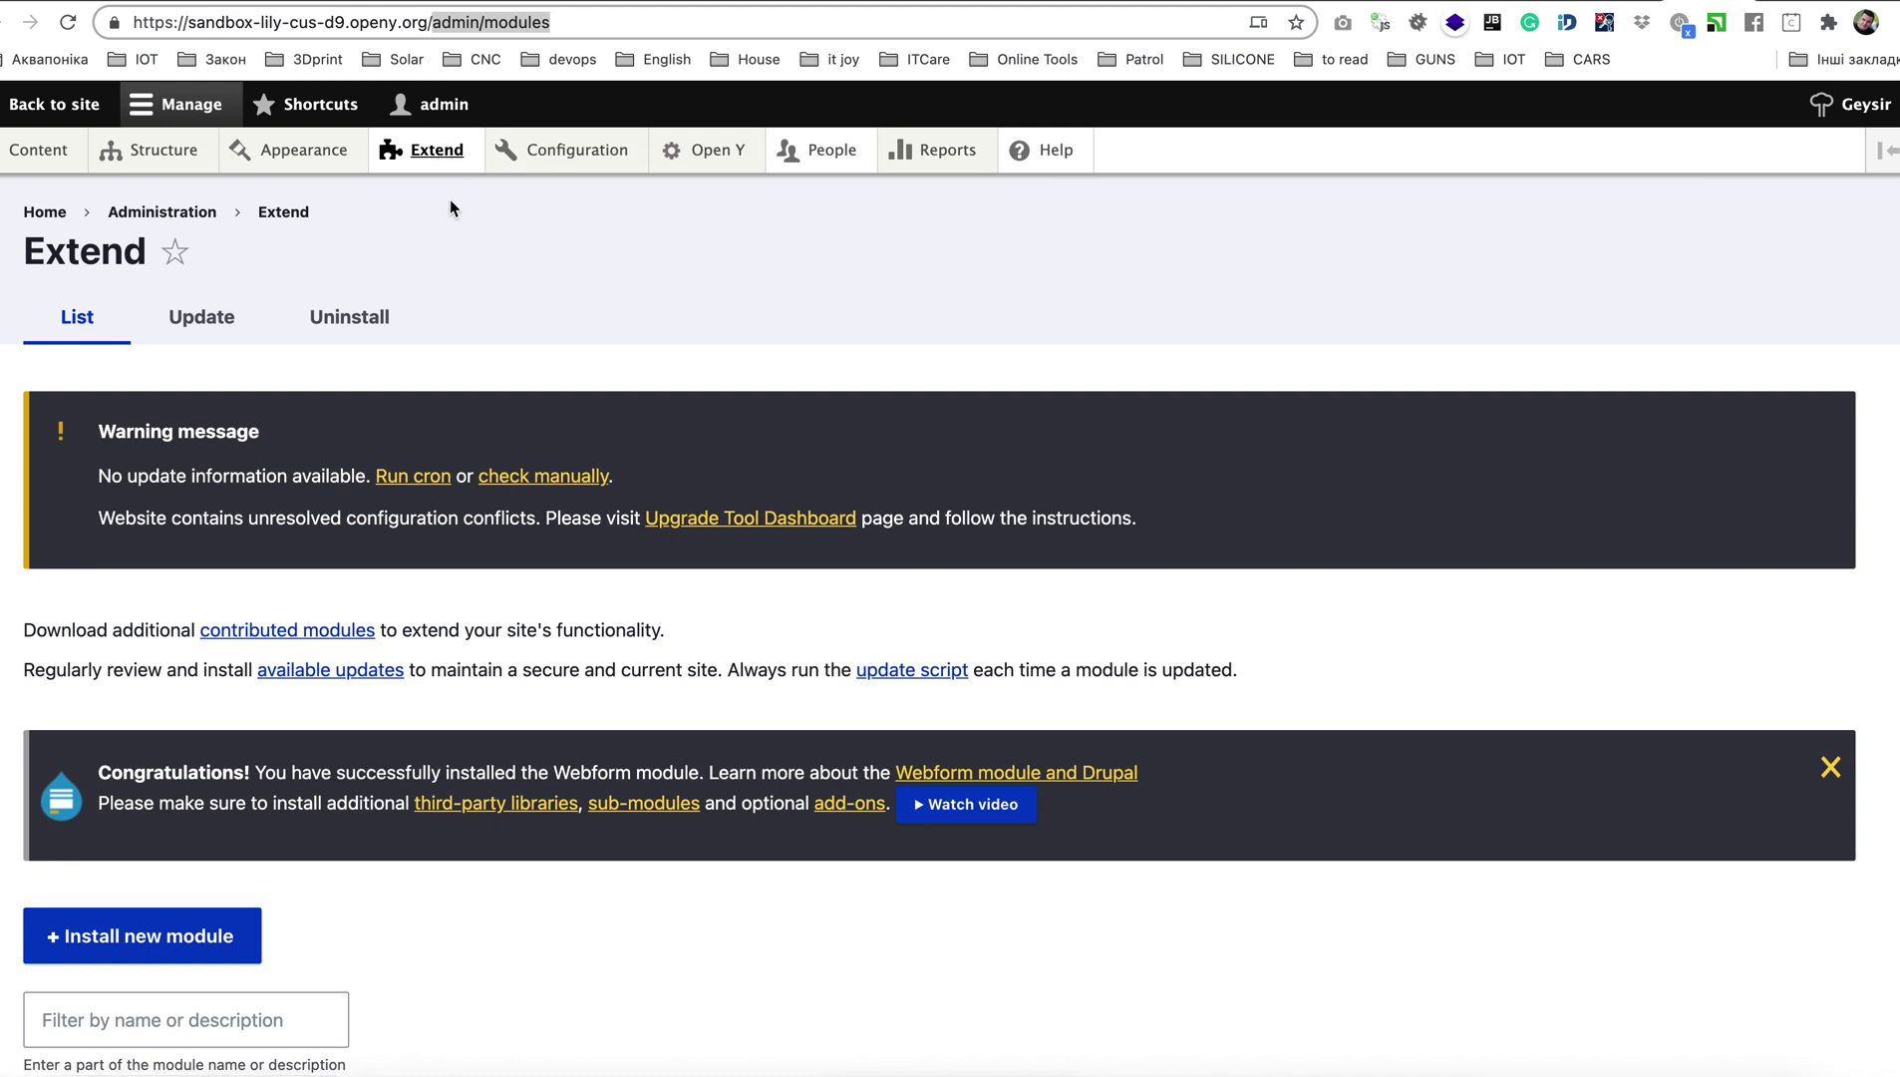
pyautogui.click(114, 1002)
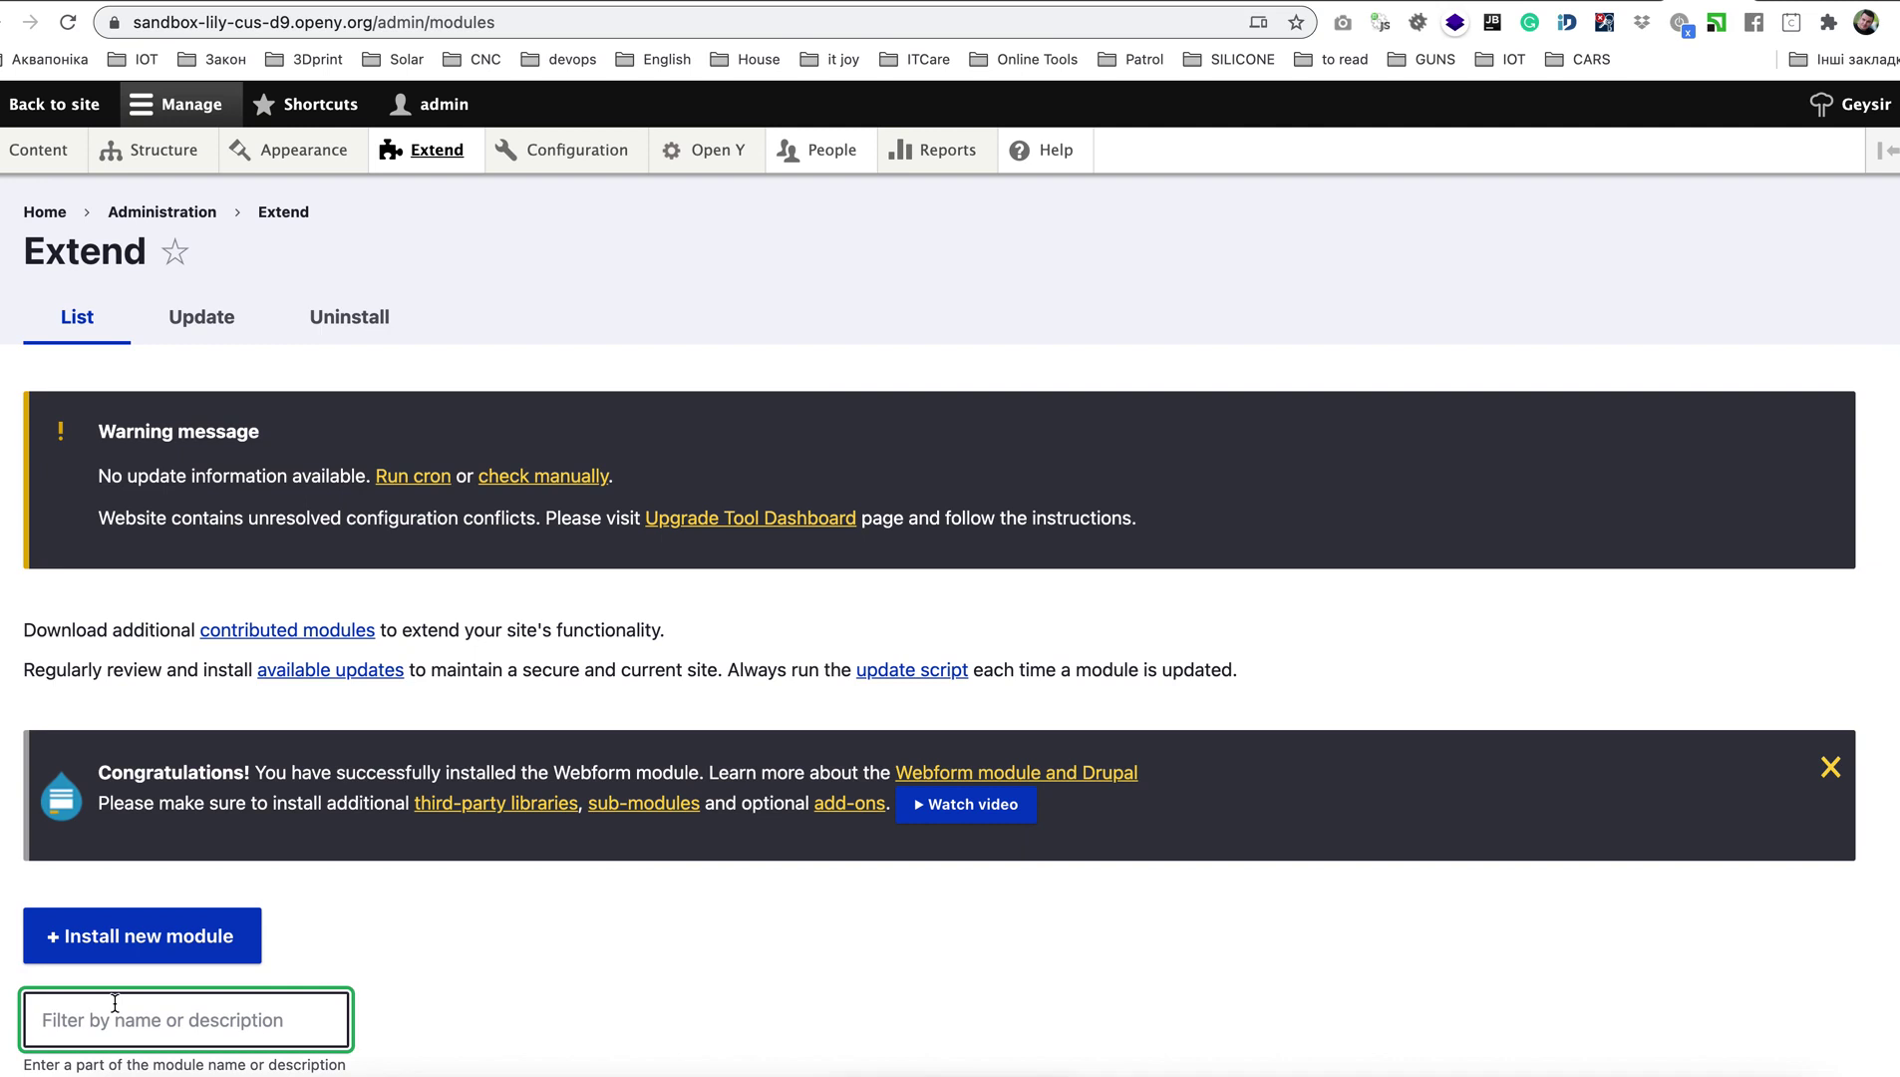
pyautogui.write('fil')
pyautogui.press('BackSpace')
pyautogui.press('BackSpace')
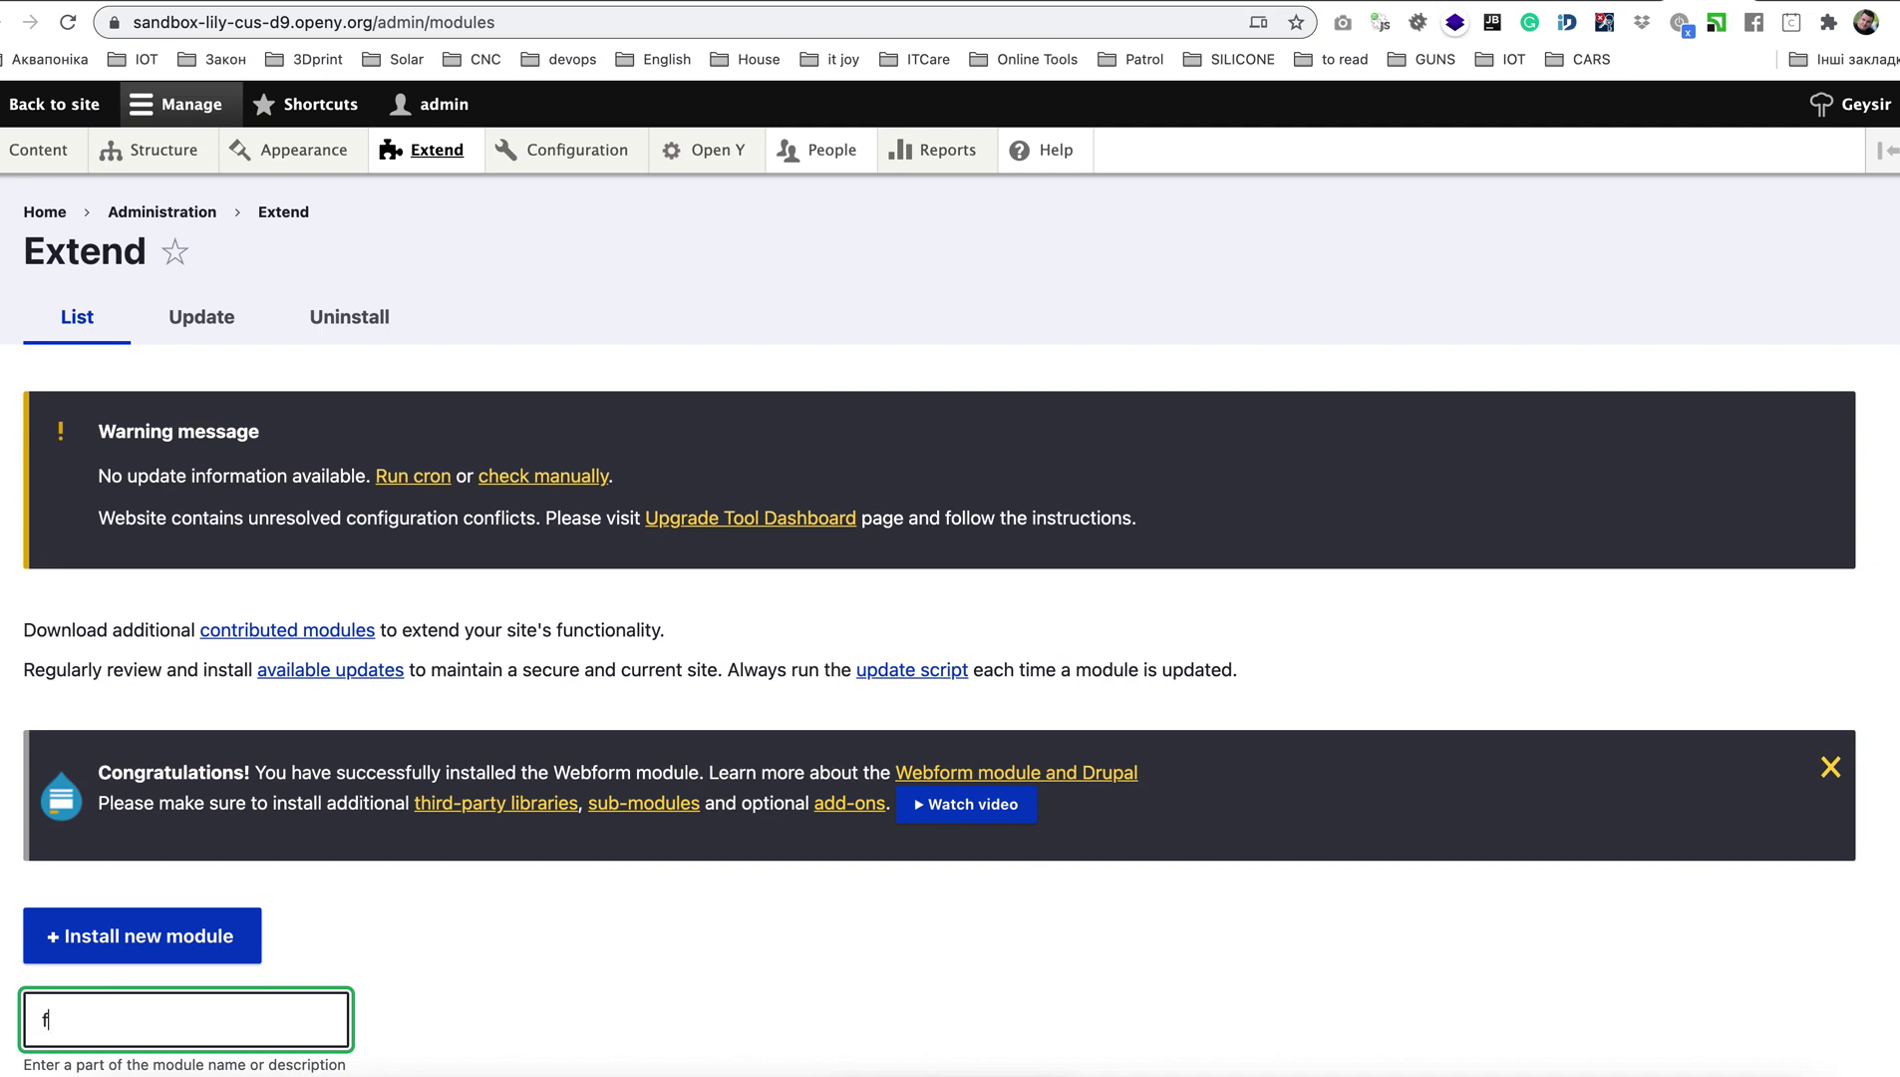
pyautogui.write('ont')
pyautogui.scroll(-4, 513, 875)
pyautogui.scroll(-4, 513, 875)
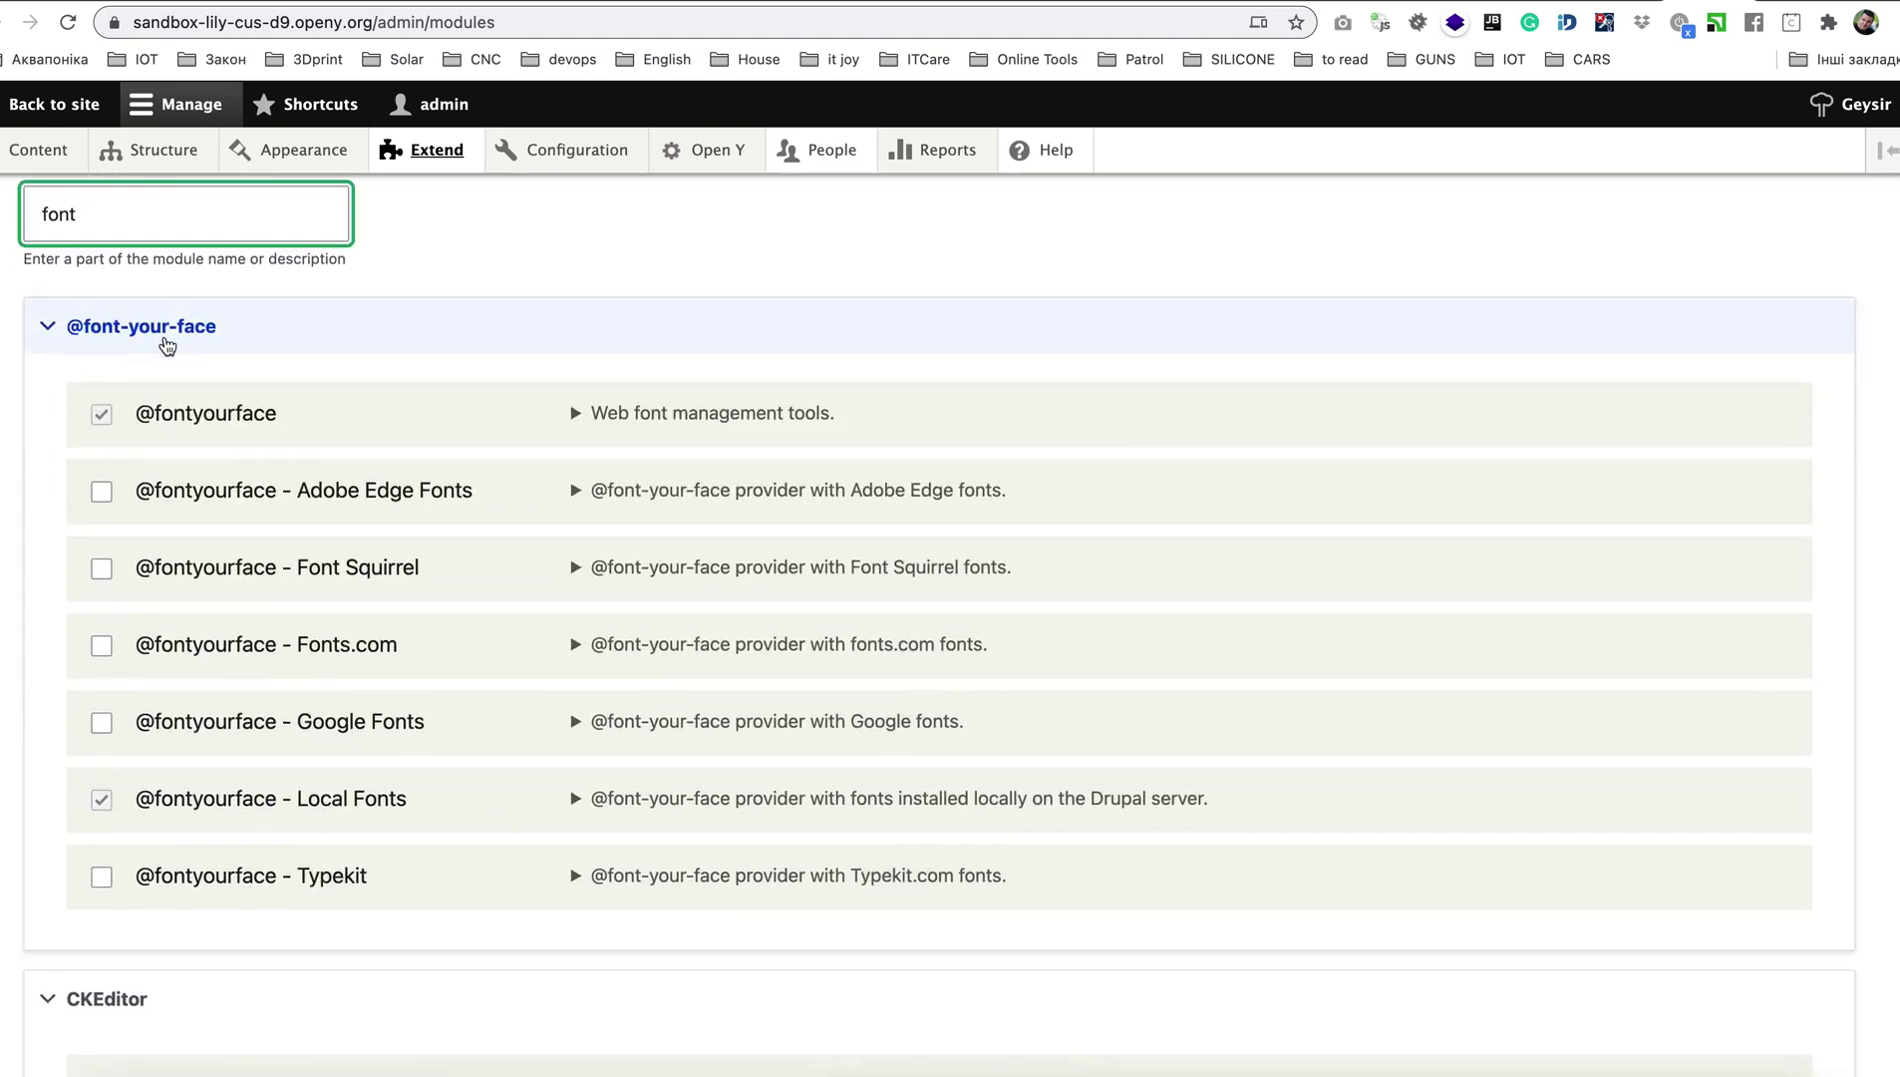
pyautogui.click(163, 417)
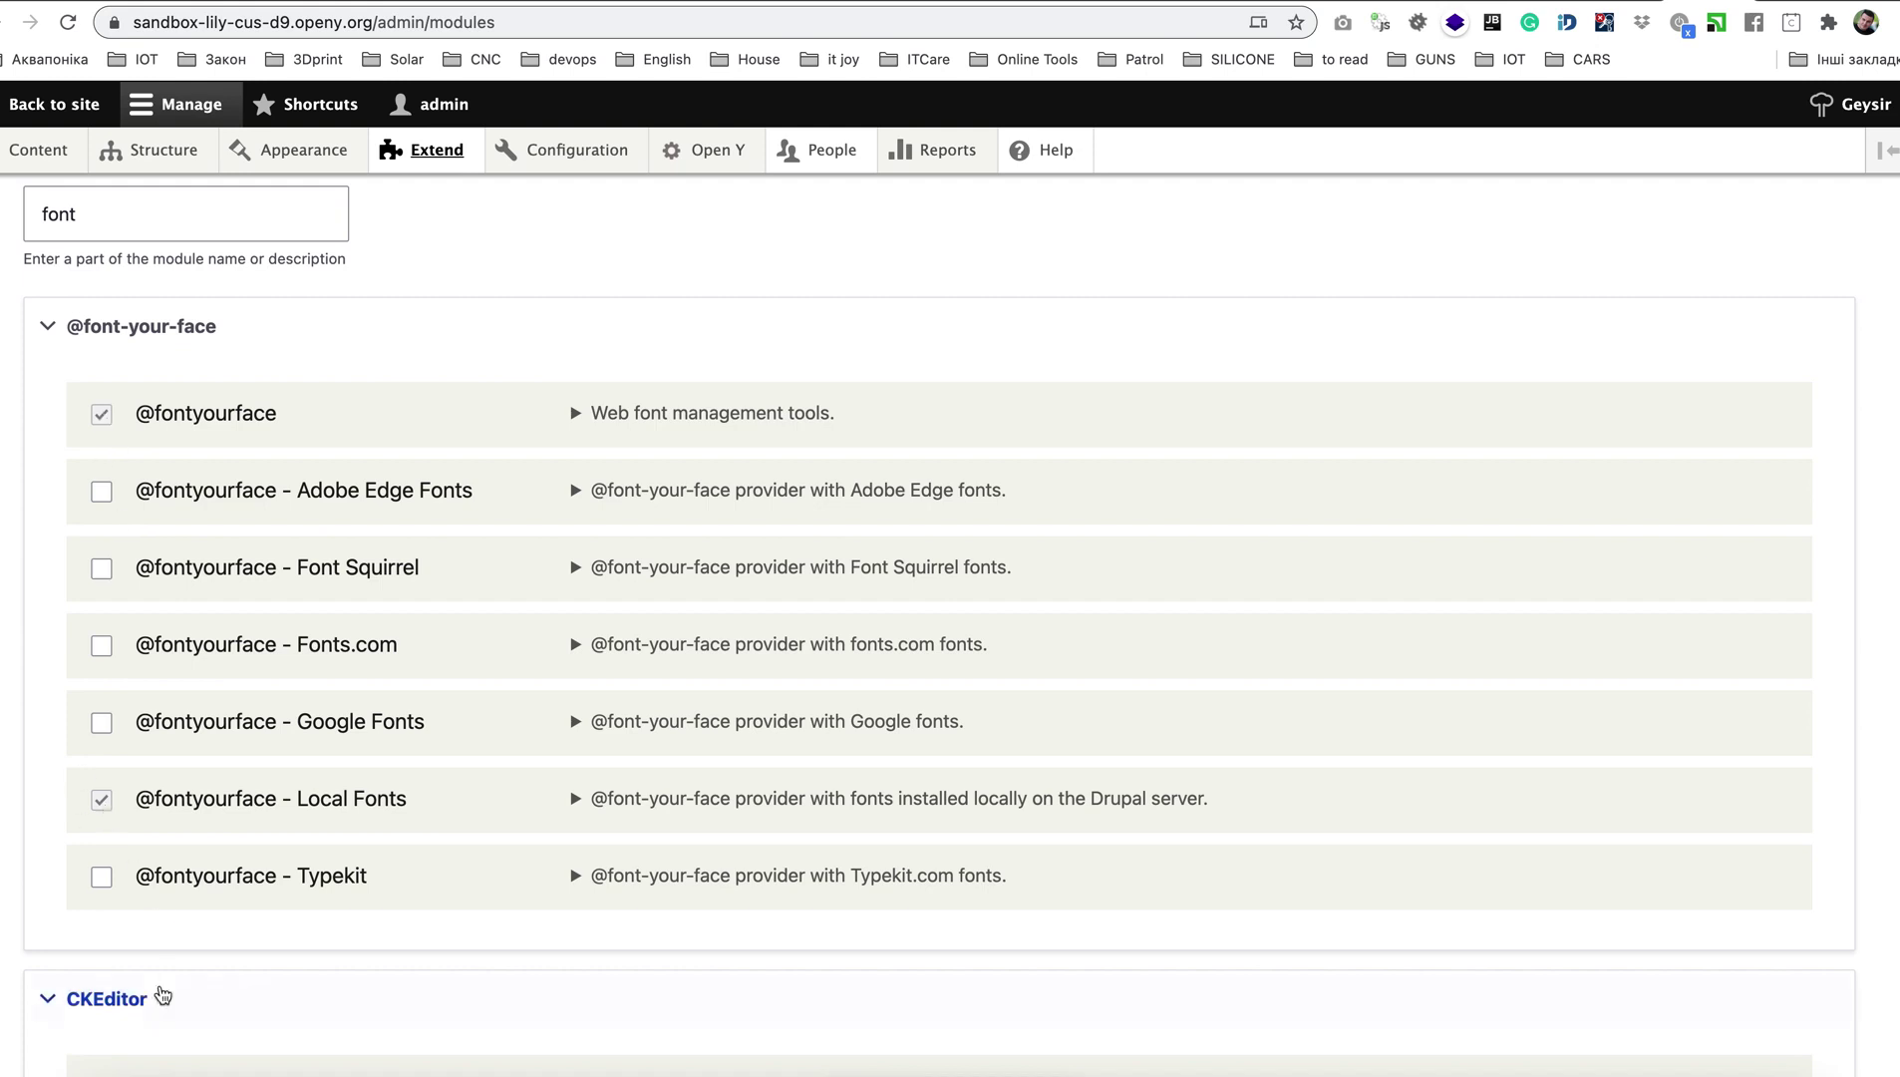
pyautogui.scroll(-5, 441, 819)
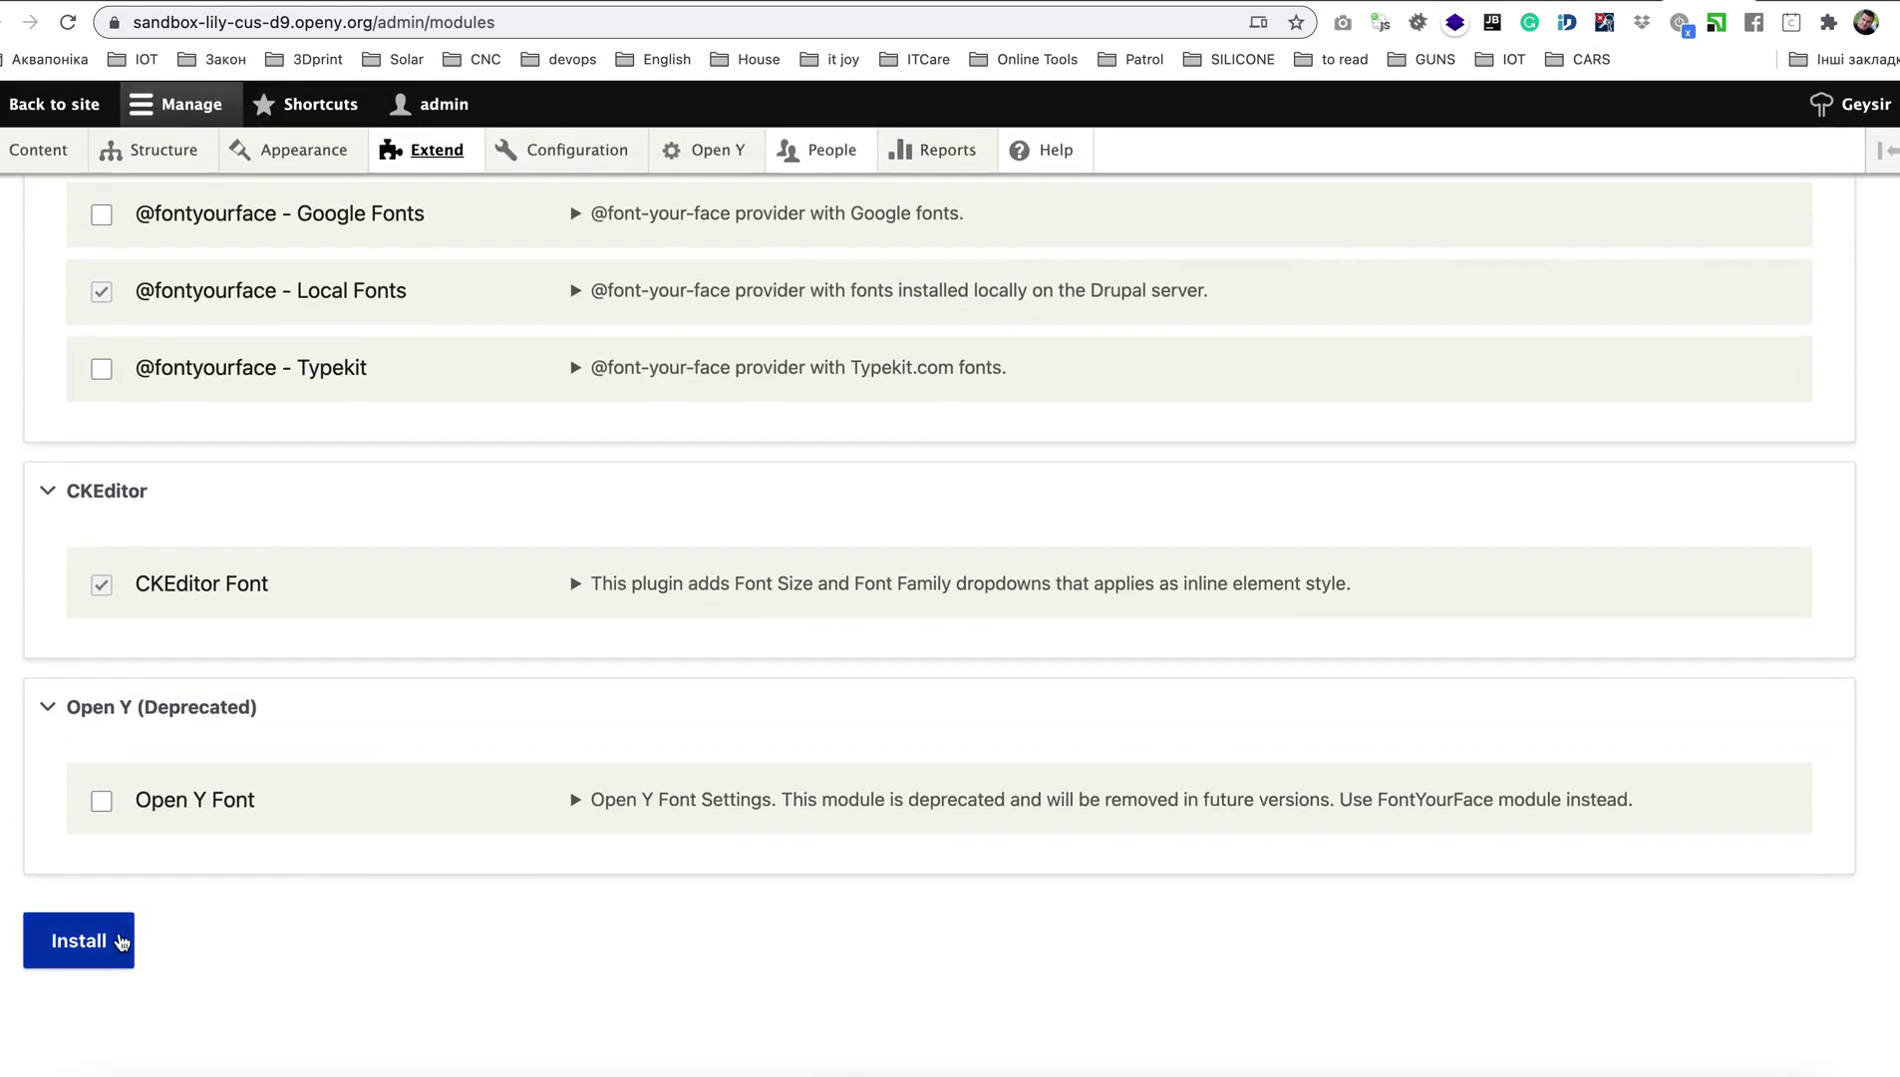
pyautogui.scroll(13, 318, 869)
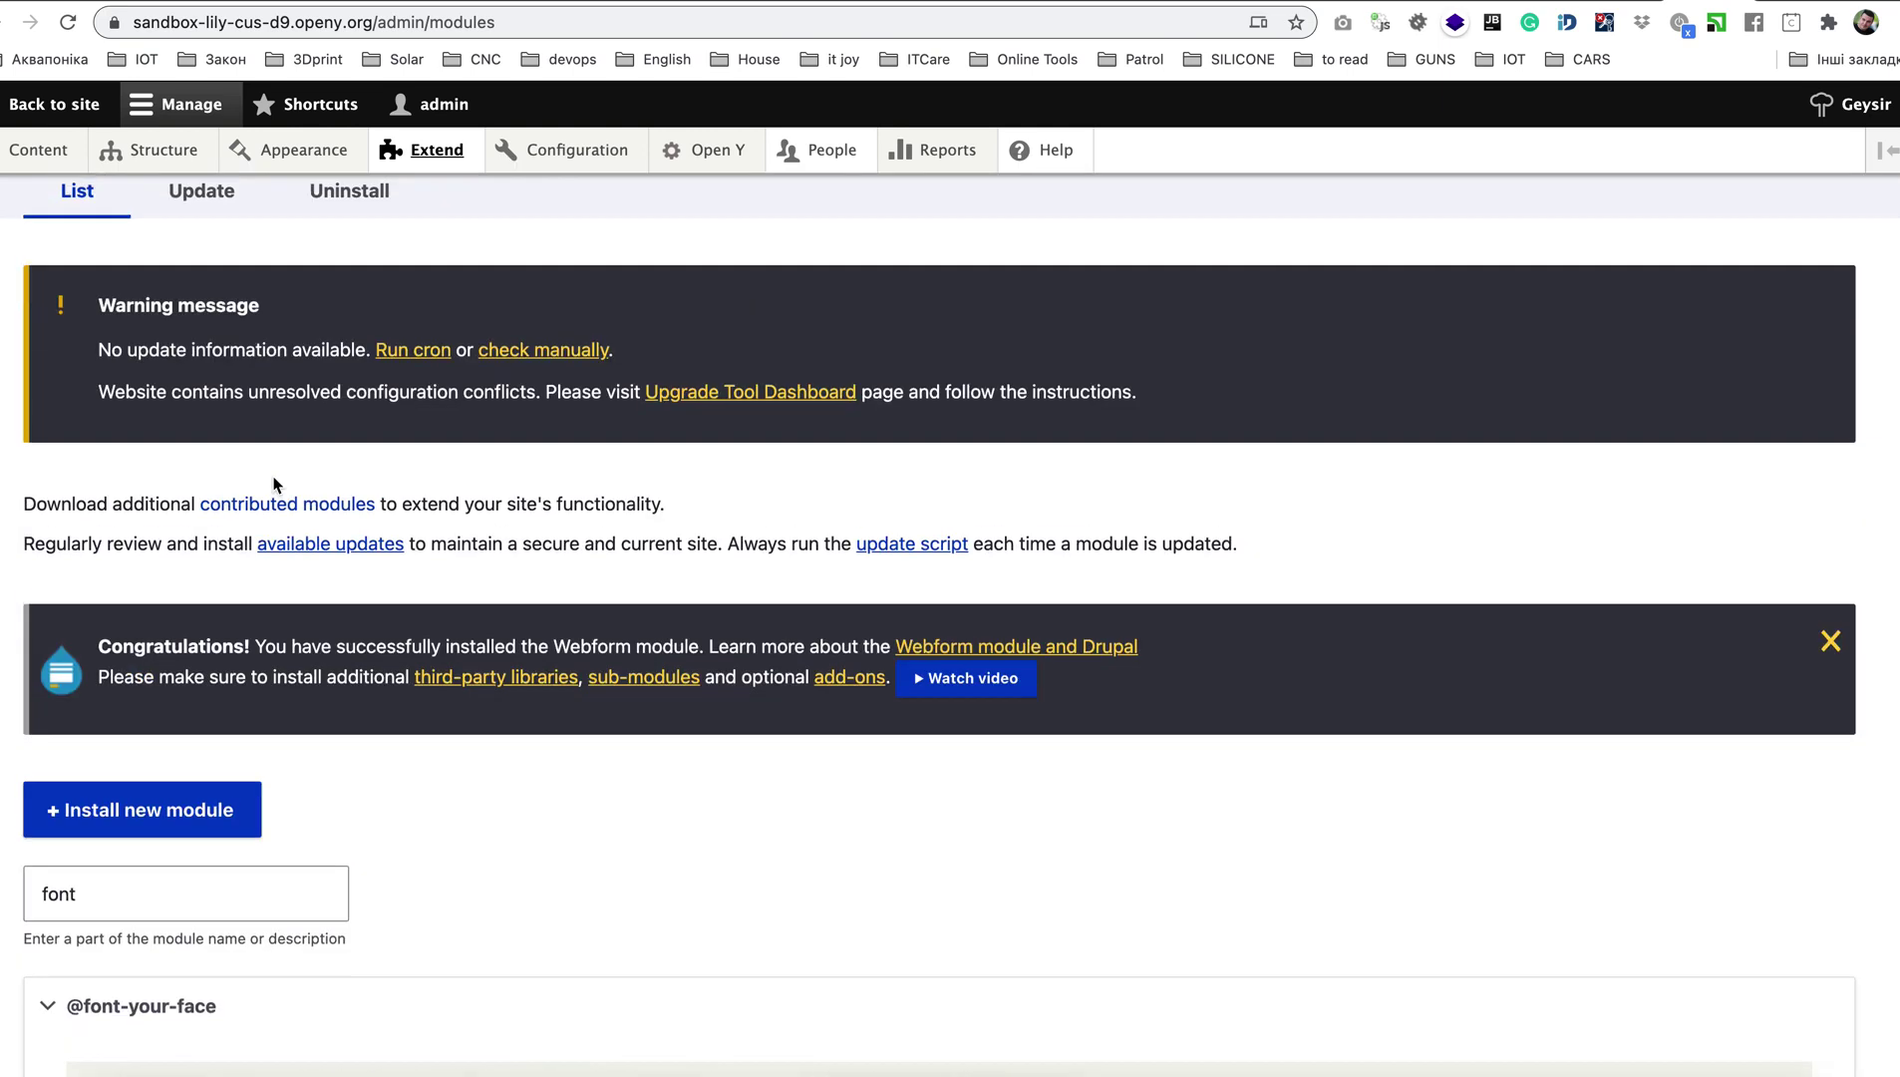
pyautogui.moveTo(329, 170)
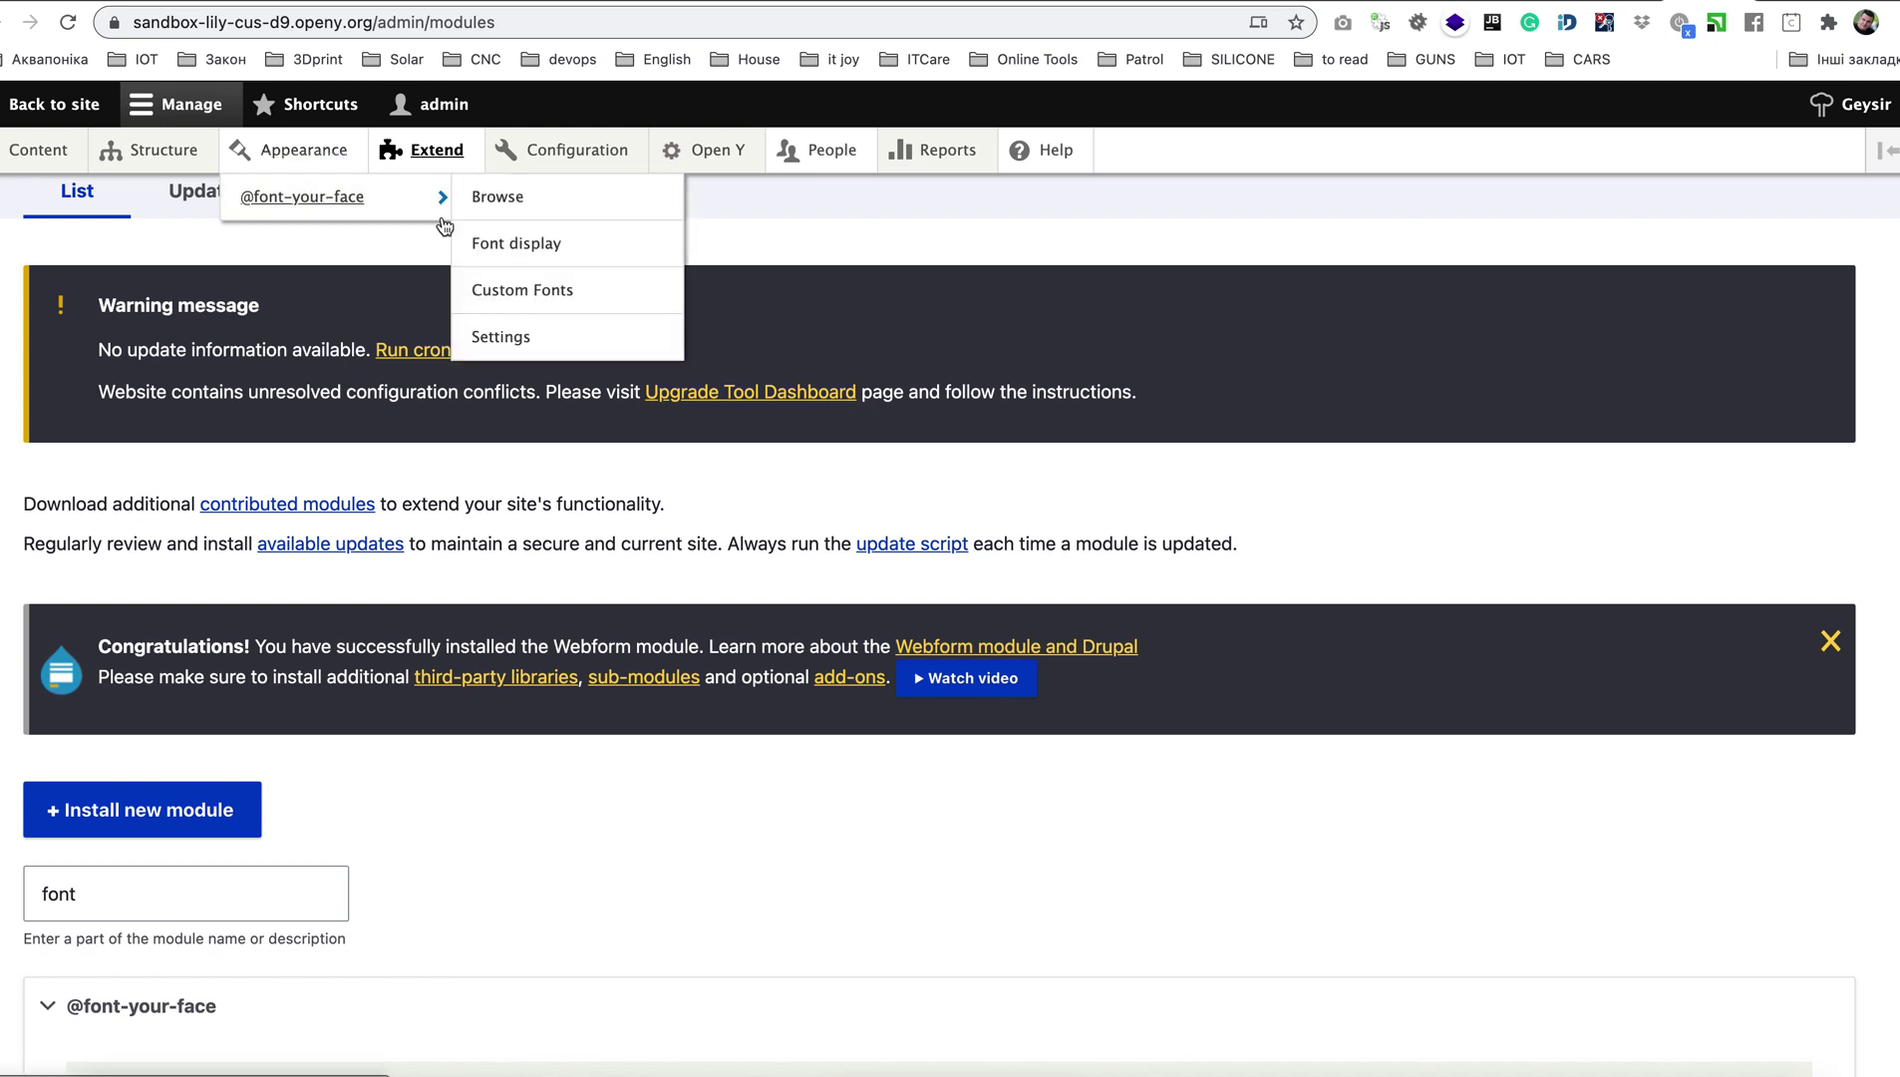
pyautogui.click(509, 300)
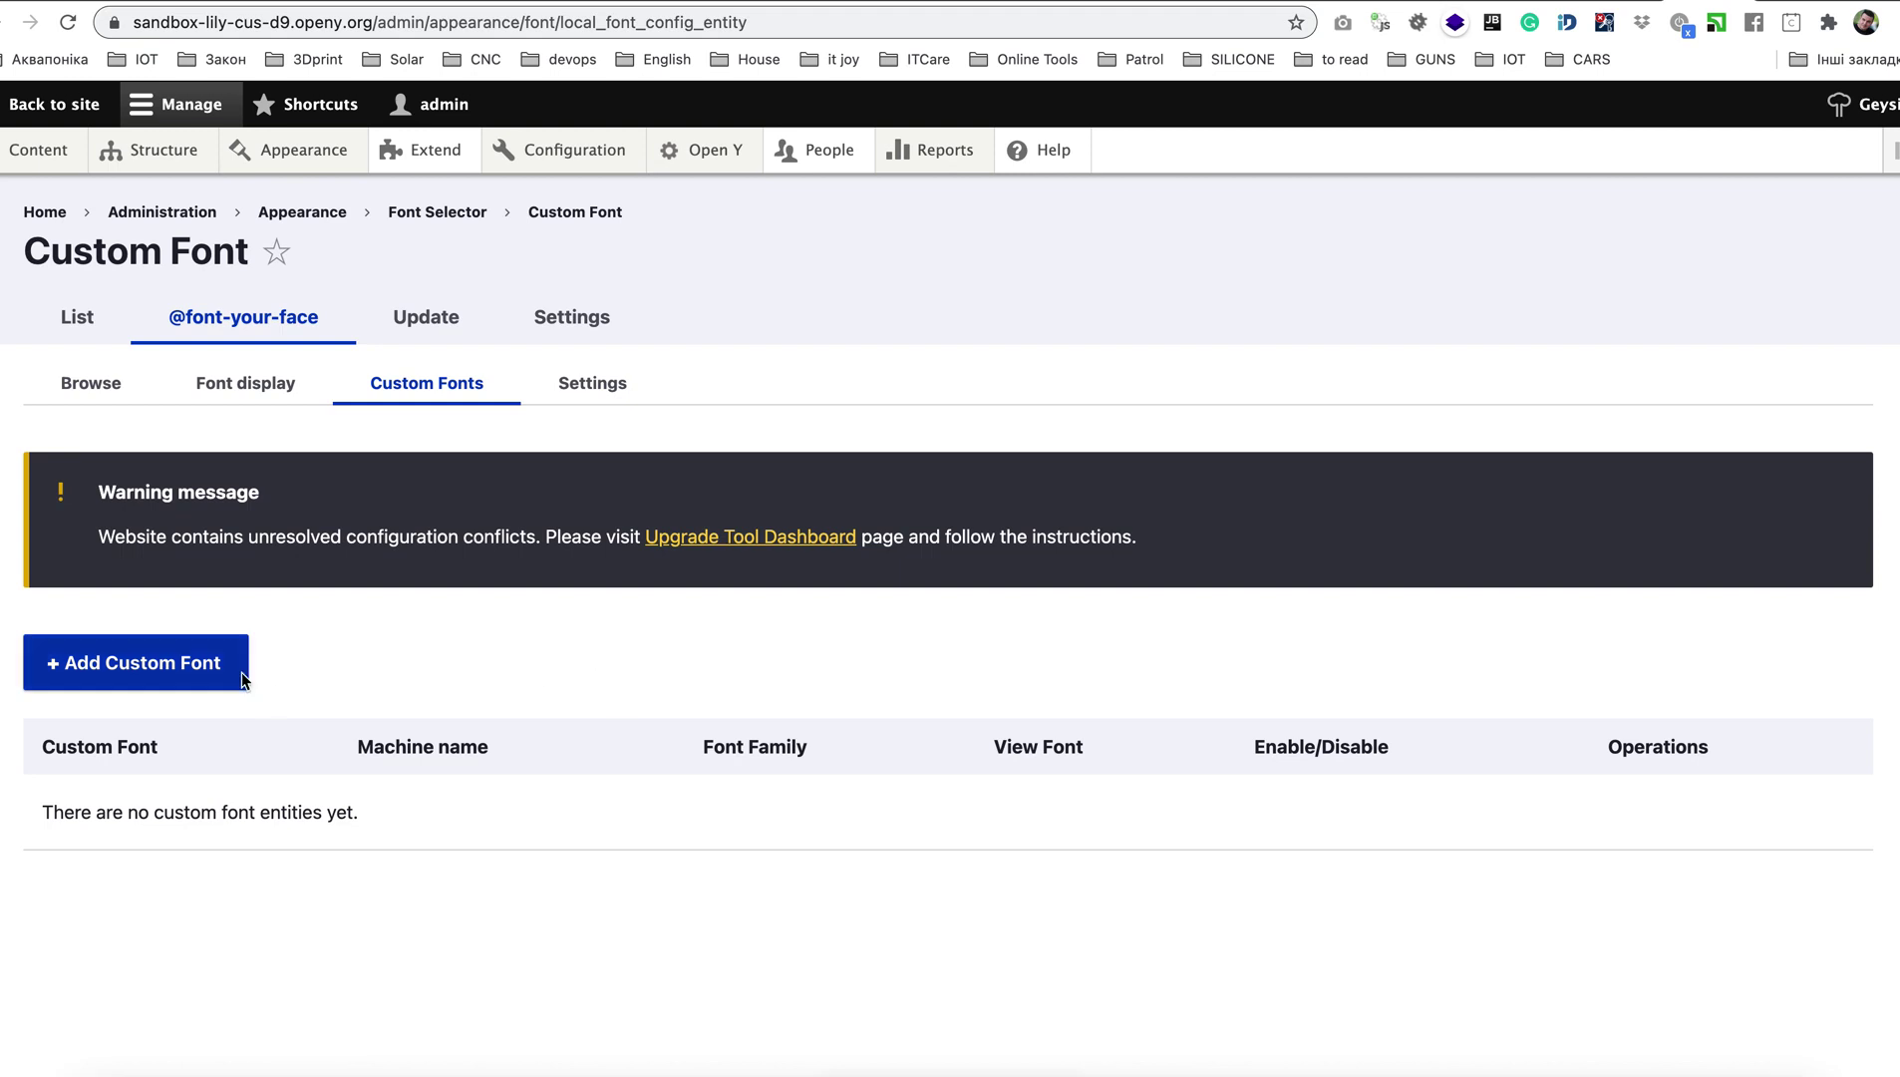
# - Add a new custom font labelled Cachet Extra Light with font family Cachet
pyautogui.click(148, 664)
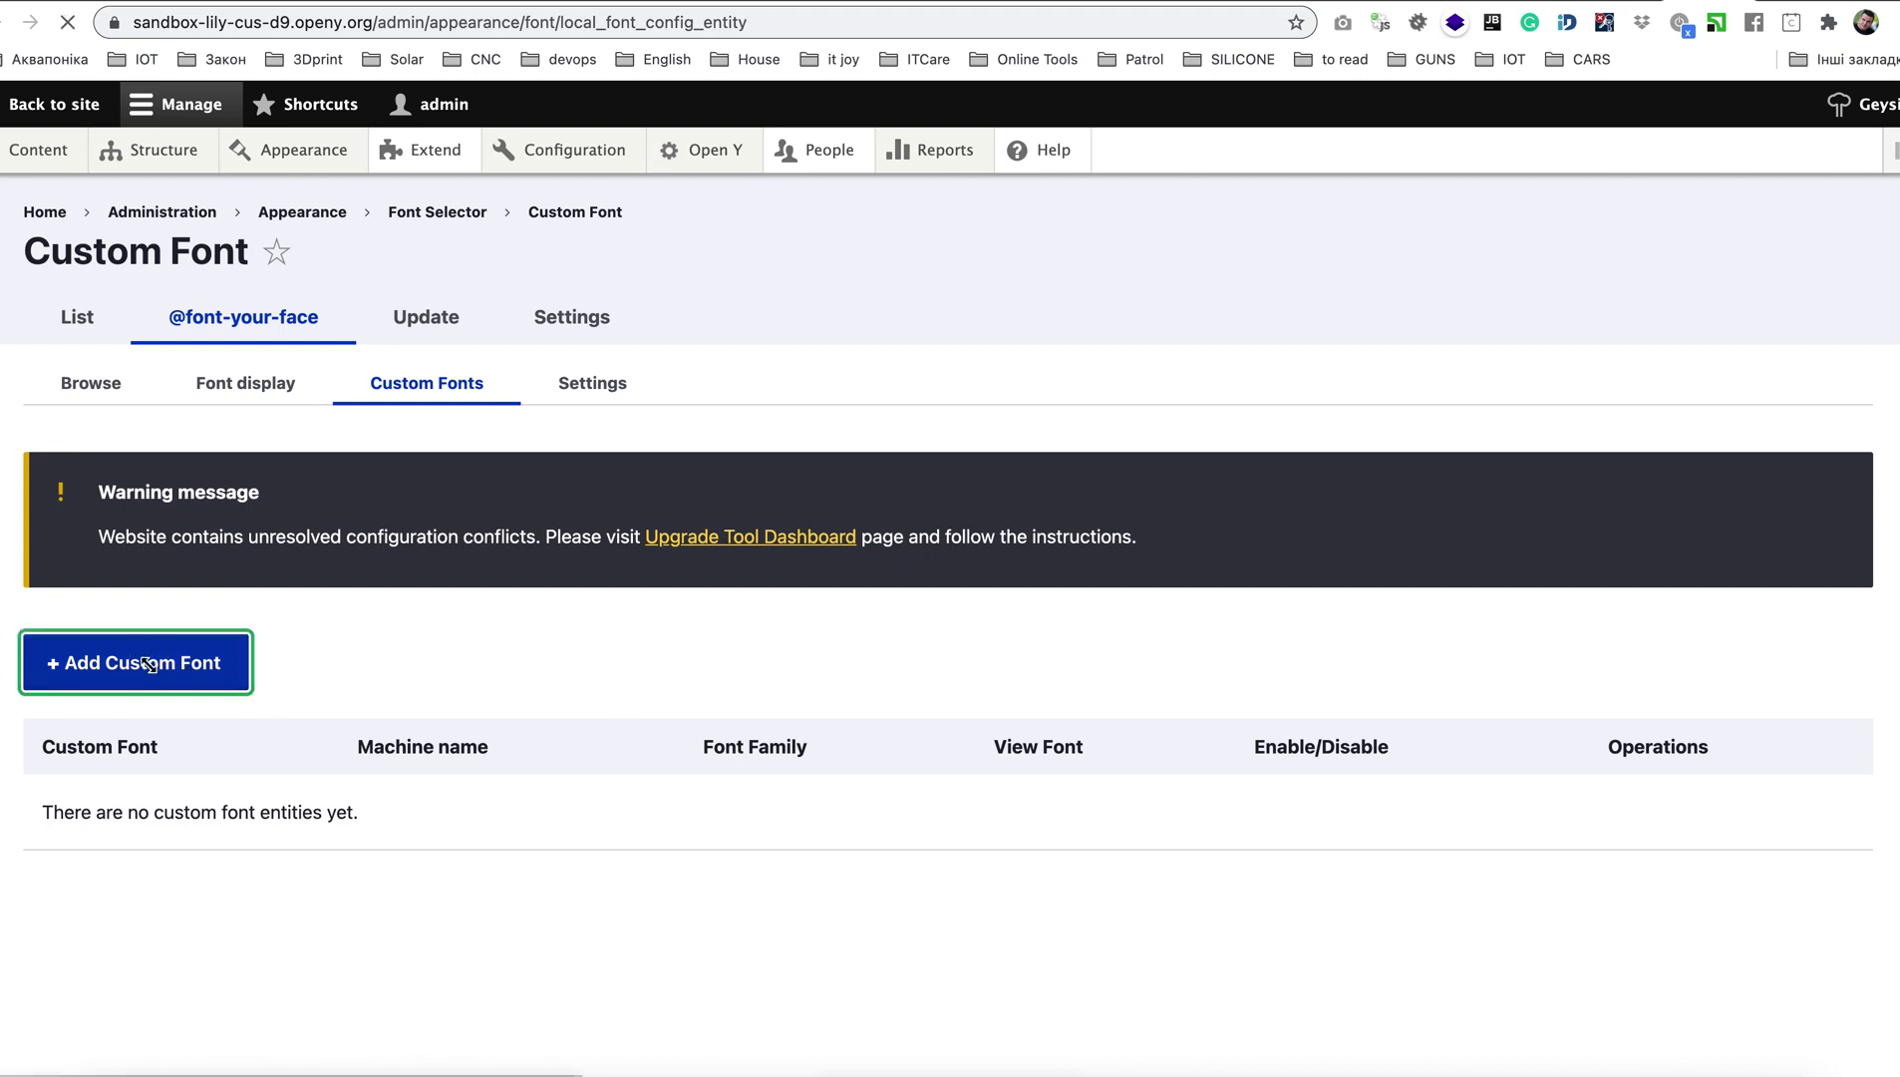
pyautogui.click(142, 595)
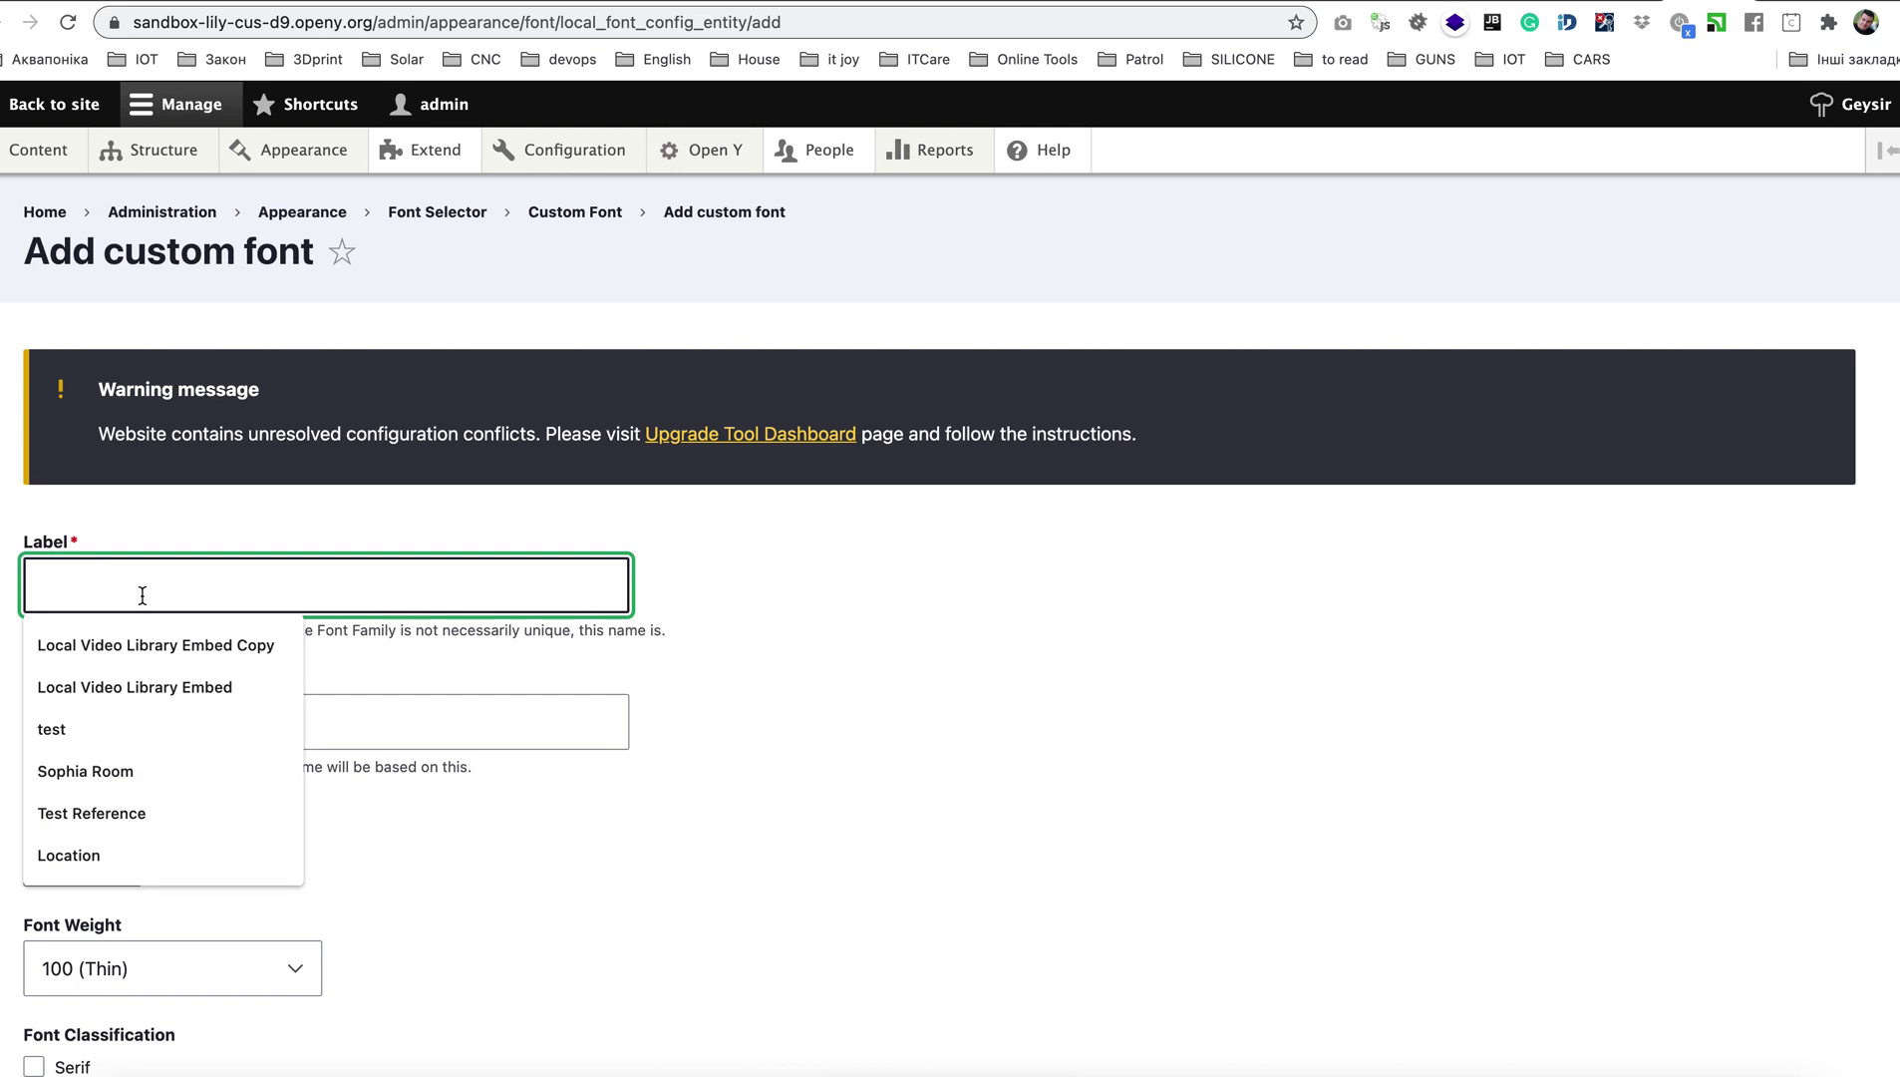
pyautogui.write('Cachet Extra Light')
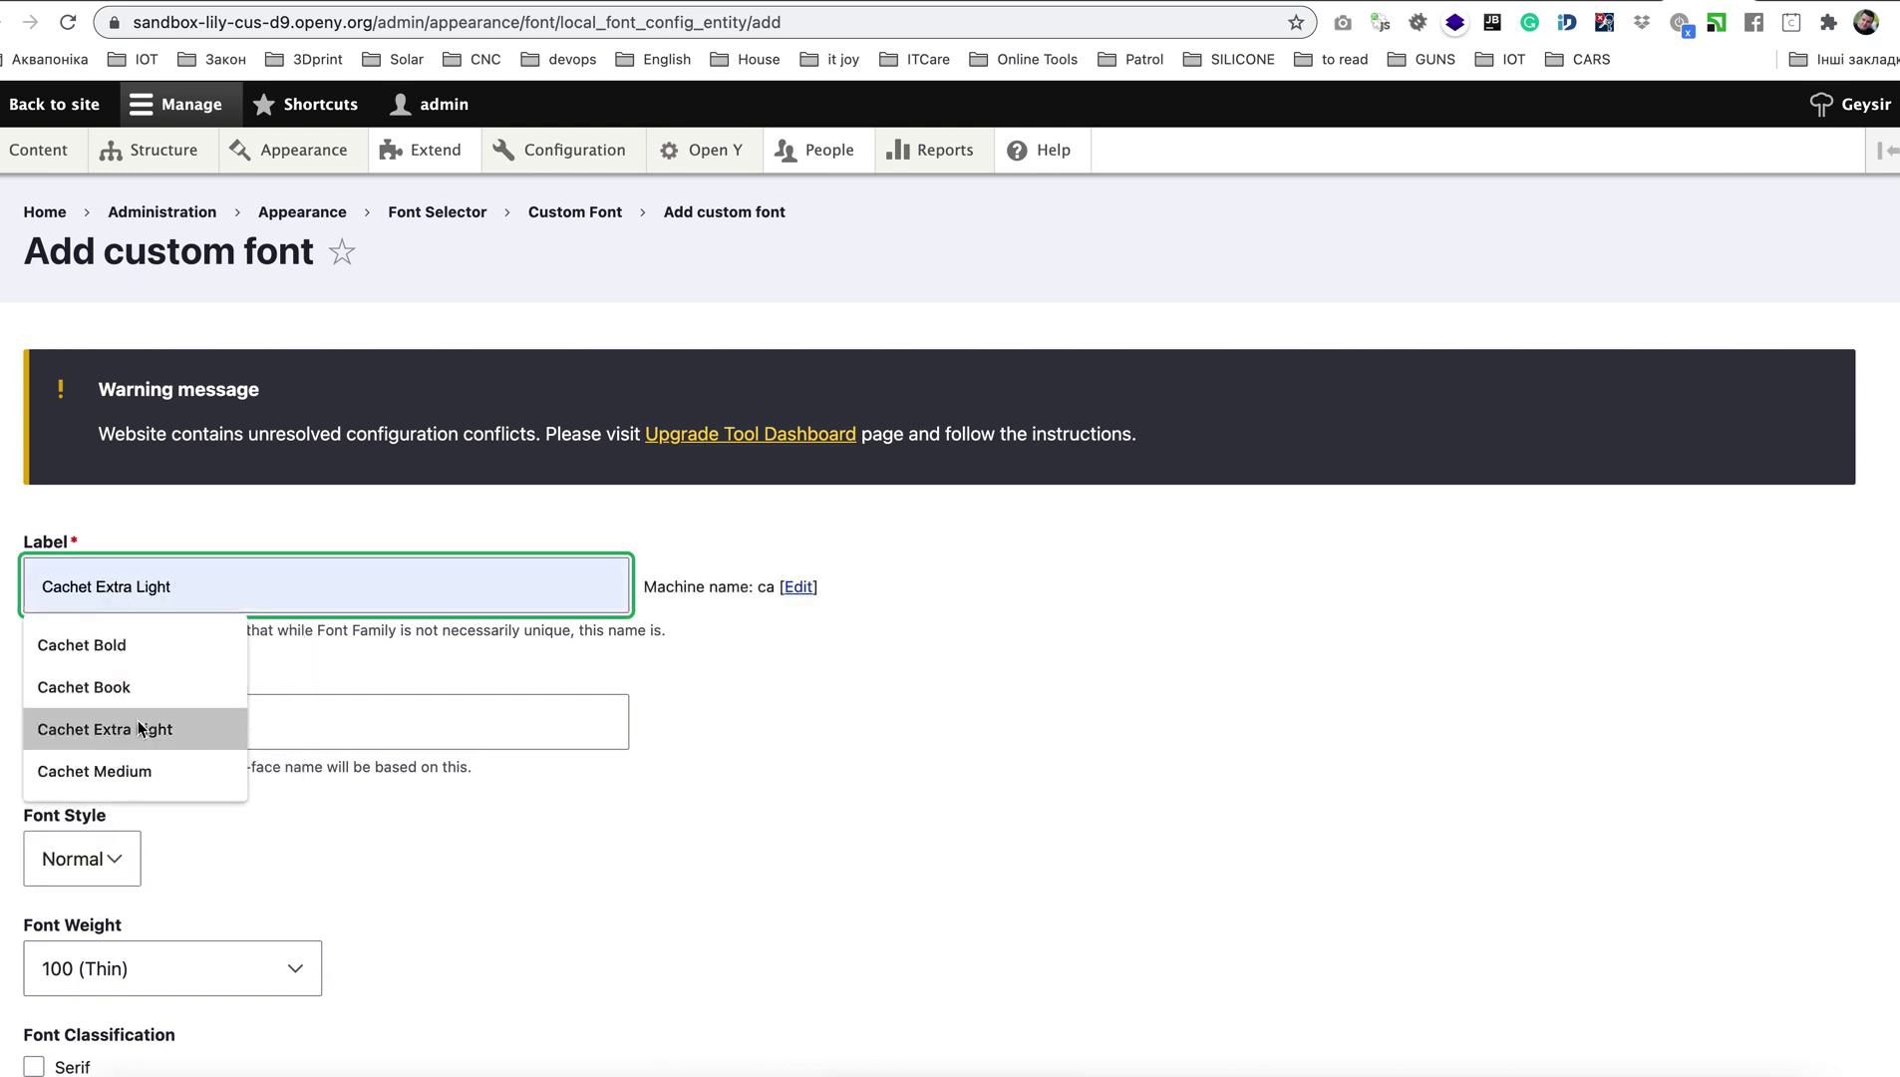
pyautogui.click(144, 729)
pyautogui.click(138, 741)
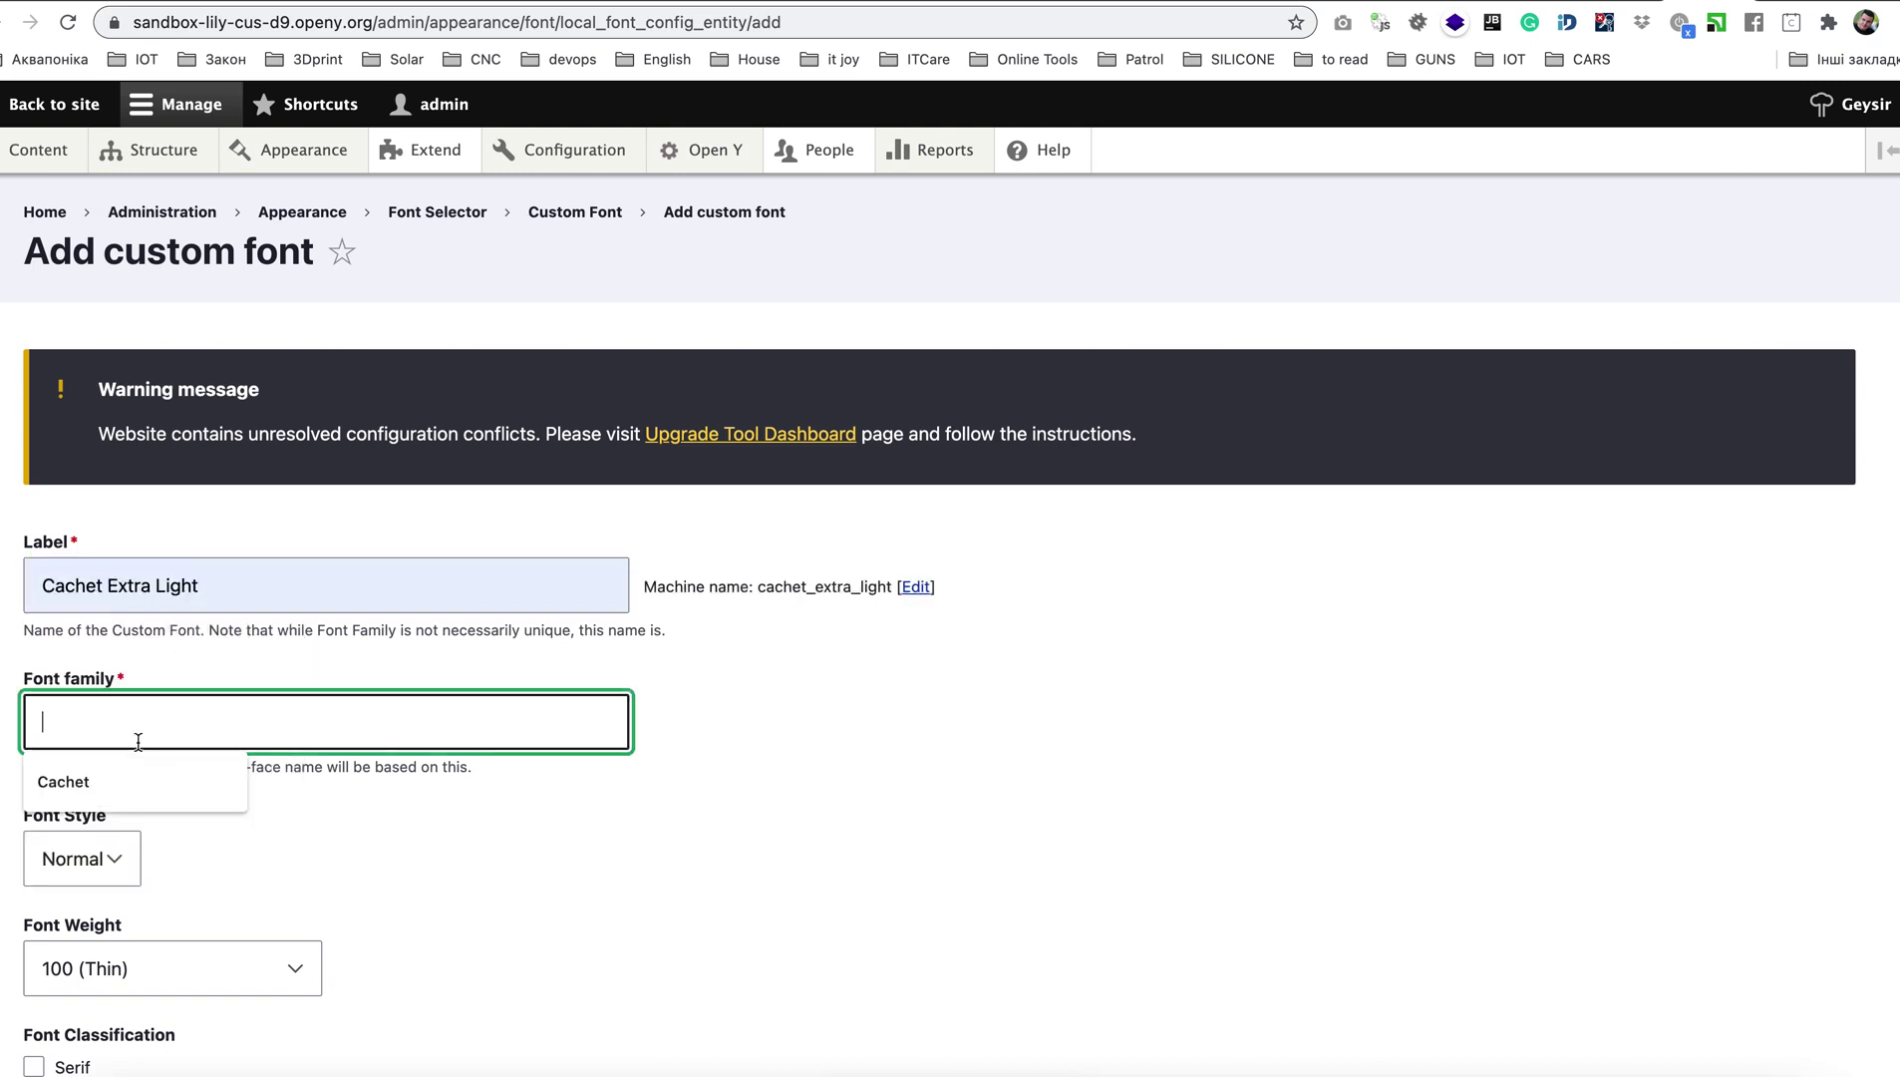
pyautogui.click(130, 783)
pyautogui.scroll(-2, 389, 773)
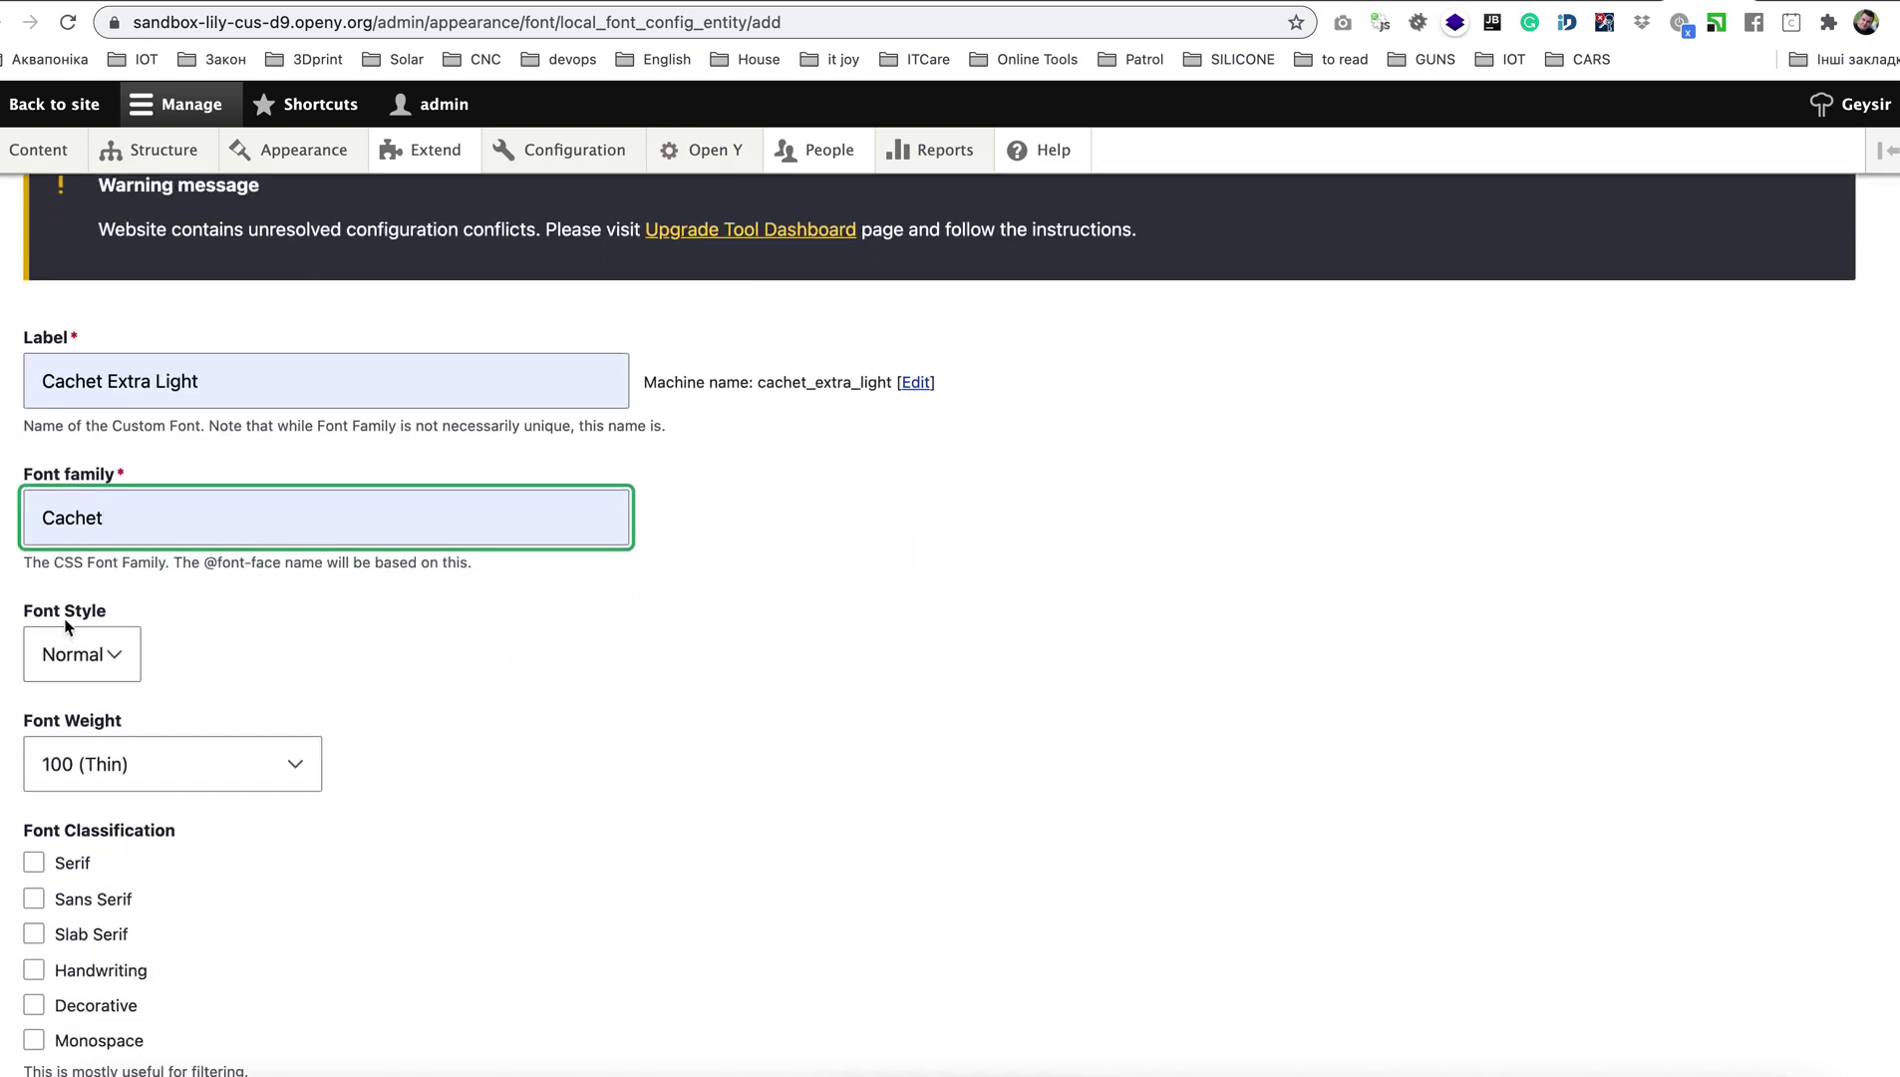
pyautogui.scroll(-2, 94, 666)
# - Set its weight to 200 Extra Light, mark it Serif, and bring up the file picker
pyautogui.click(159, 646)
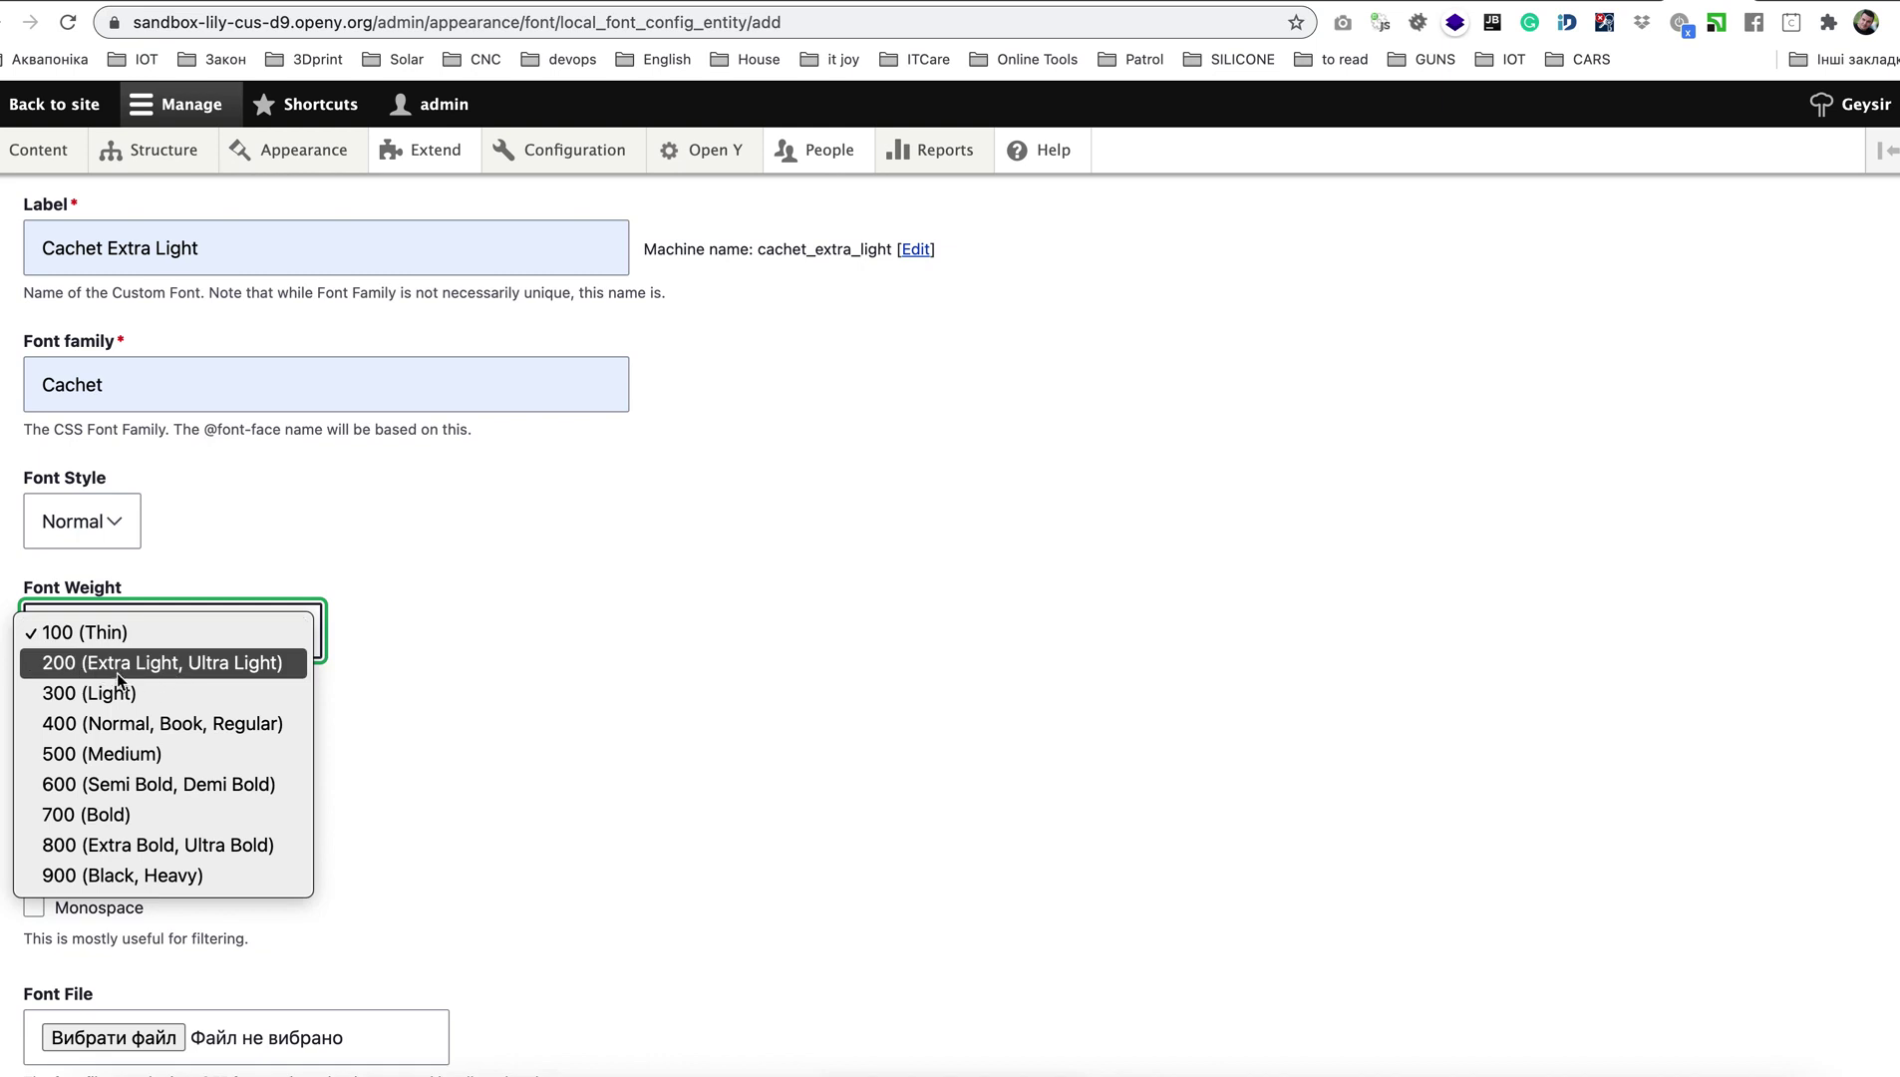
pyautogui.click(163, 673)
pyautogui.scroll(-2, 558, 763)
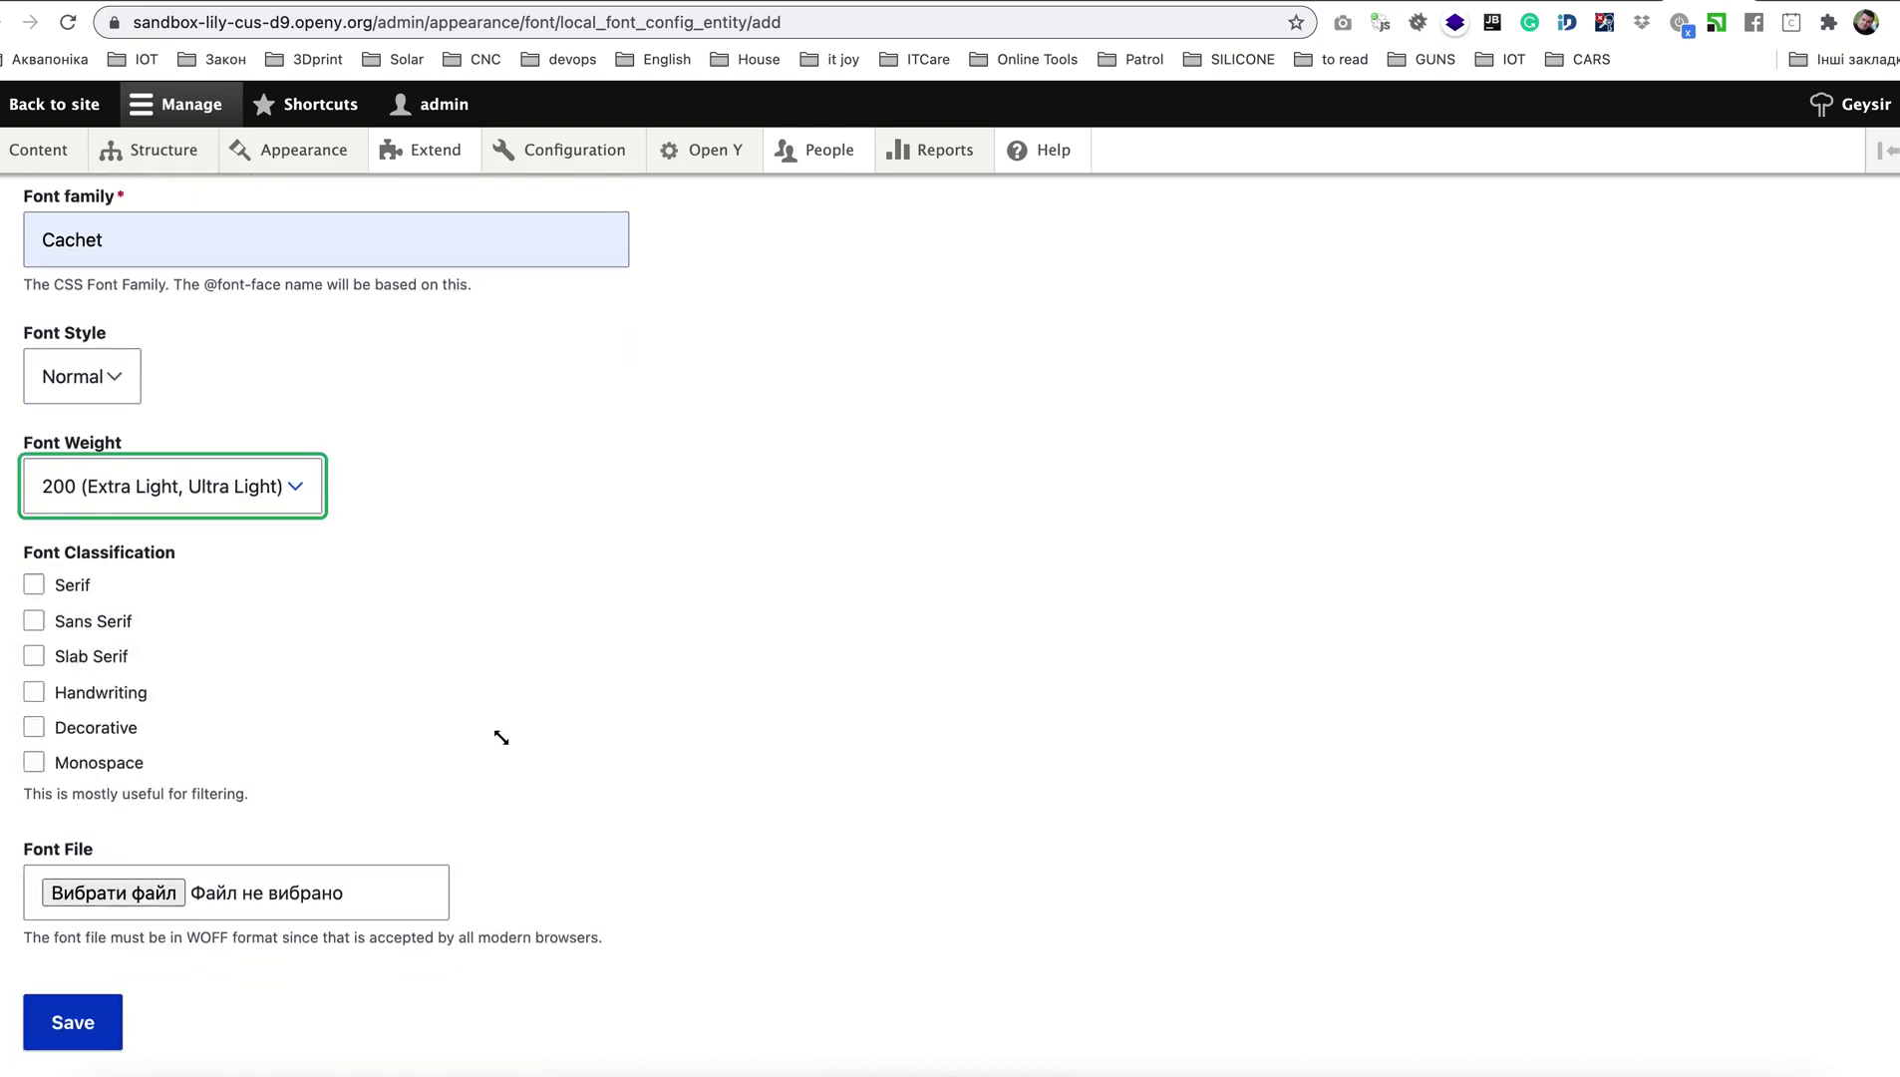
pyautogui.click(31, 590)
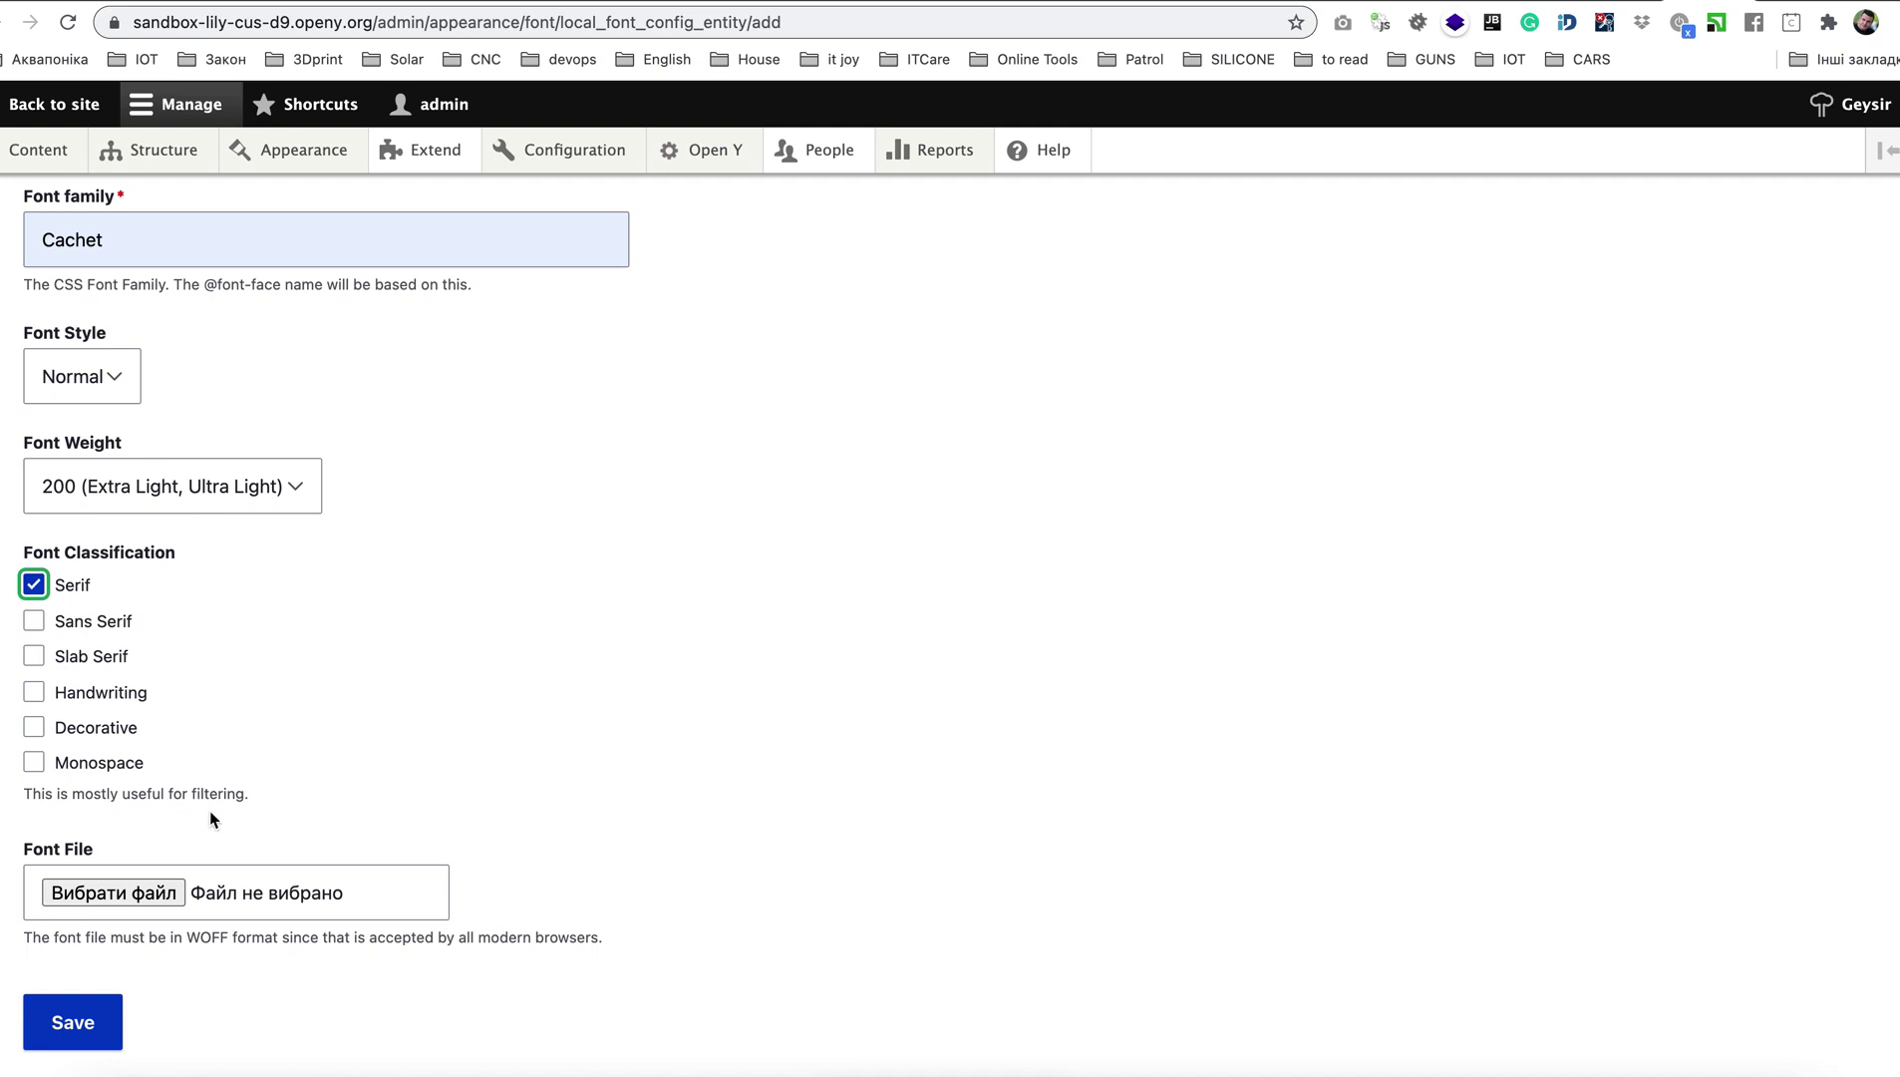
pyautogui.click(98, 890)
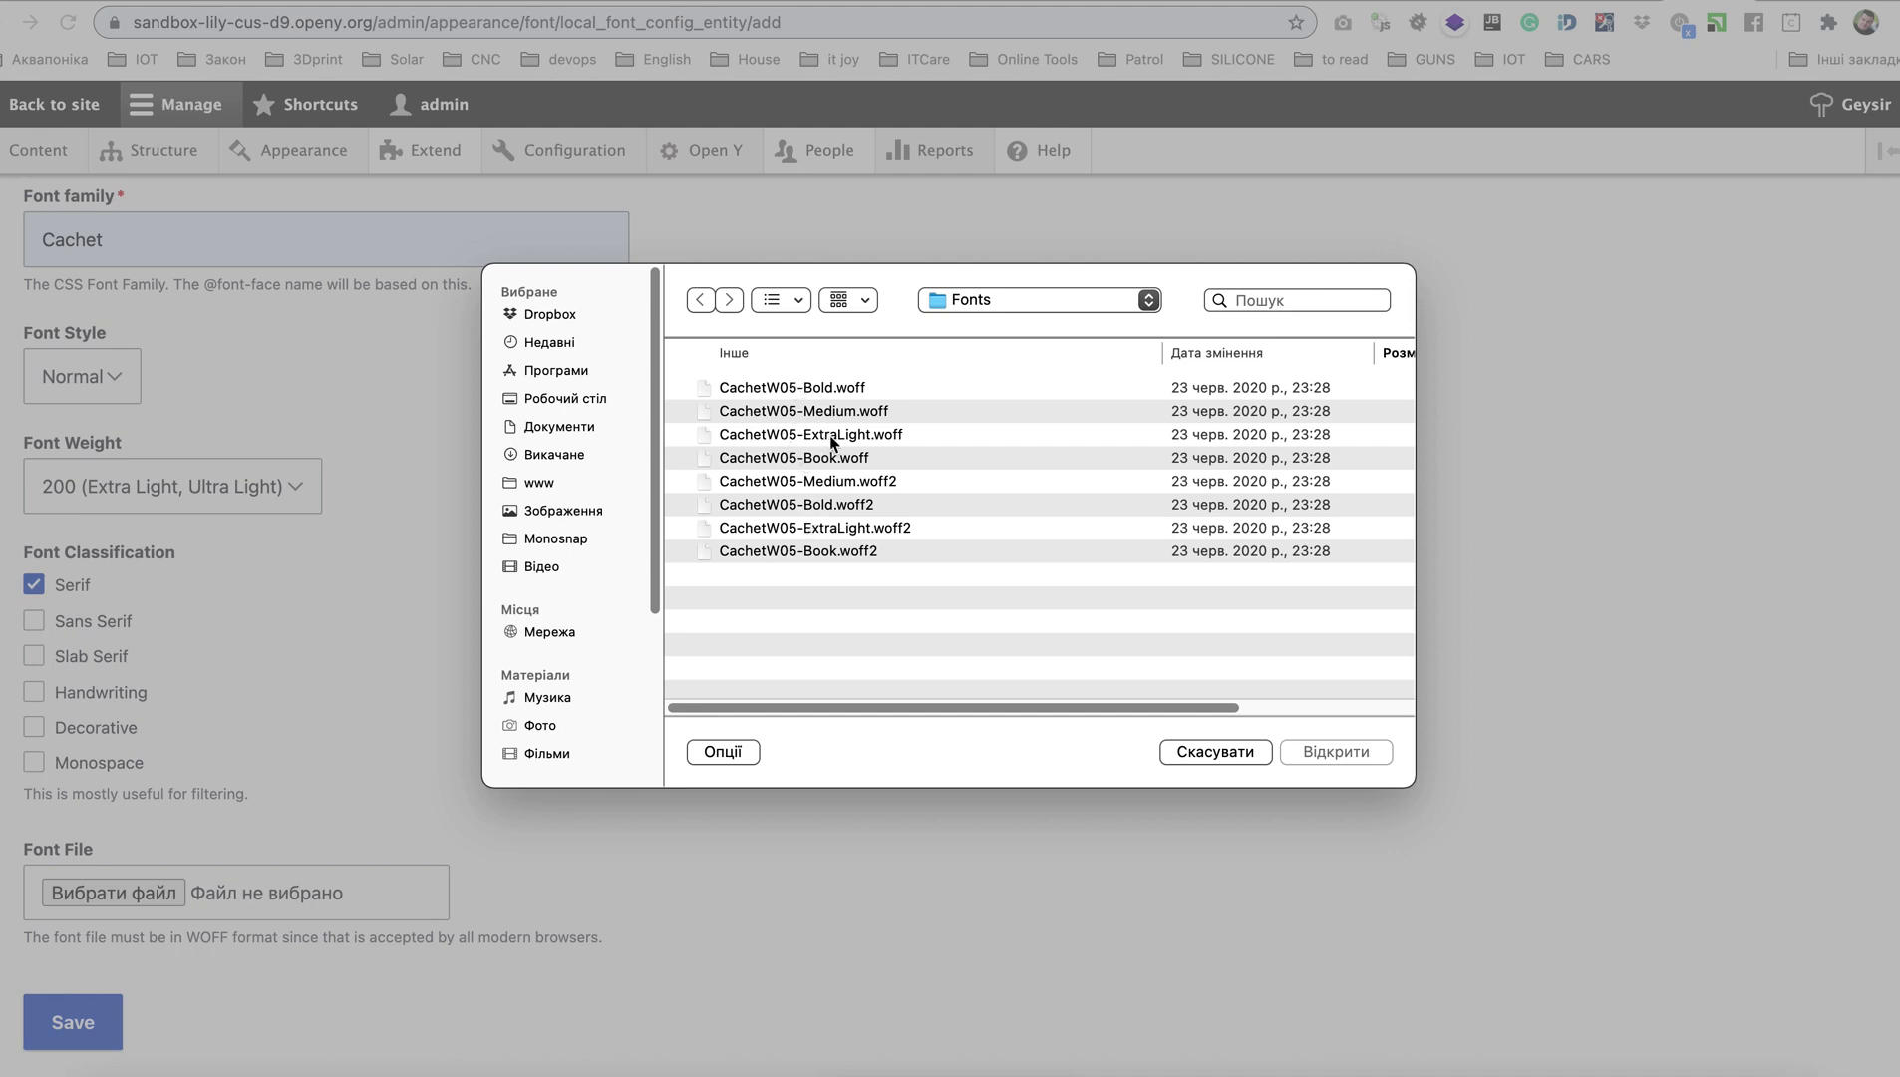
# - Attach CachetW05-ExtraLight.woff and save the Cachet Extra Light font
pyautogui.click(863, 441)
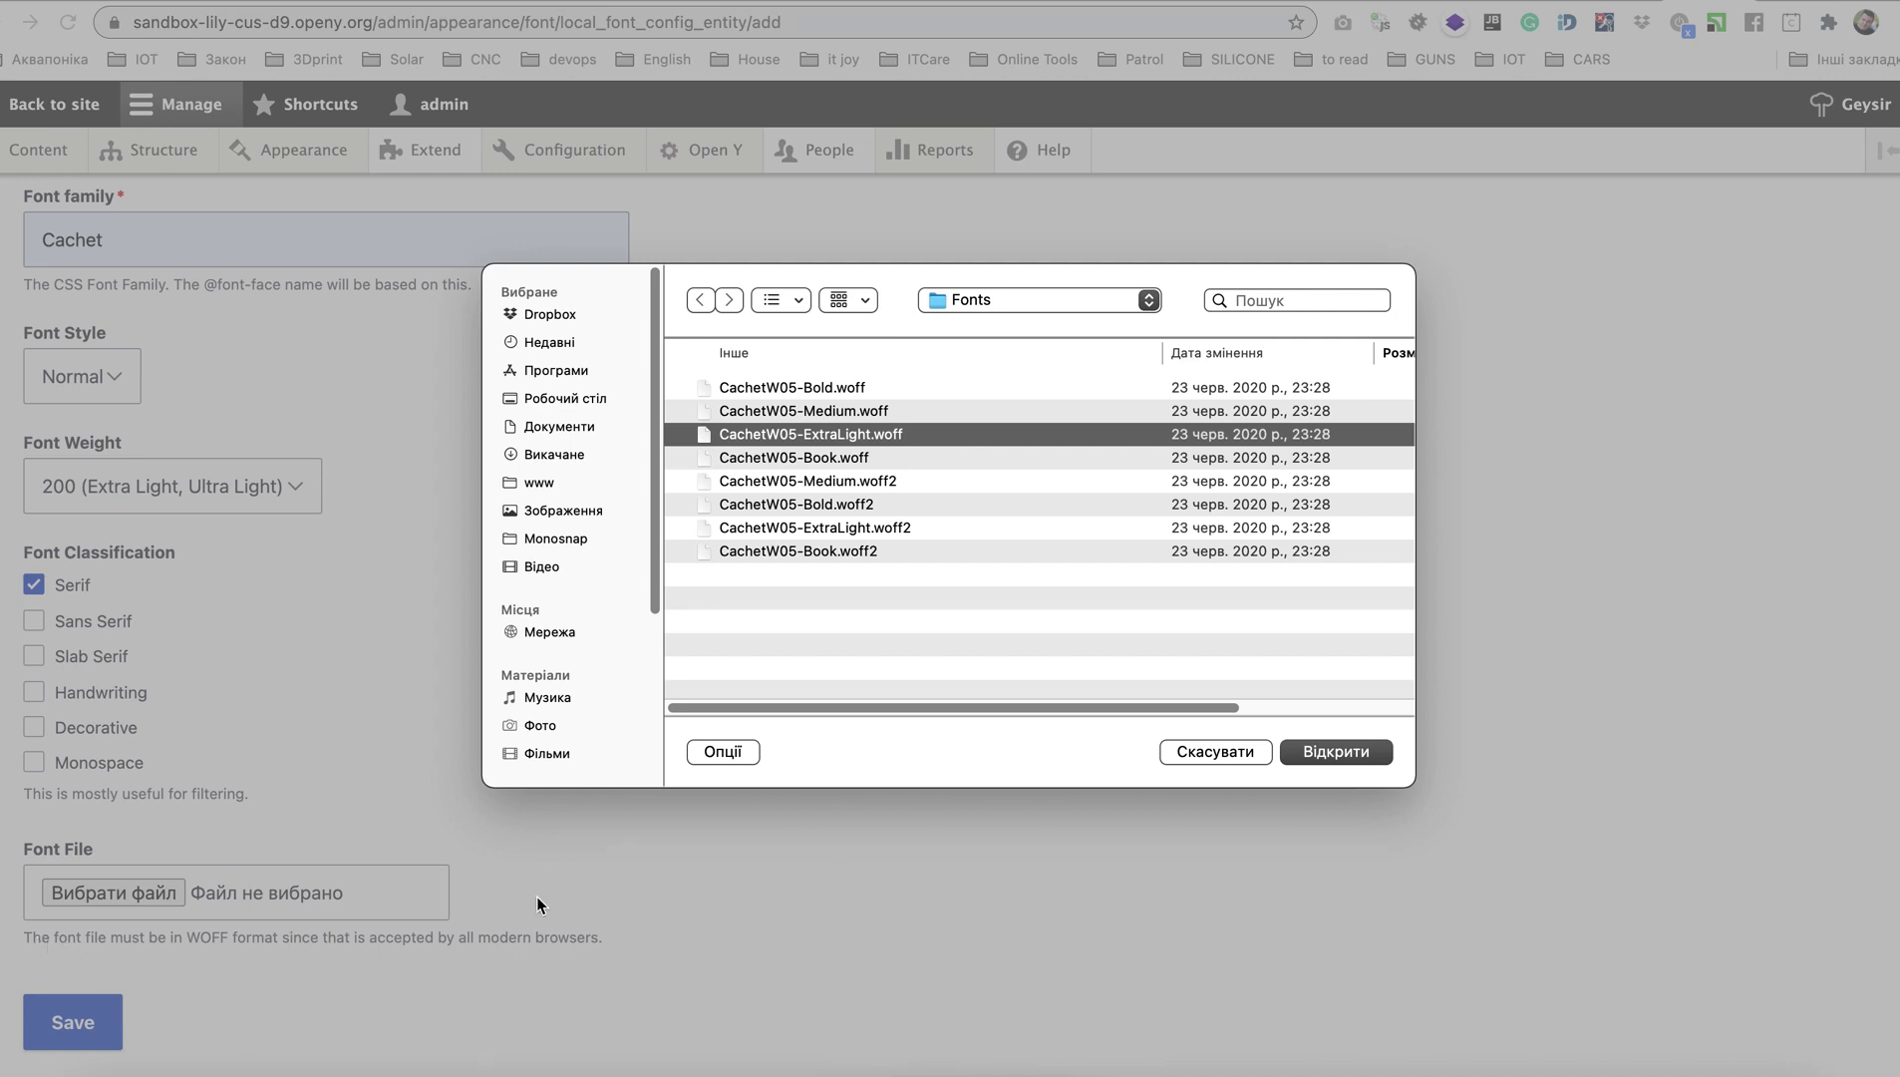
pyautogui.click(1361, 754)
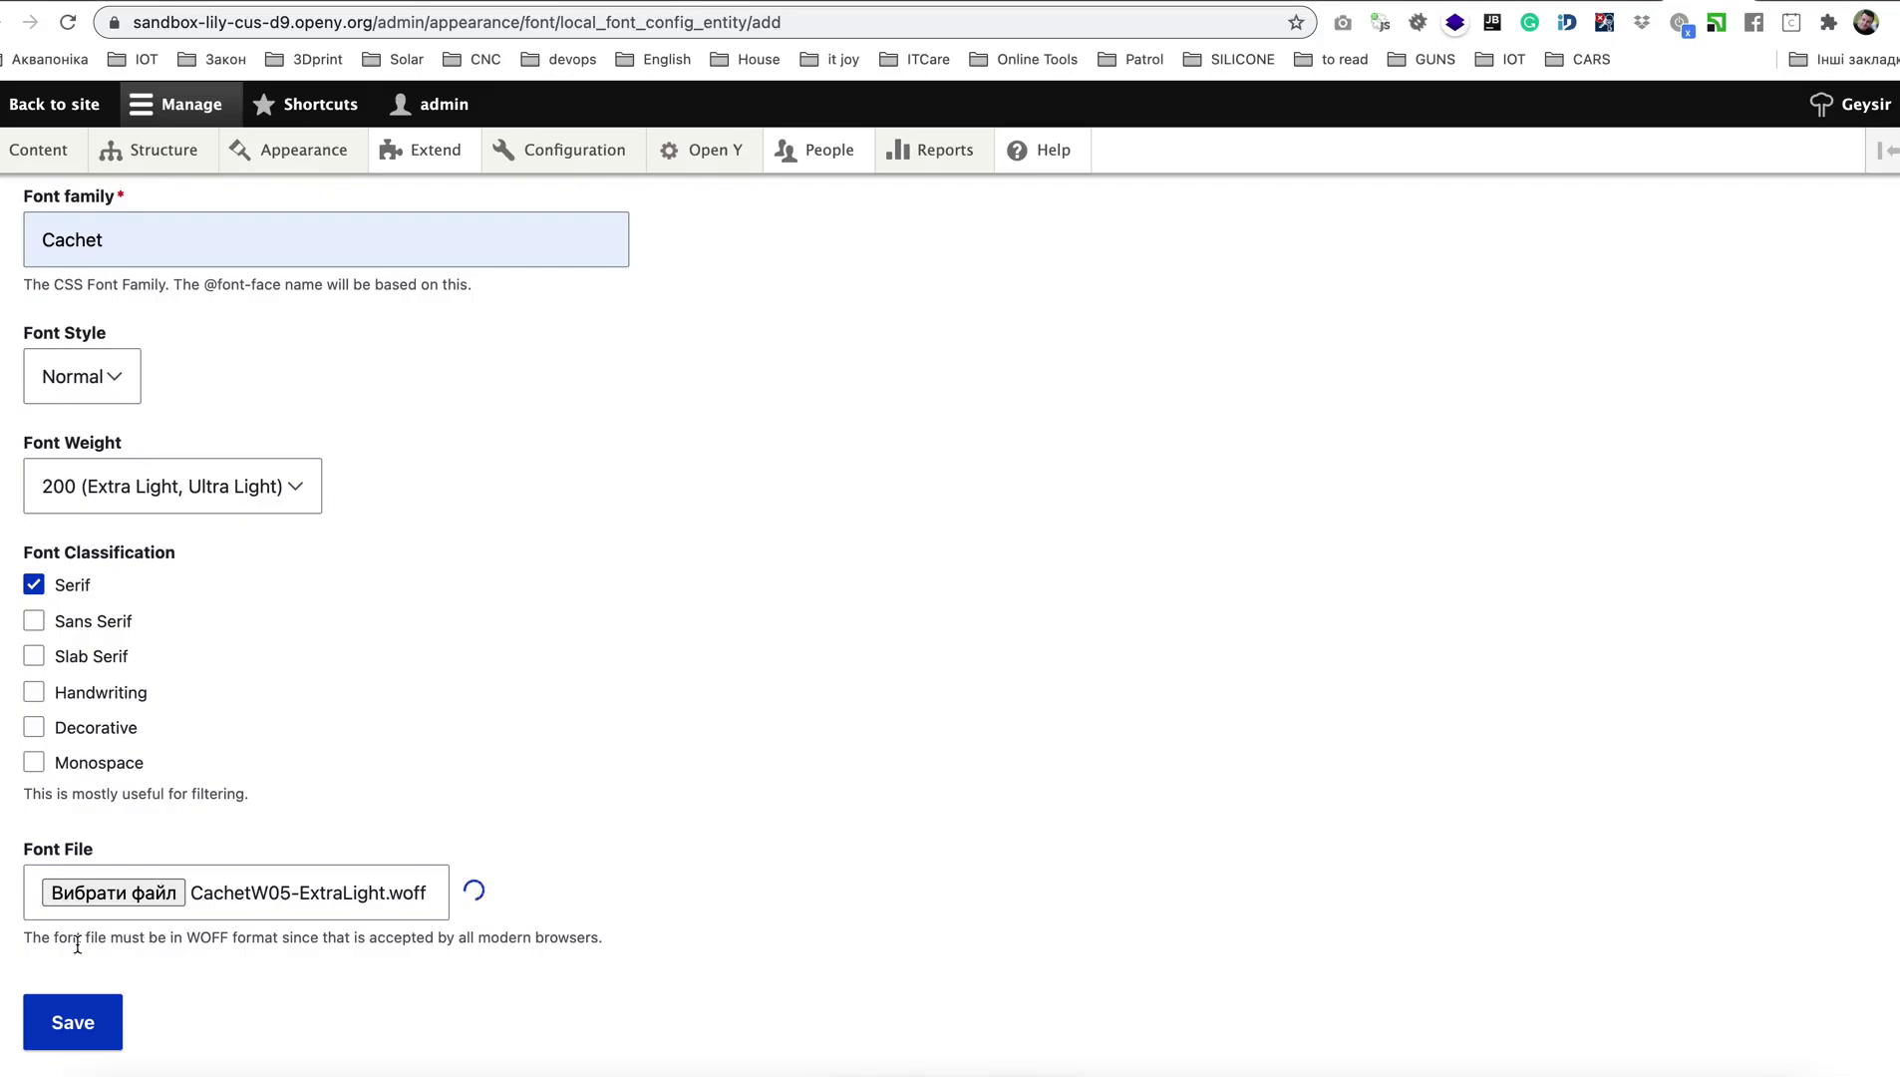
pyautogui.doubleClick(205, 920)
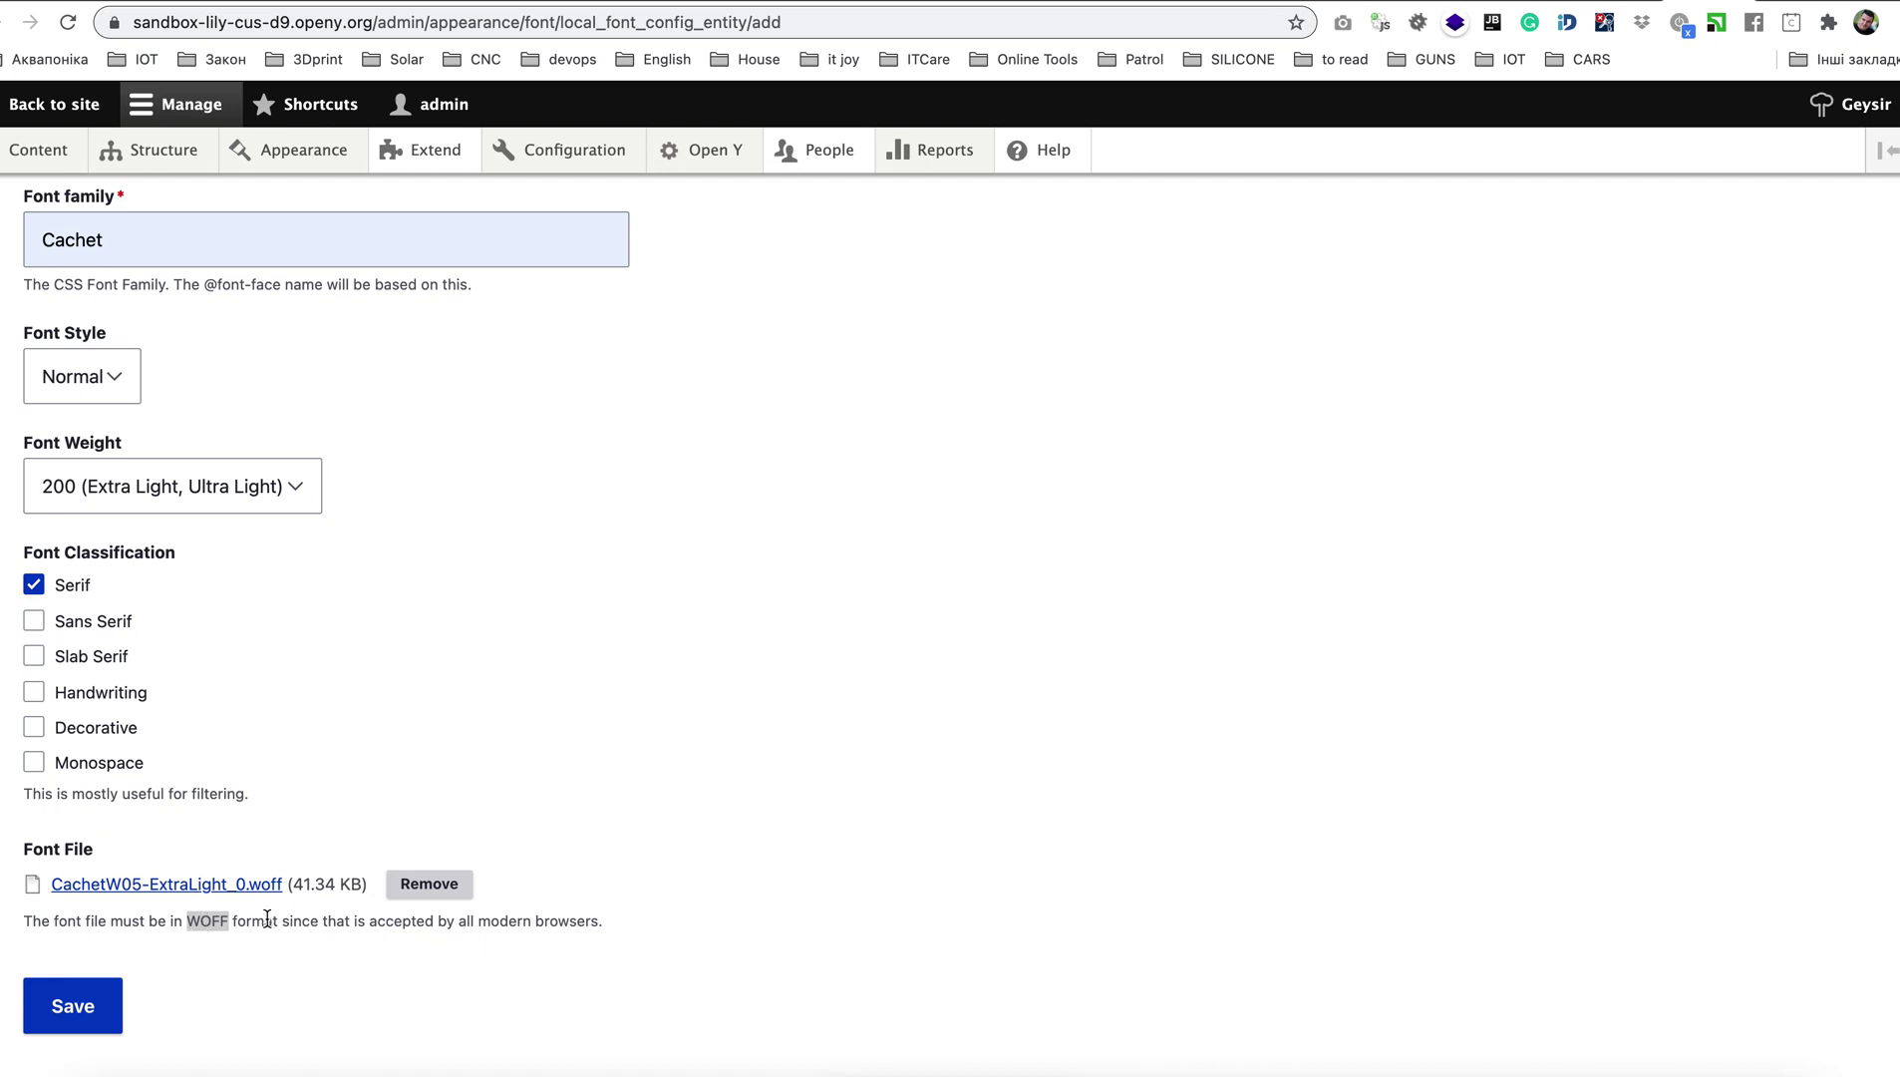
pyautogui.scroll(1, 564, 867)
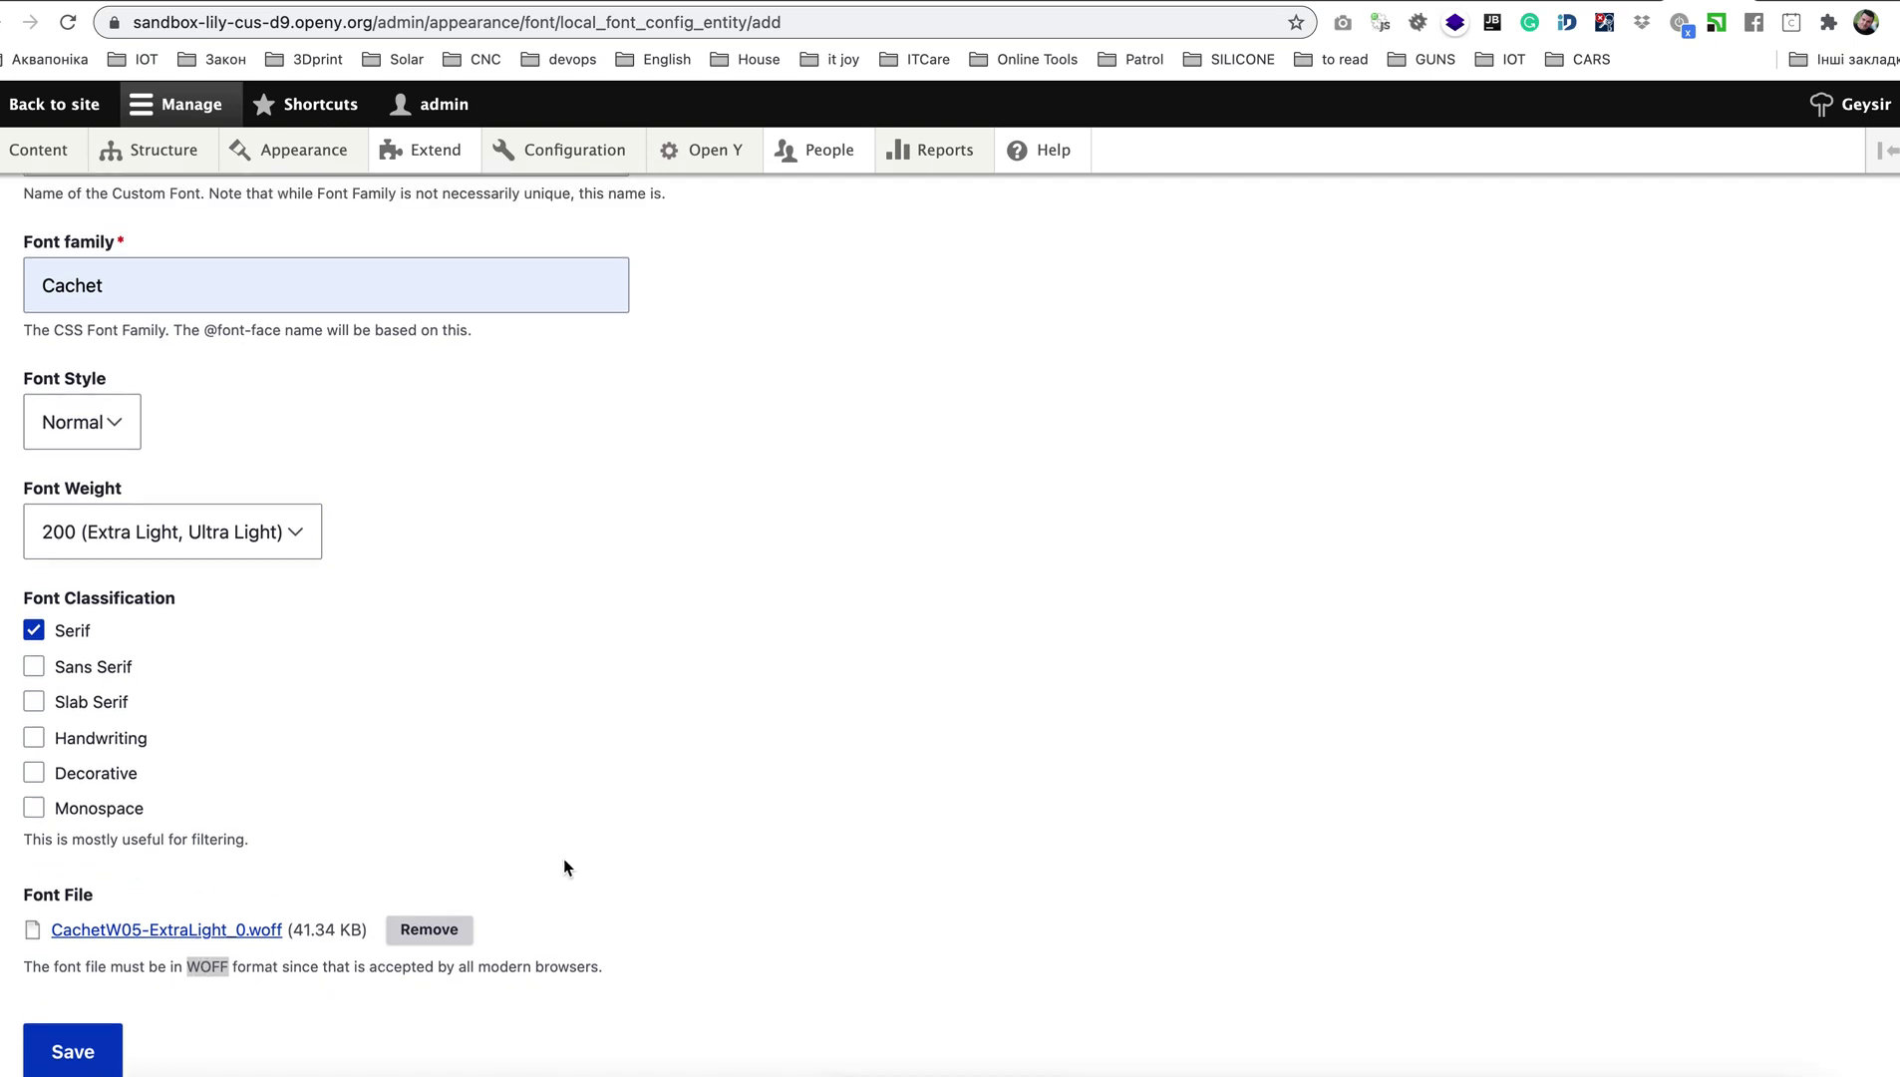
pyautogui.scroll(3, 528, 745)
pyautogui.scroll(-6, 305, 817)
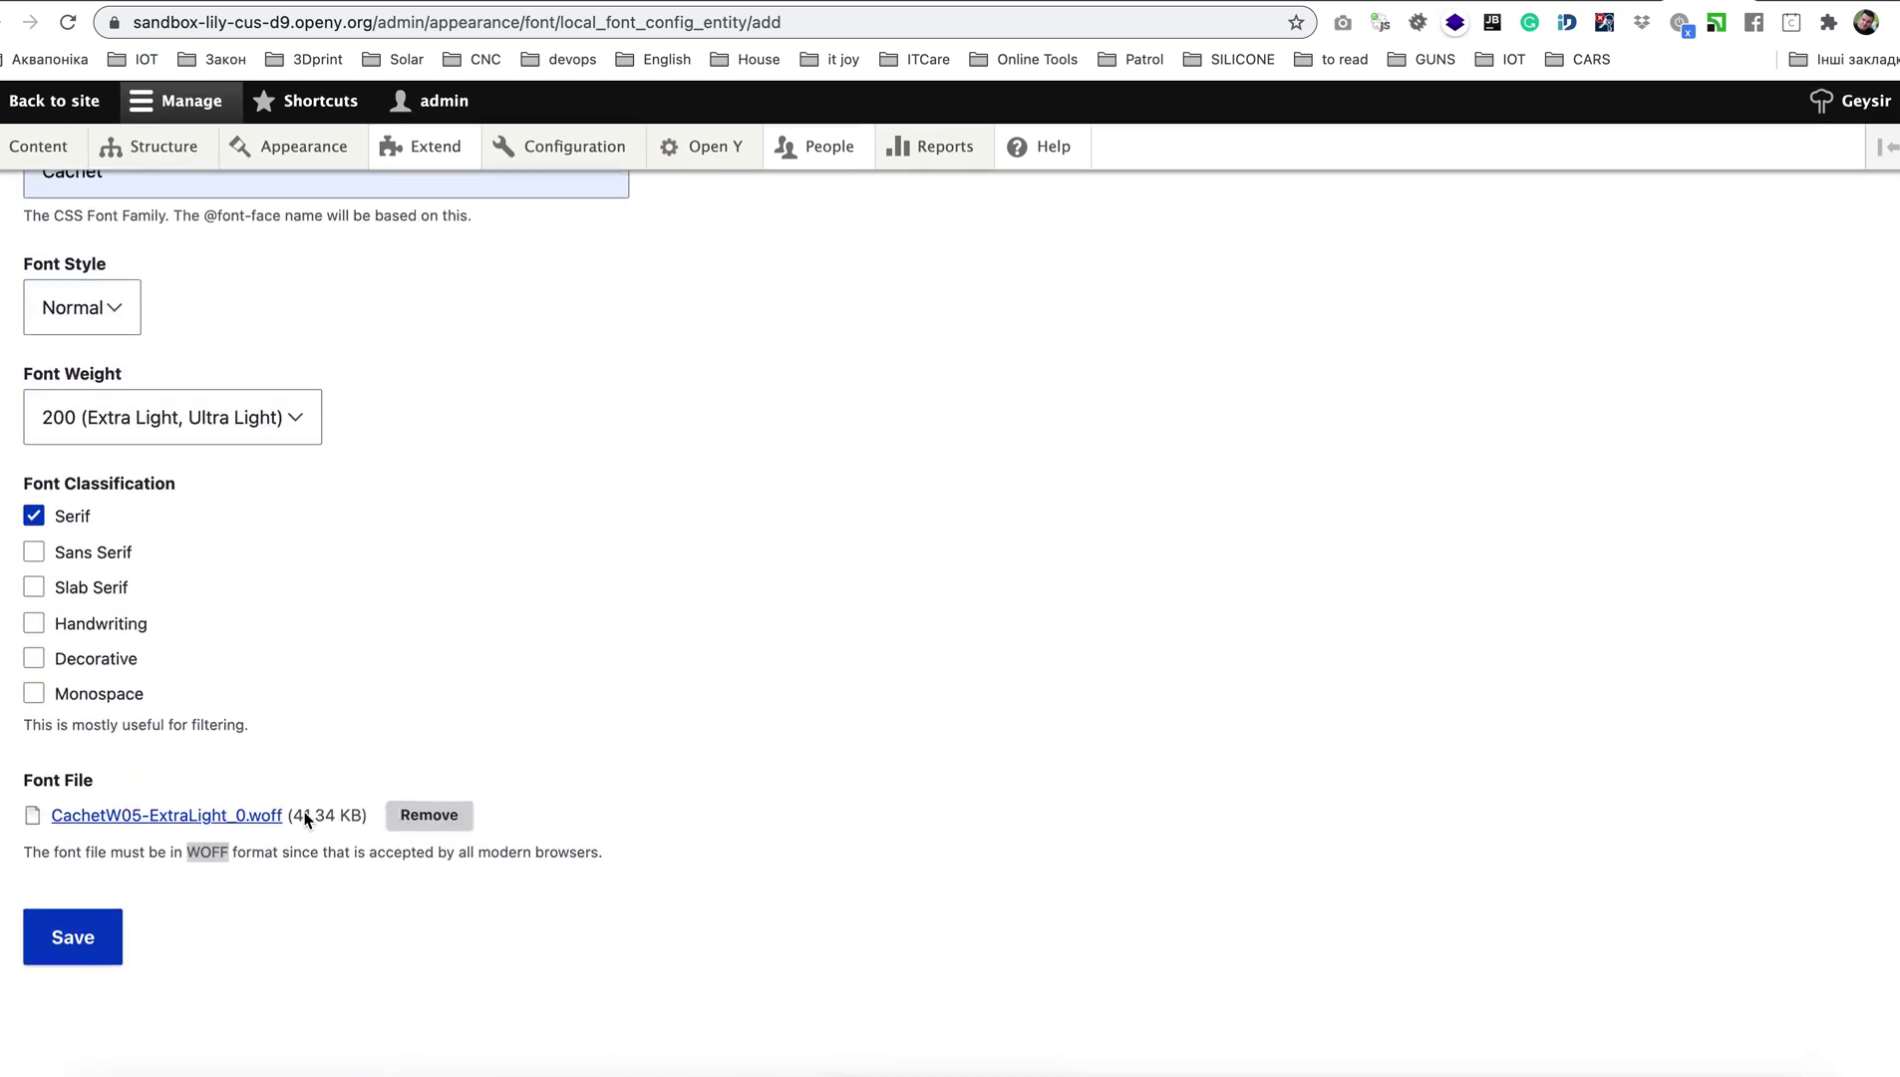
pyautogui.click(75, 937)
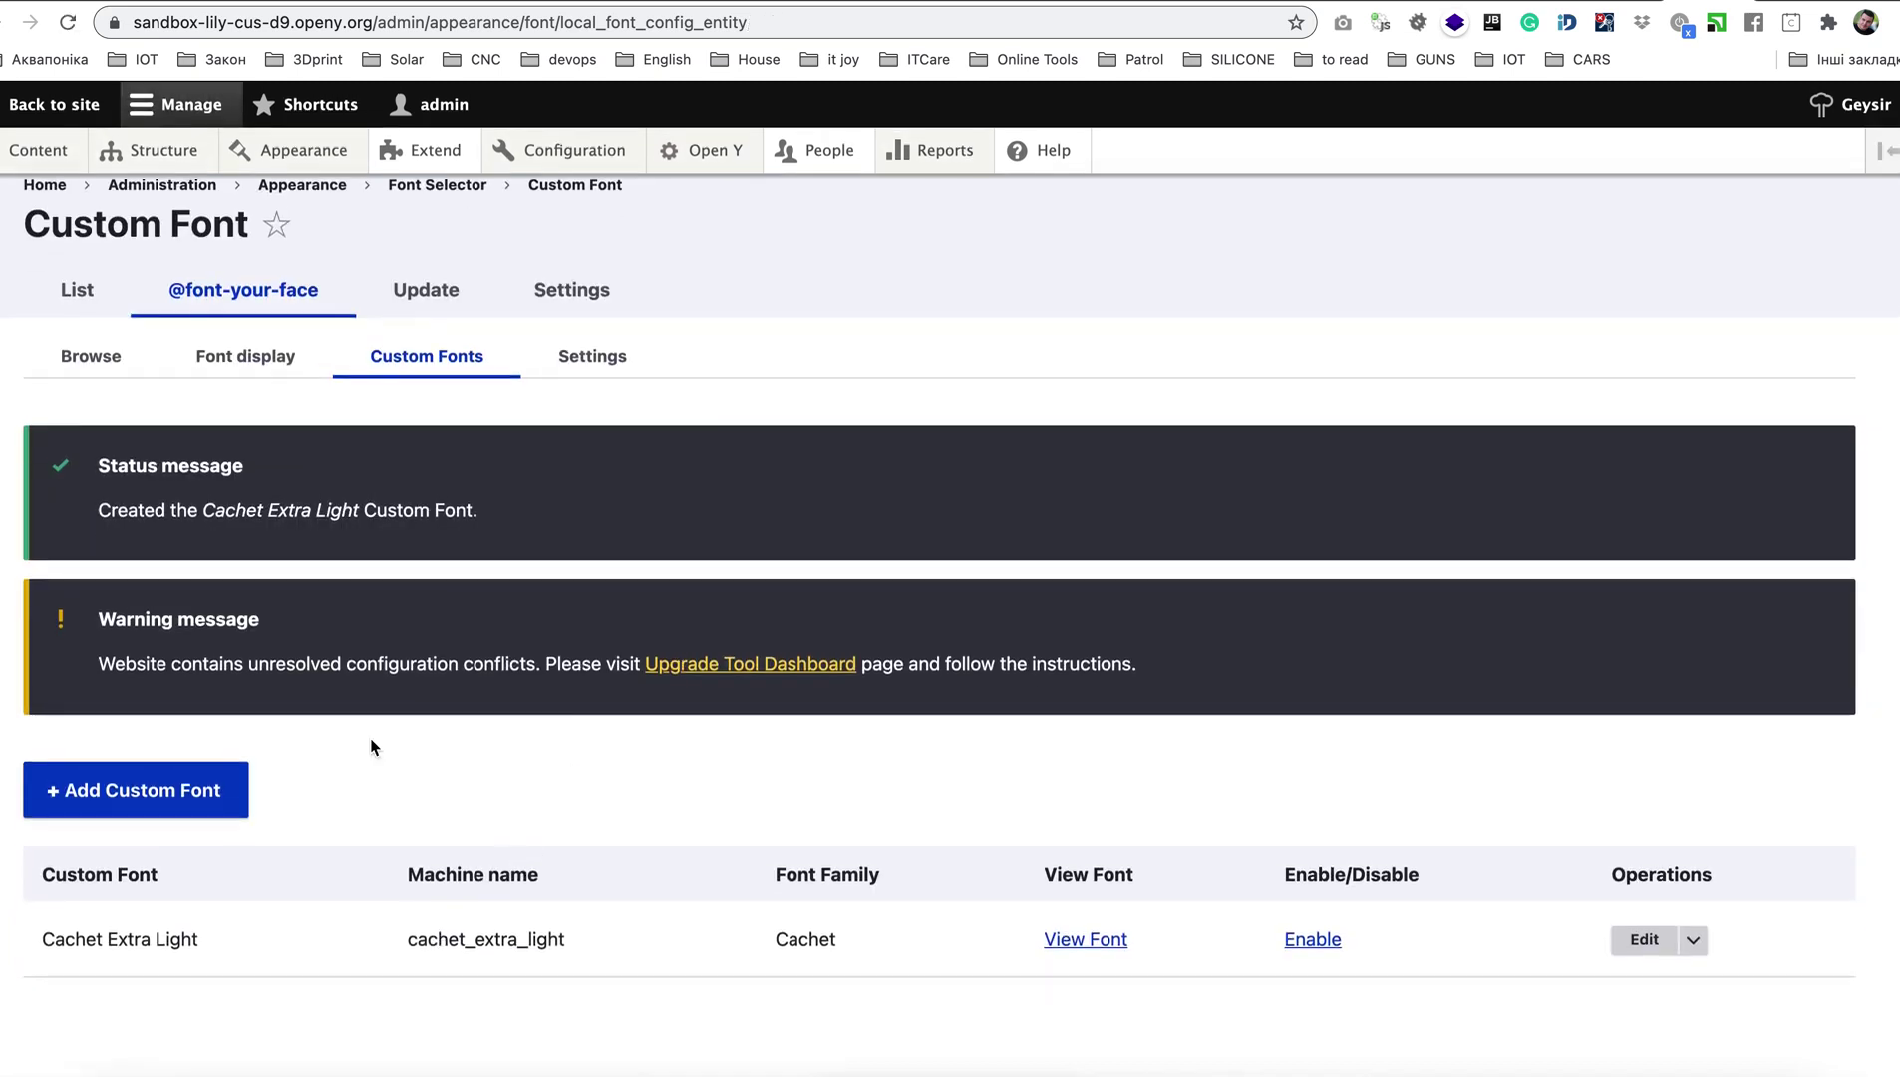
# - Add a custom font labelled Cachet Medium, family Cachet, weight 500, classified Serif
pyautogui.click(168, 794)
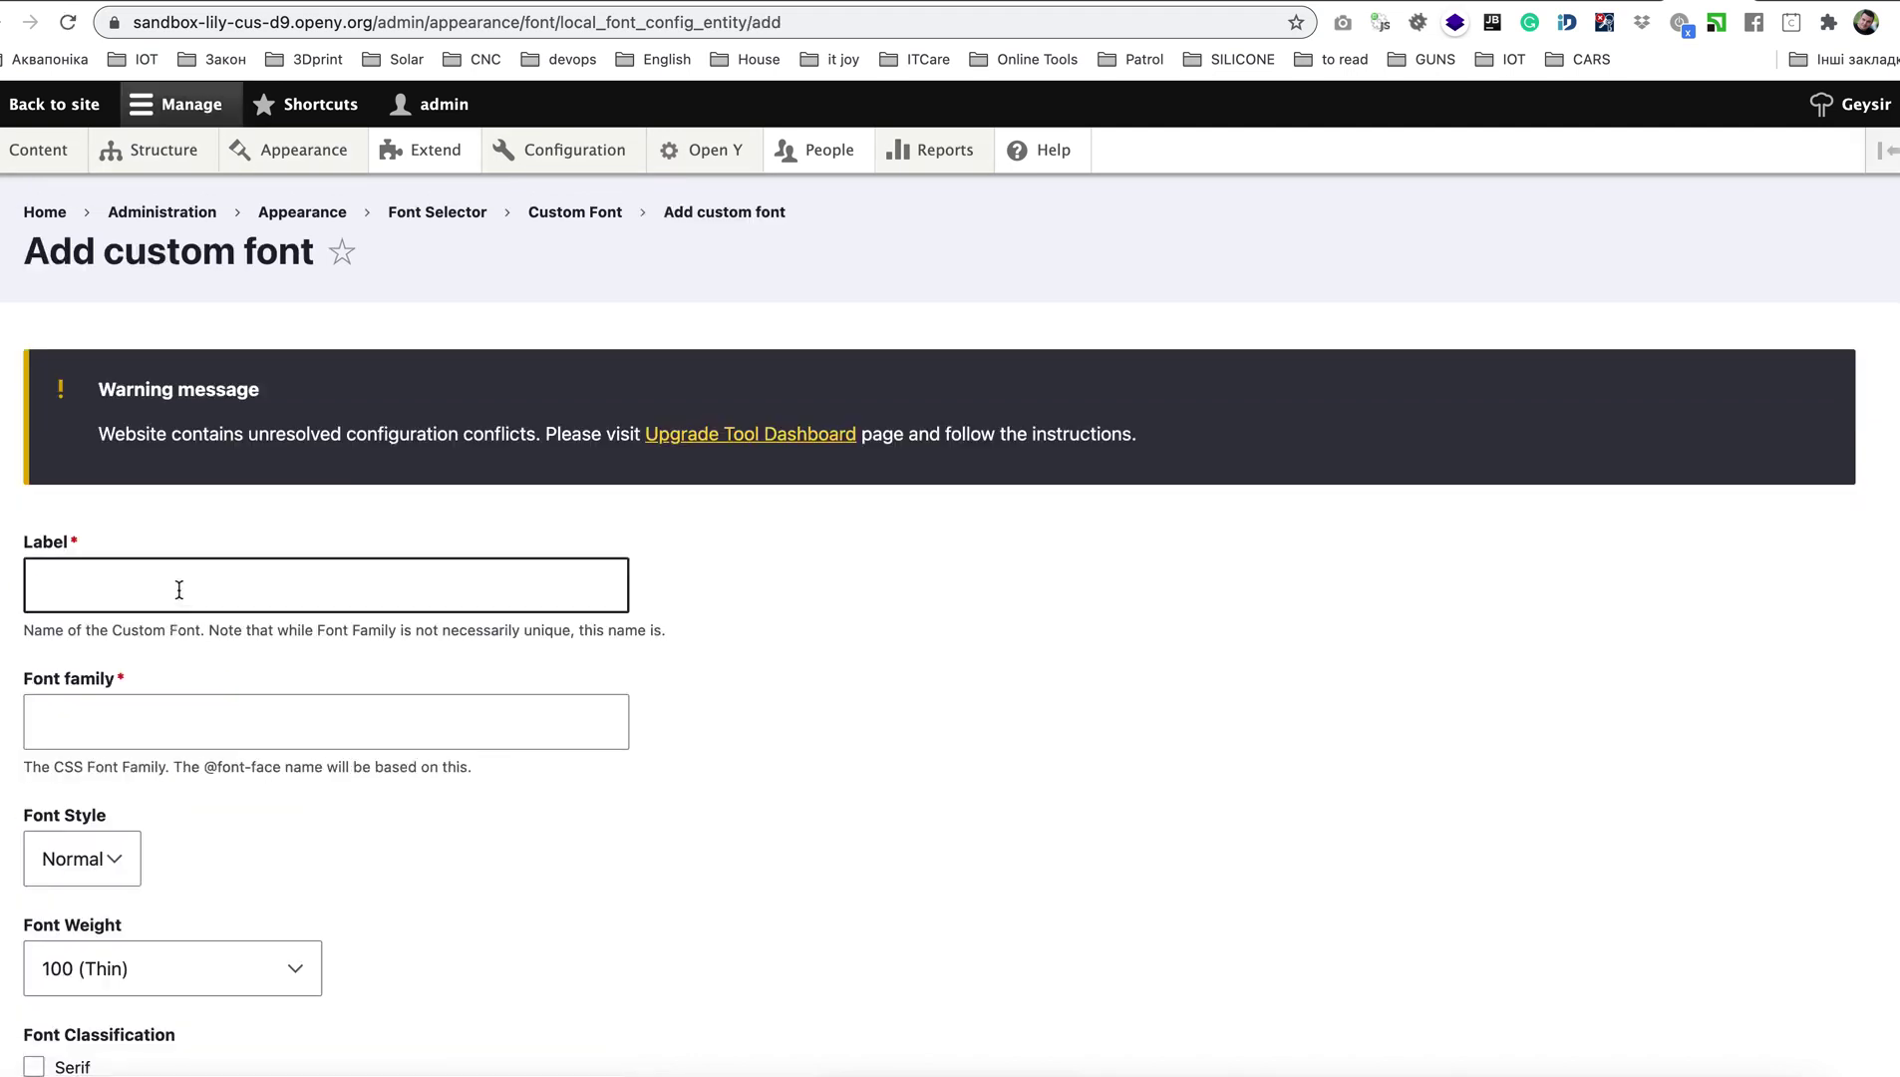
pyautogui.click(180, 586)
pyautogui.write('C')
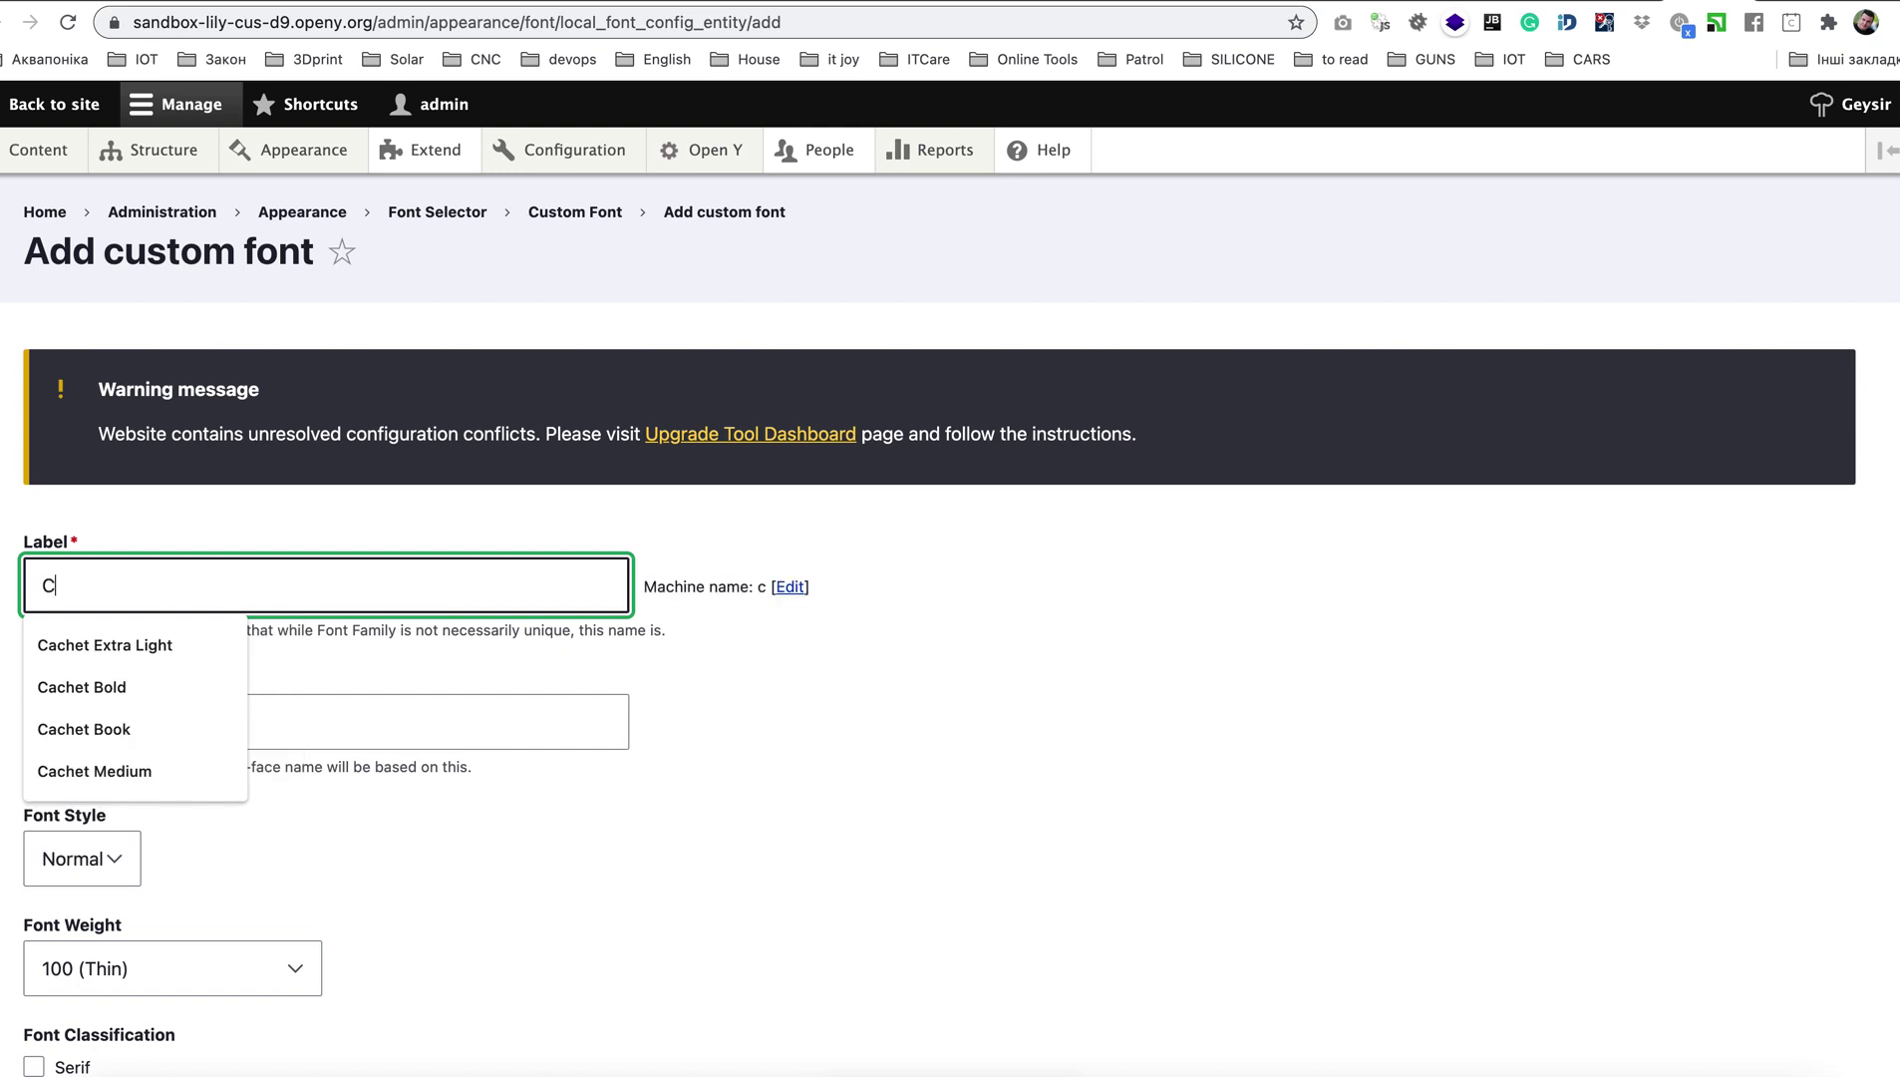
pyautogui.click(121, 770)
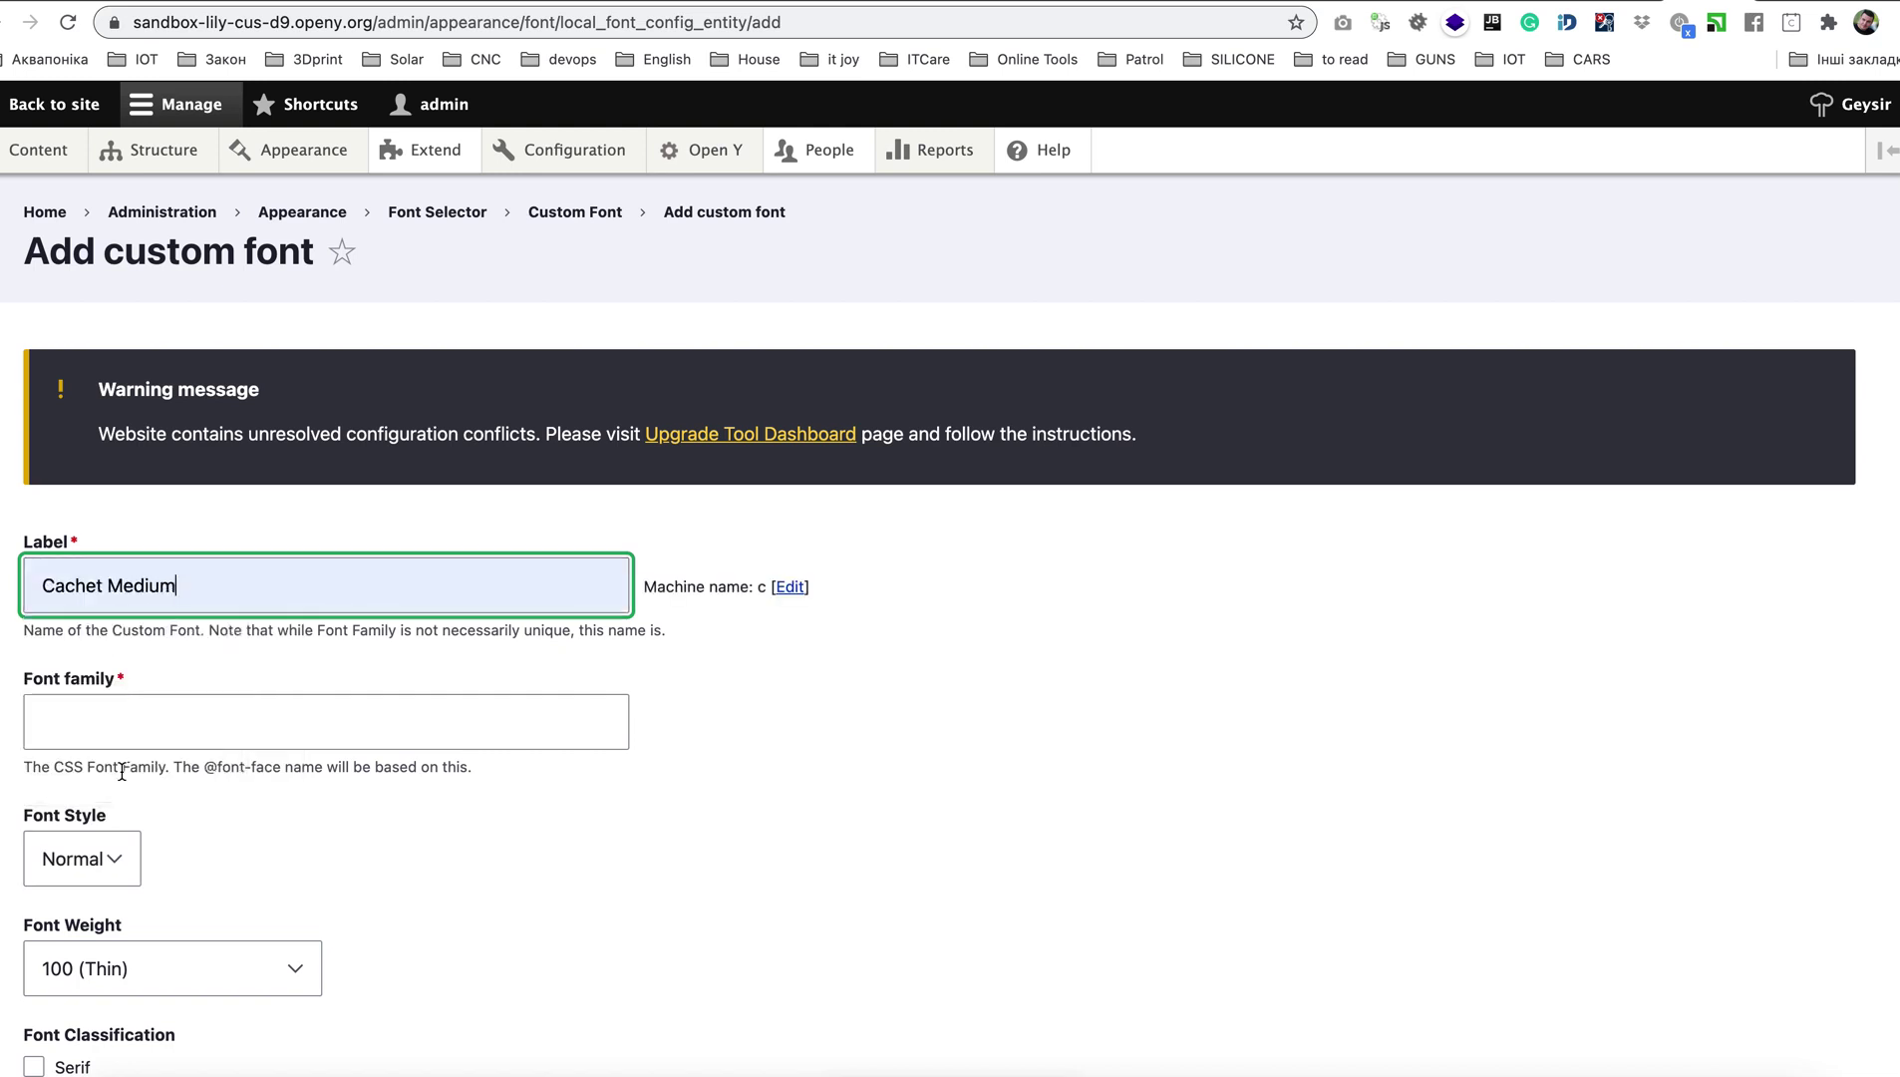
pyautogui.click(158, 727)
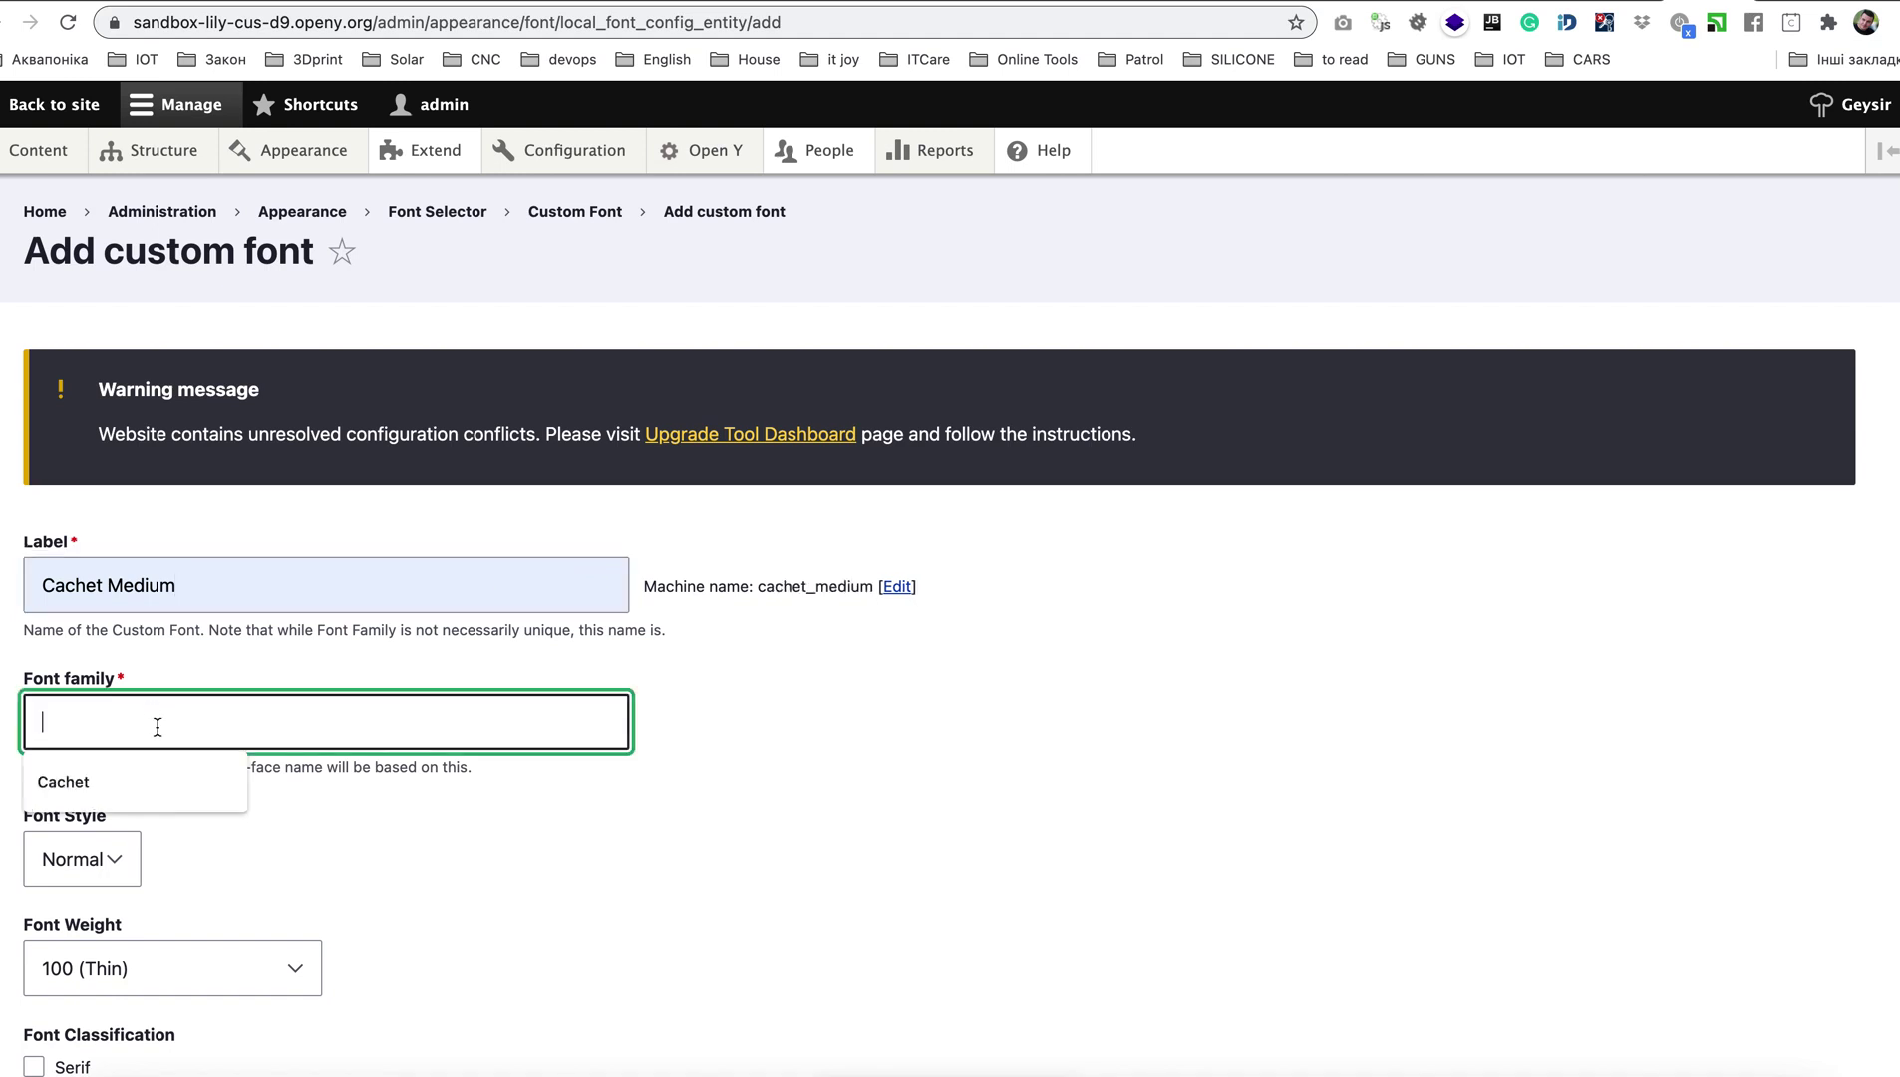
pyautogui.click(142, 763)
pyautogui.scroll(-2, 176, 738)
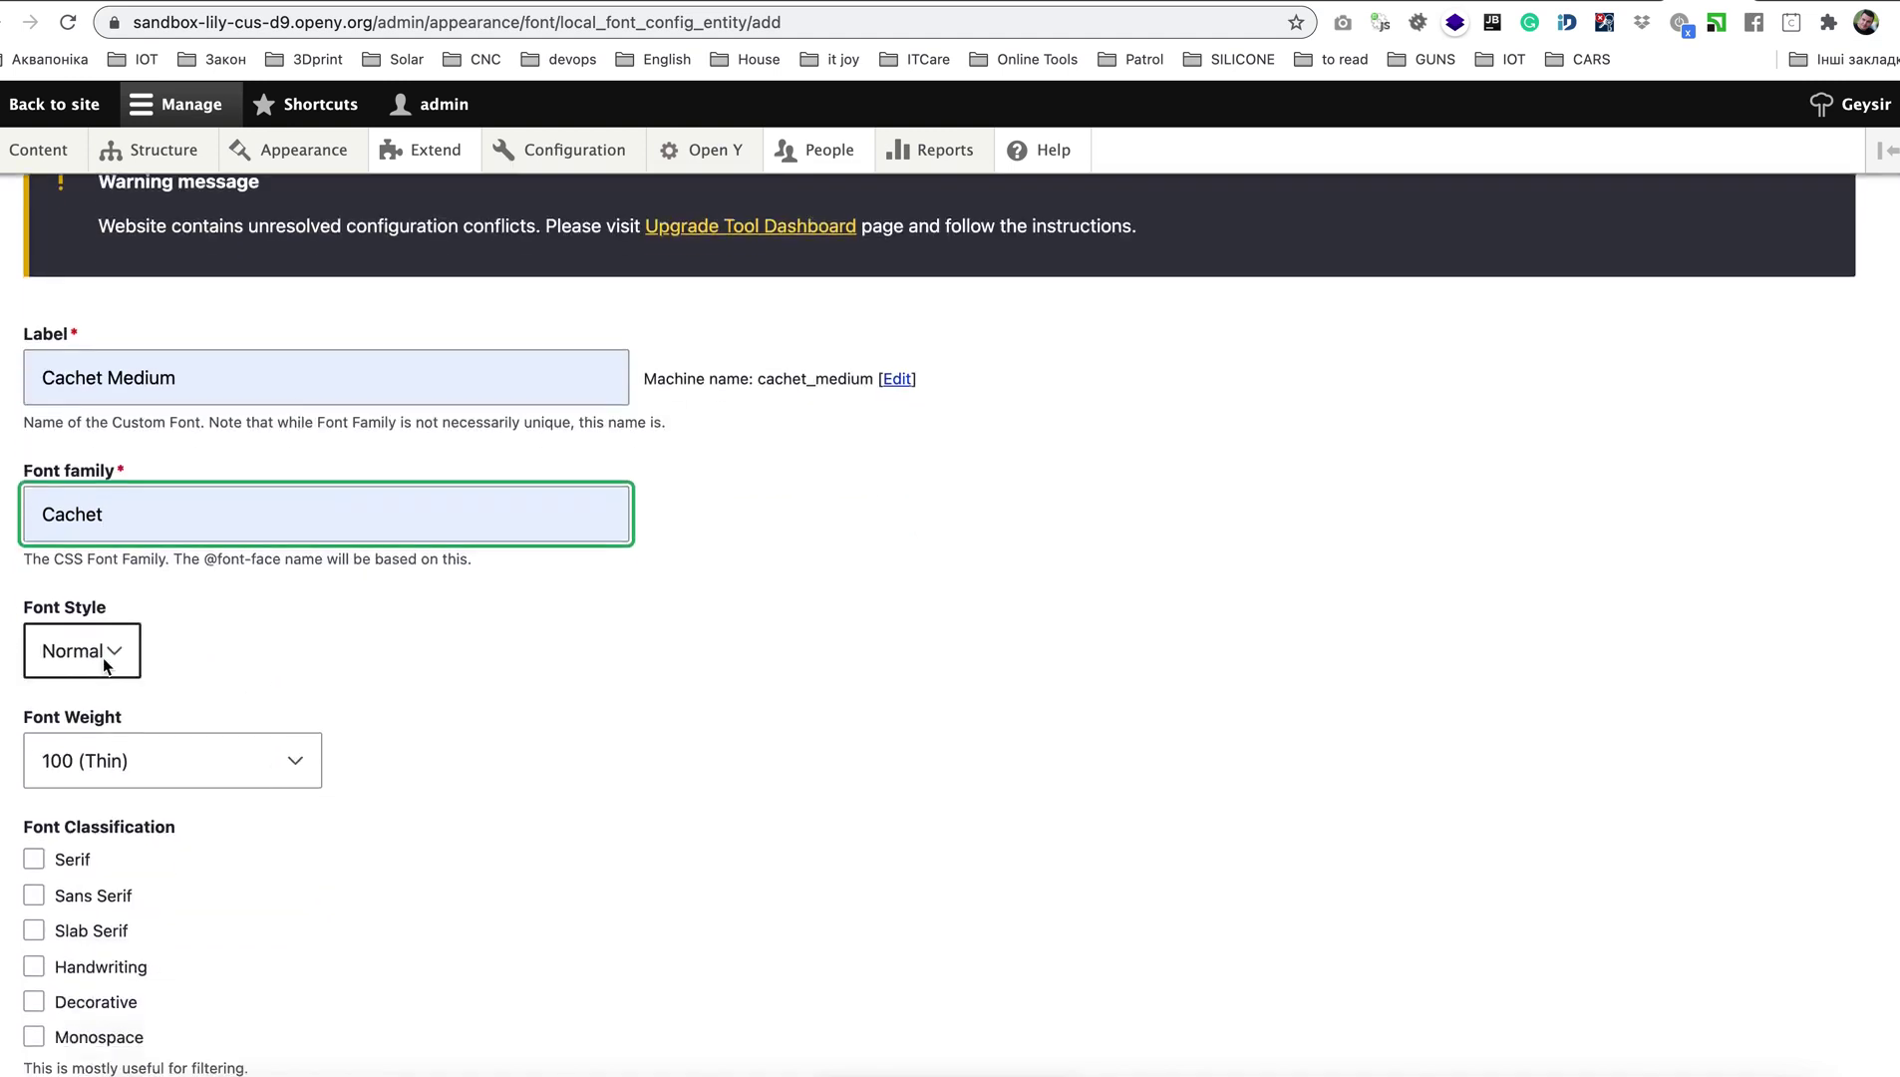
pyautogui.click(129, 765)
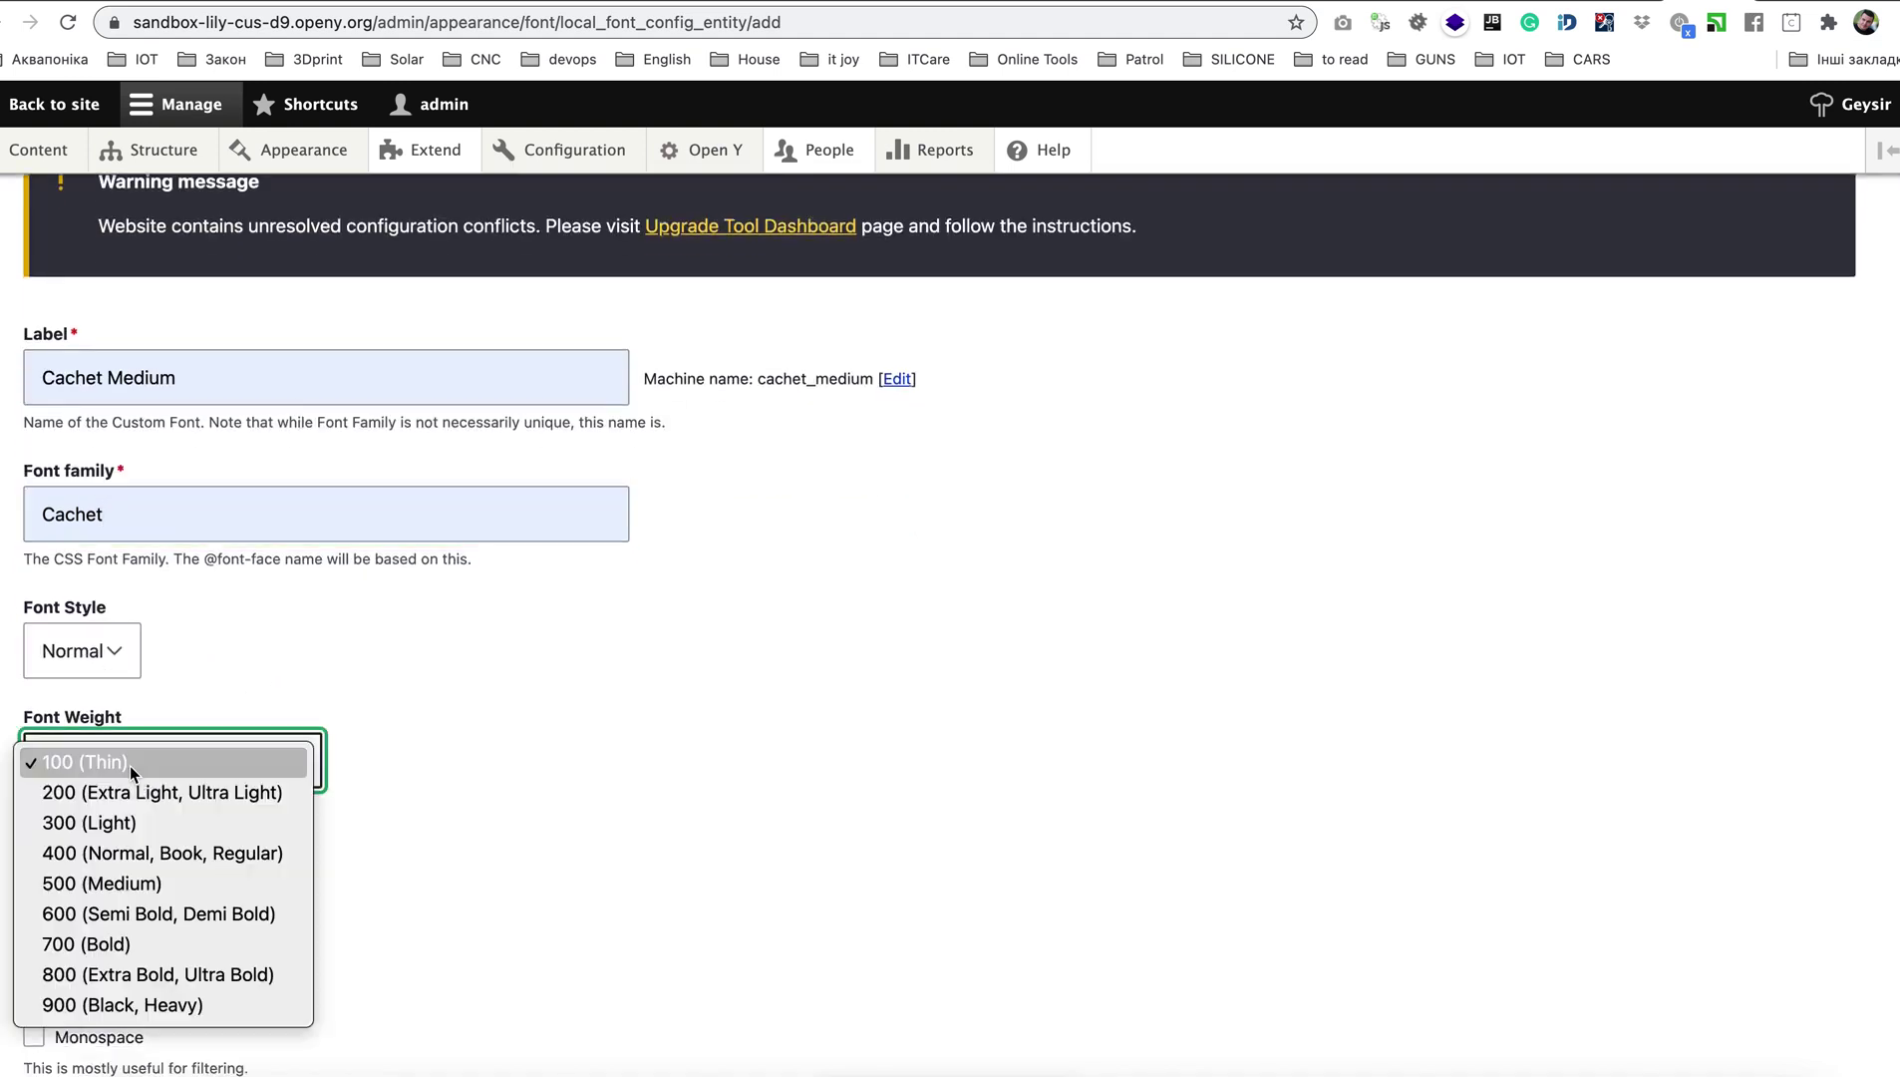
pyautogui.click(130, 887)
pyautogui.scroll(-2, 419, 792)
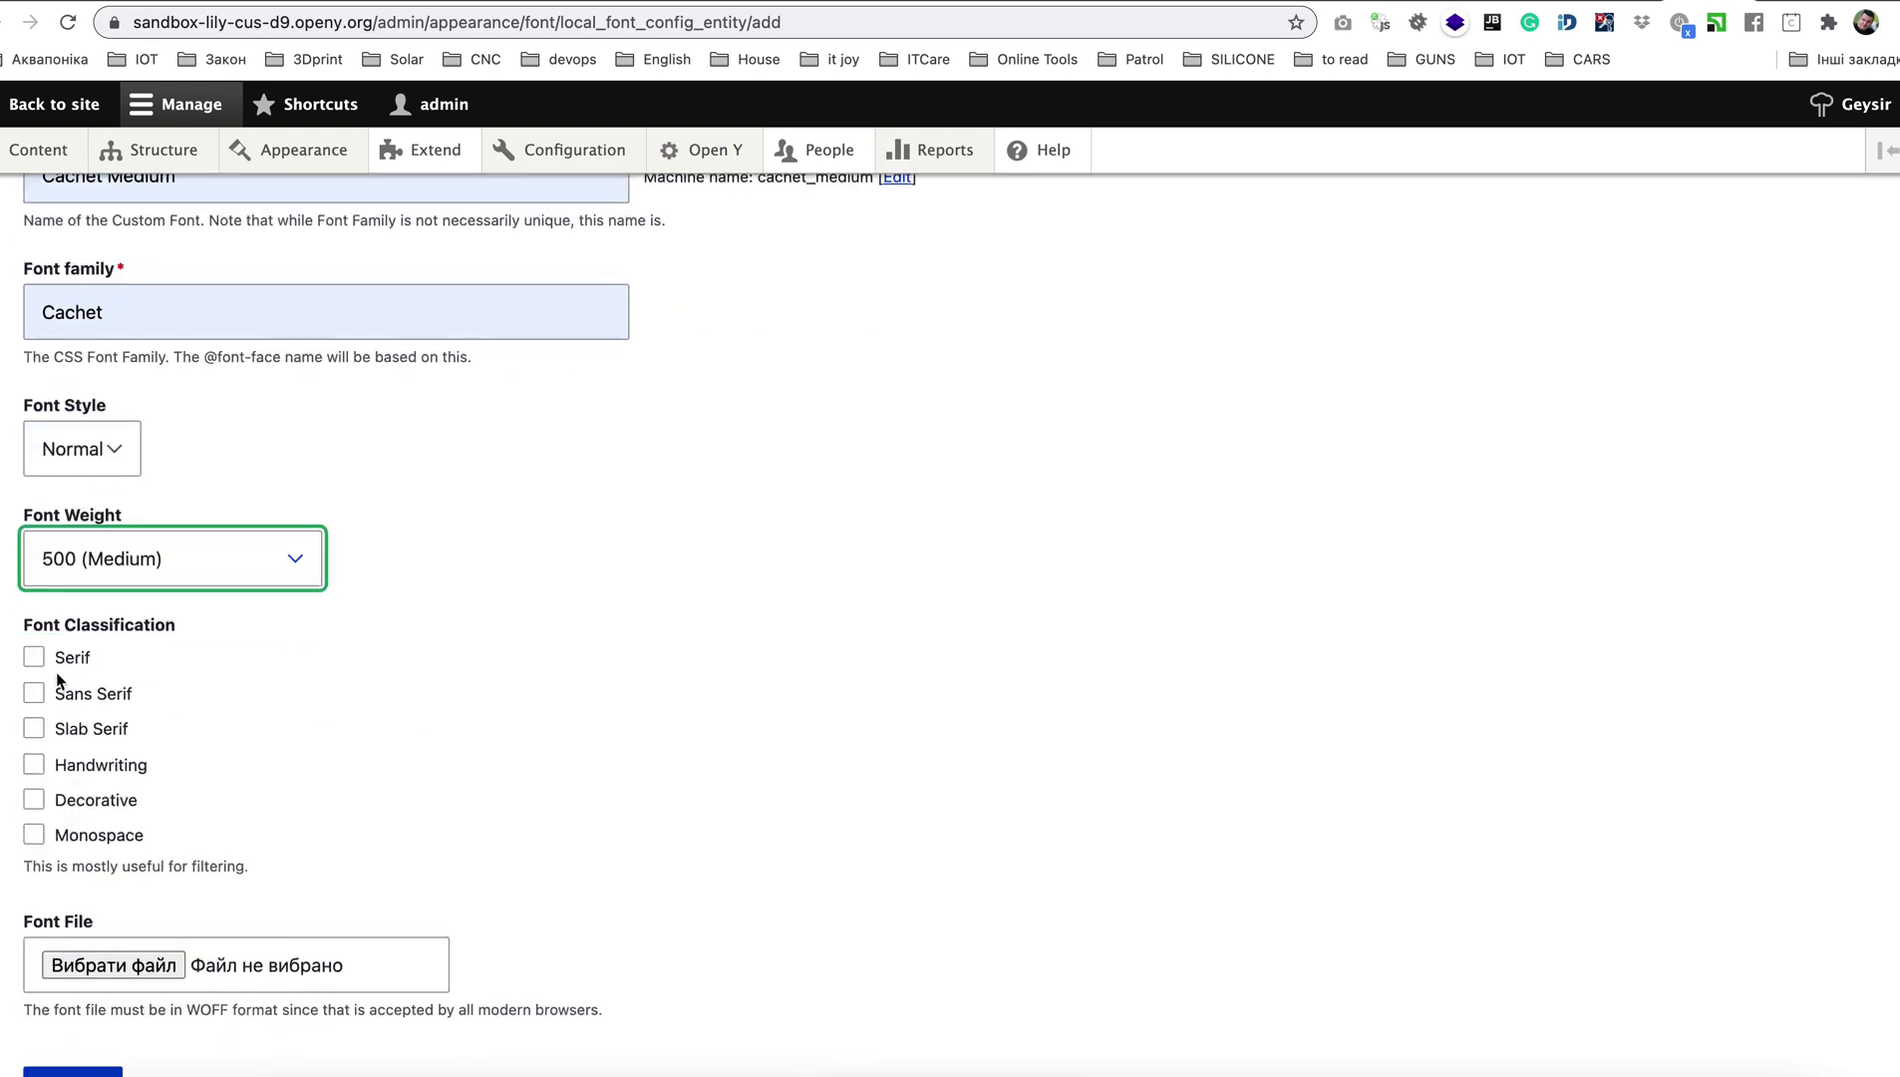
pyautogui.click(34, 657)
# - Upload CachetW05-Medium.woff and save the Cachet Medium font
pyautogui.scroll(-2, 483, 766)
pyautogui.click(135, 803)
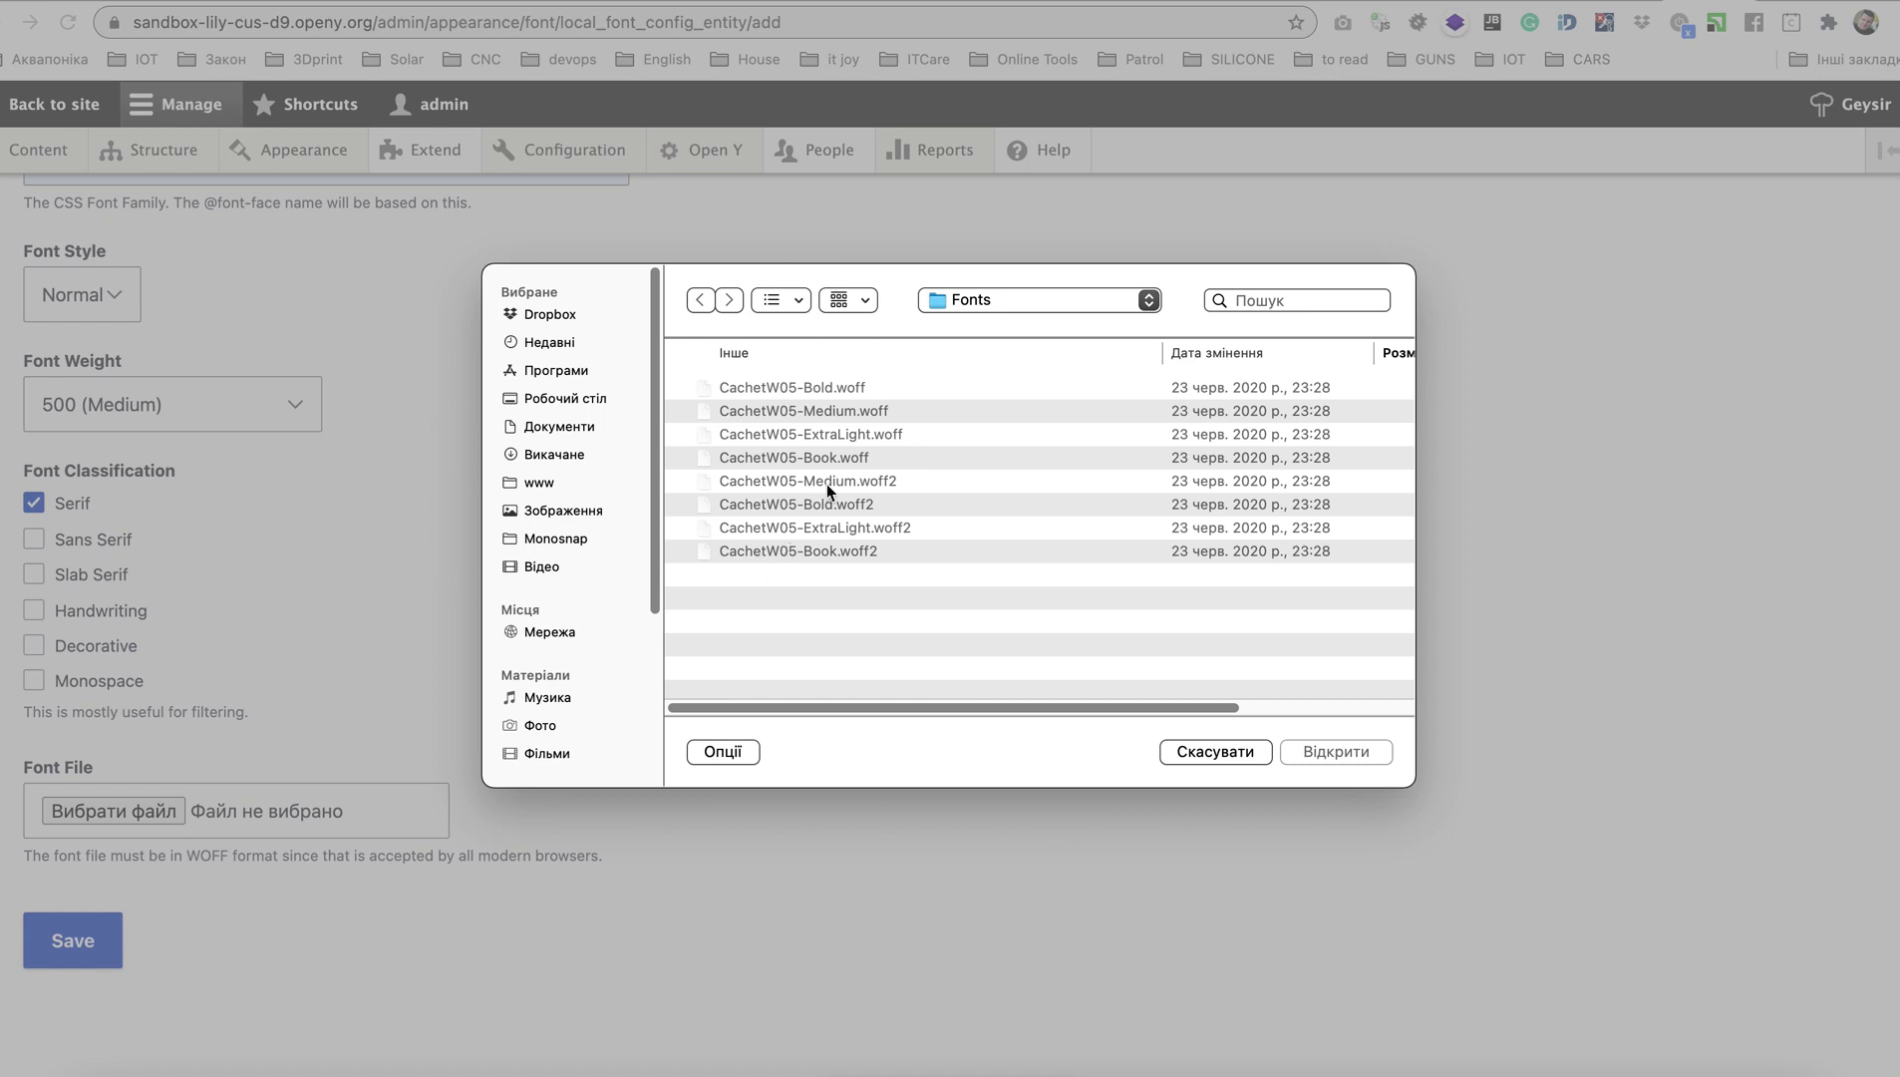
pyautogui.click(843, 413)
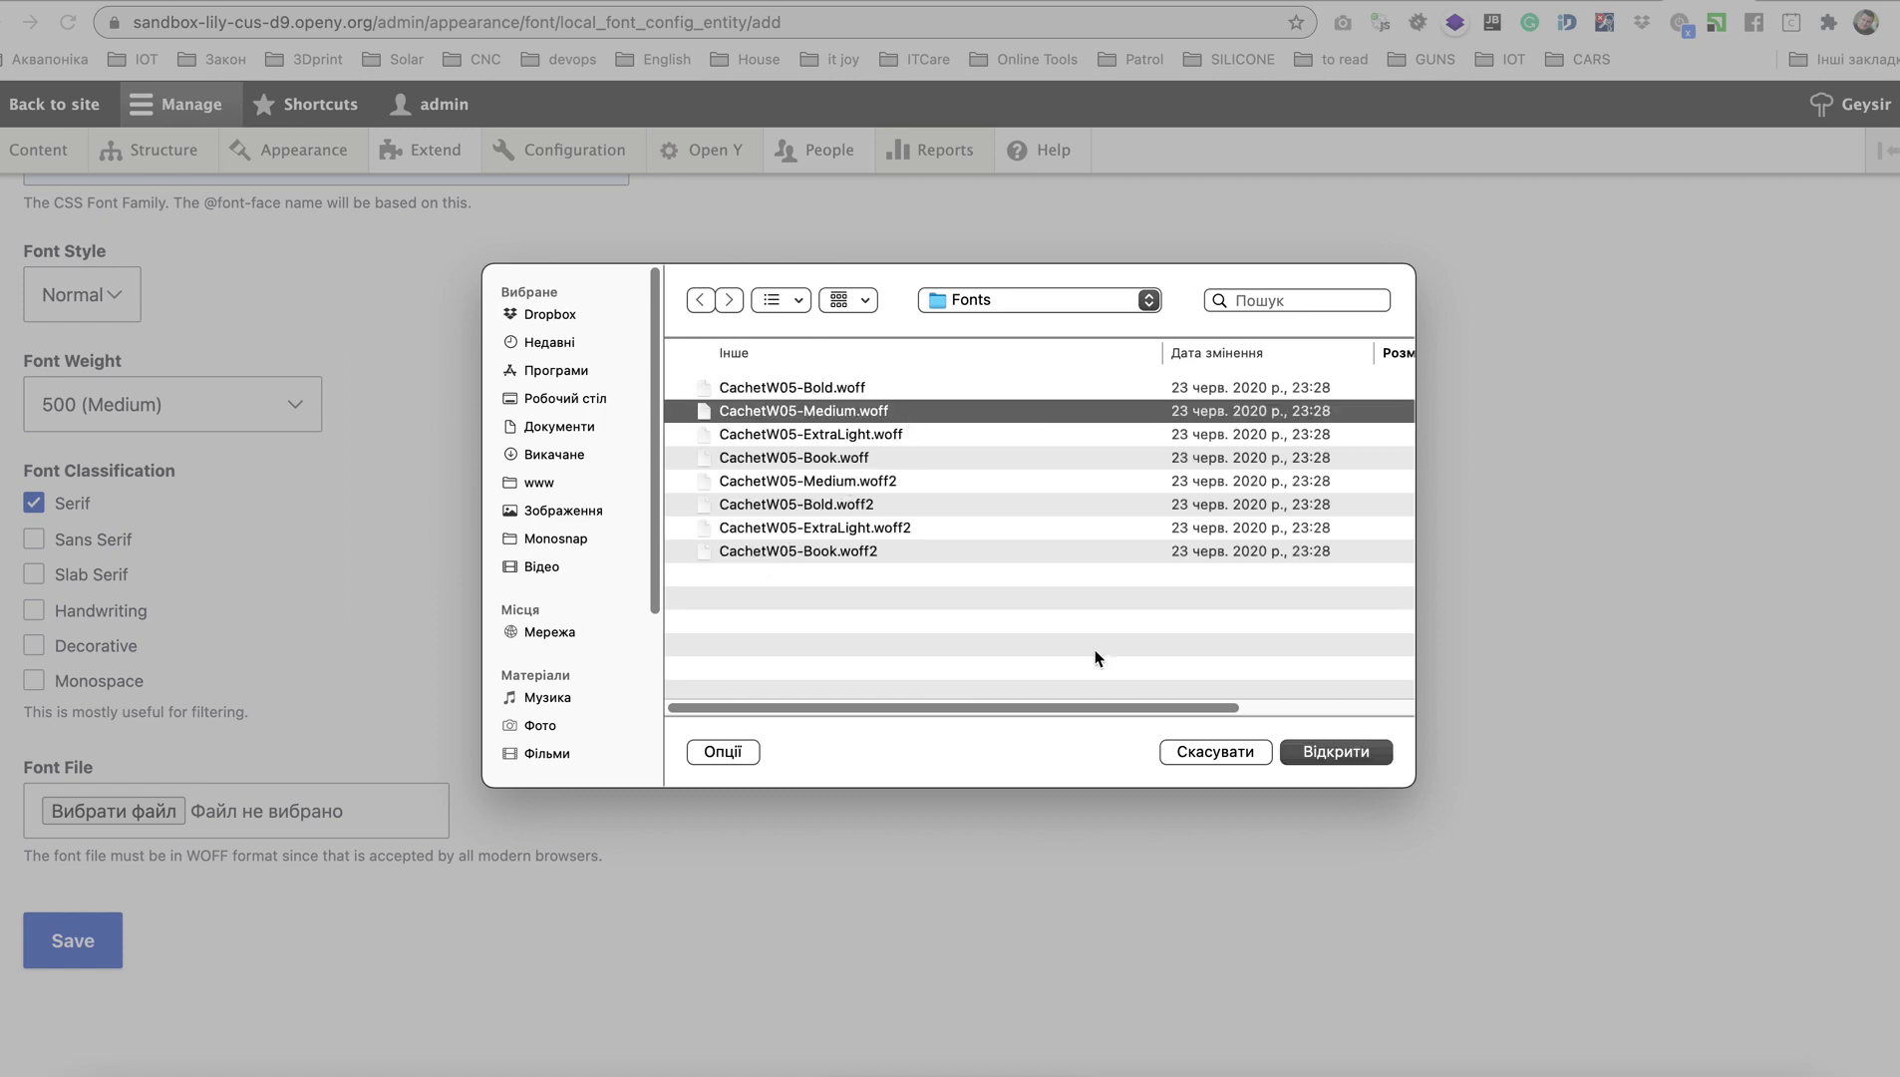
pyautogui.click(1296, 762)
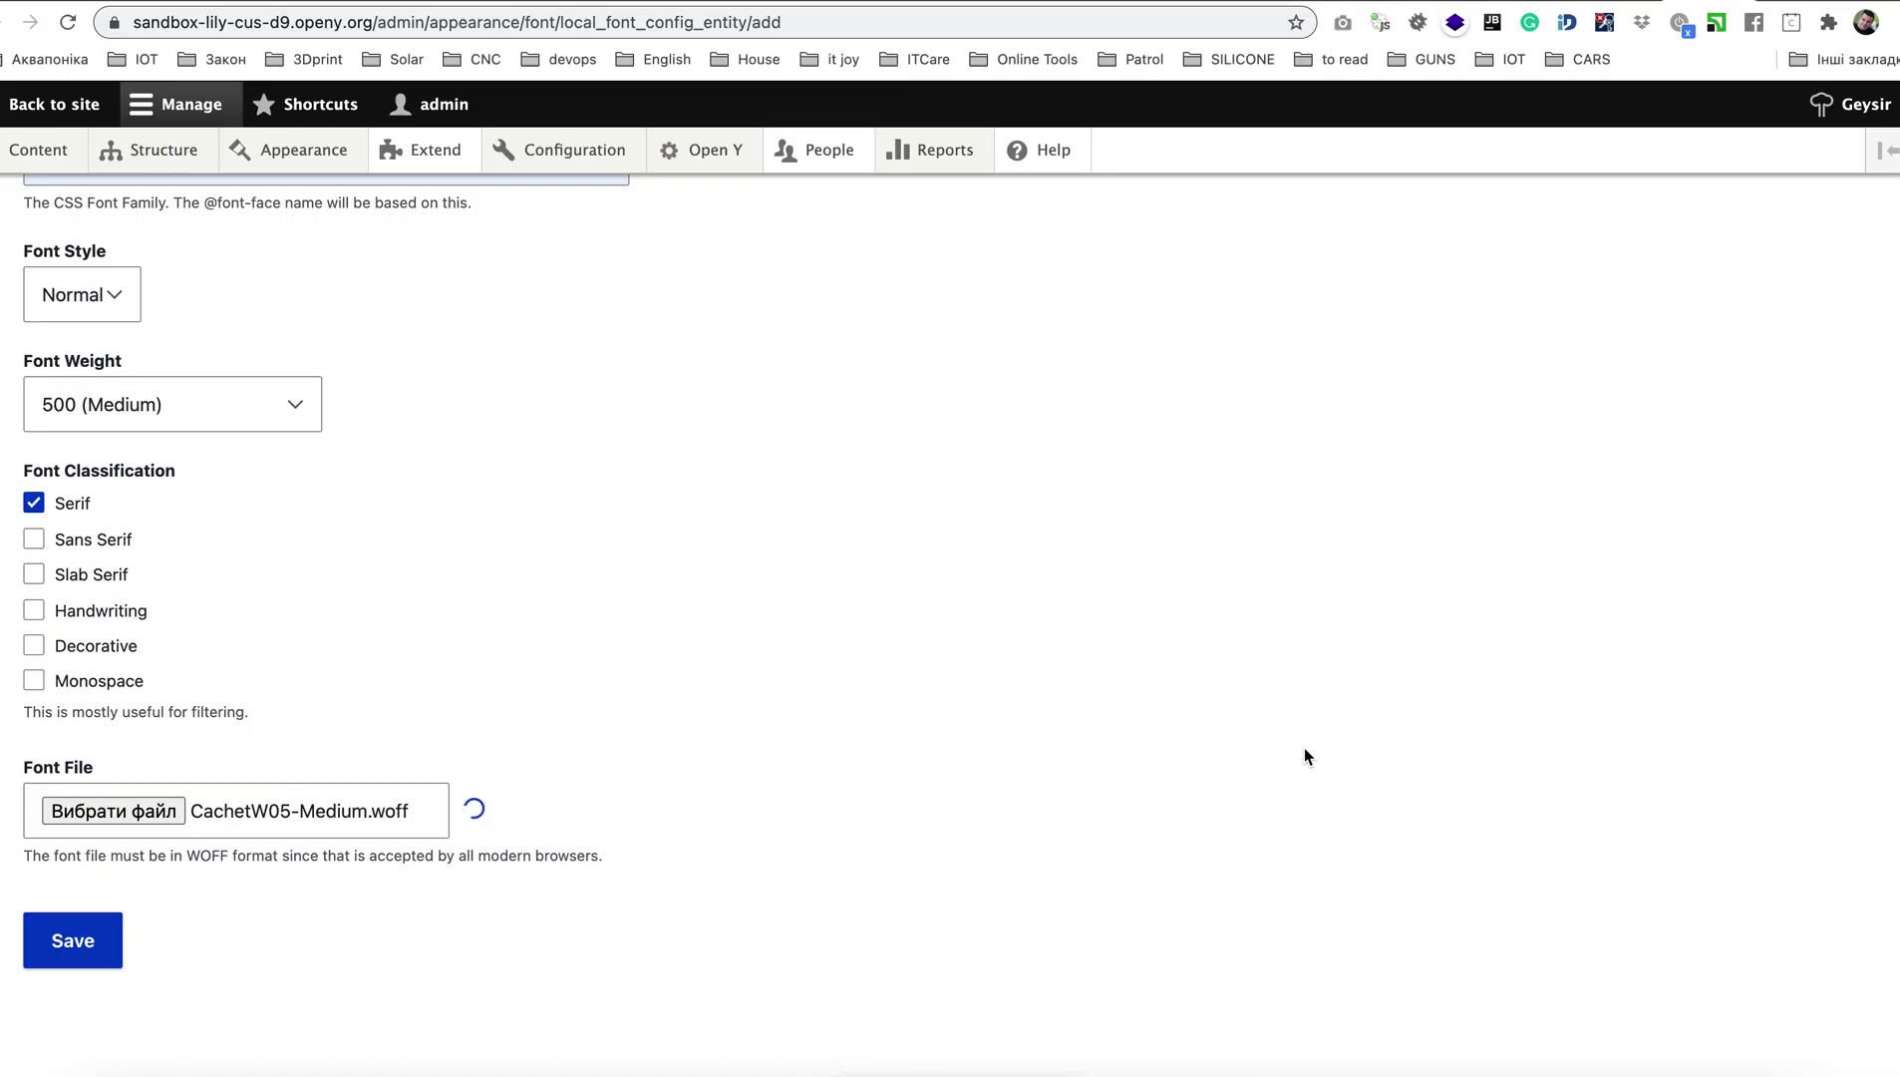
pyautogui.click(82, 940)
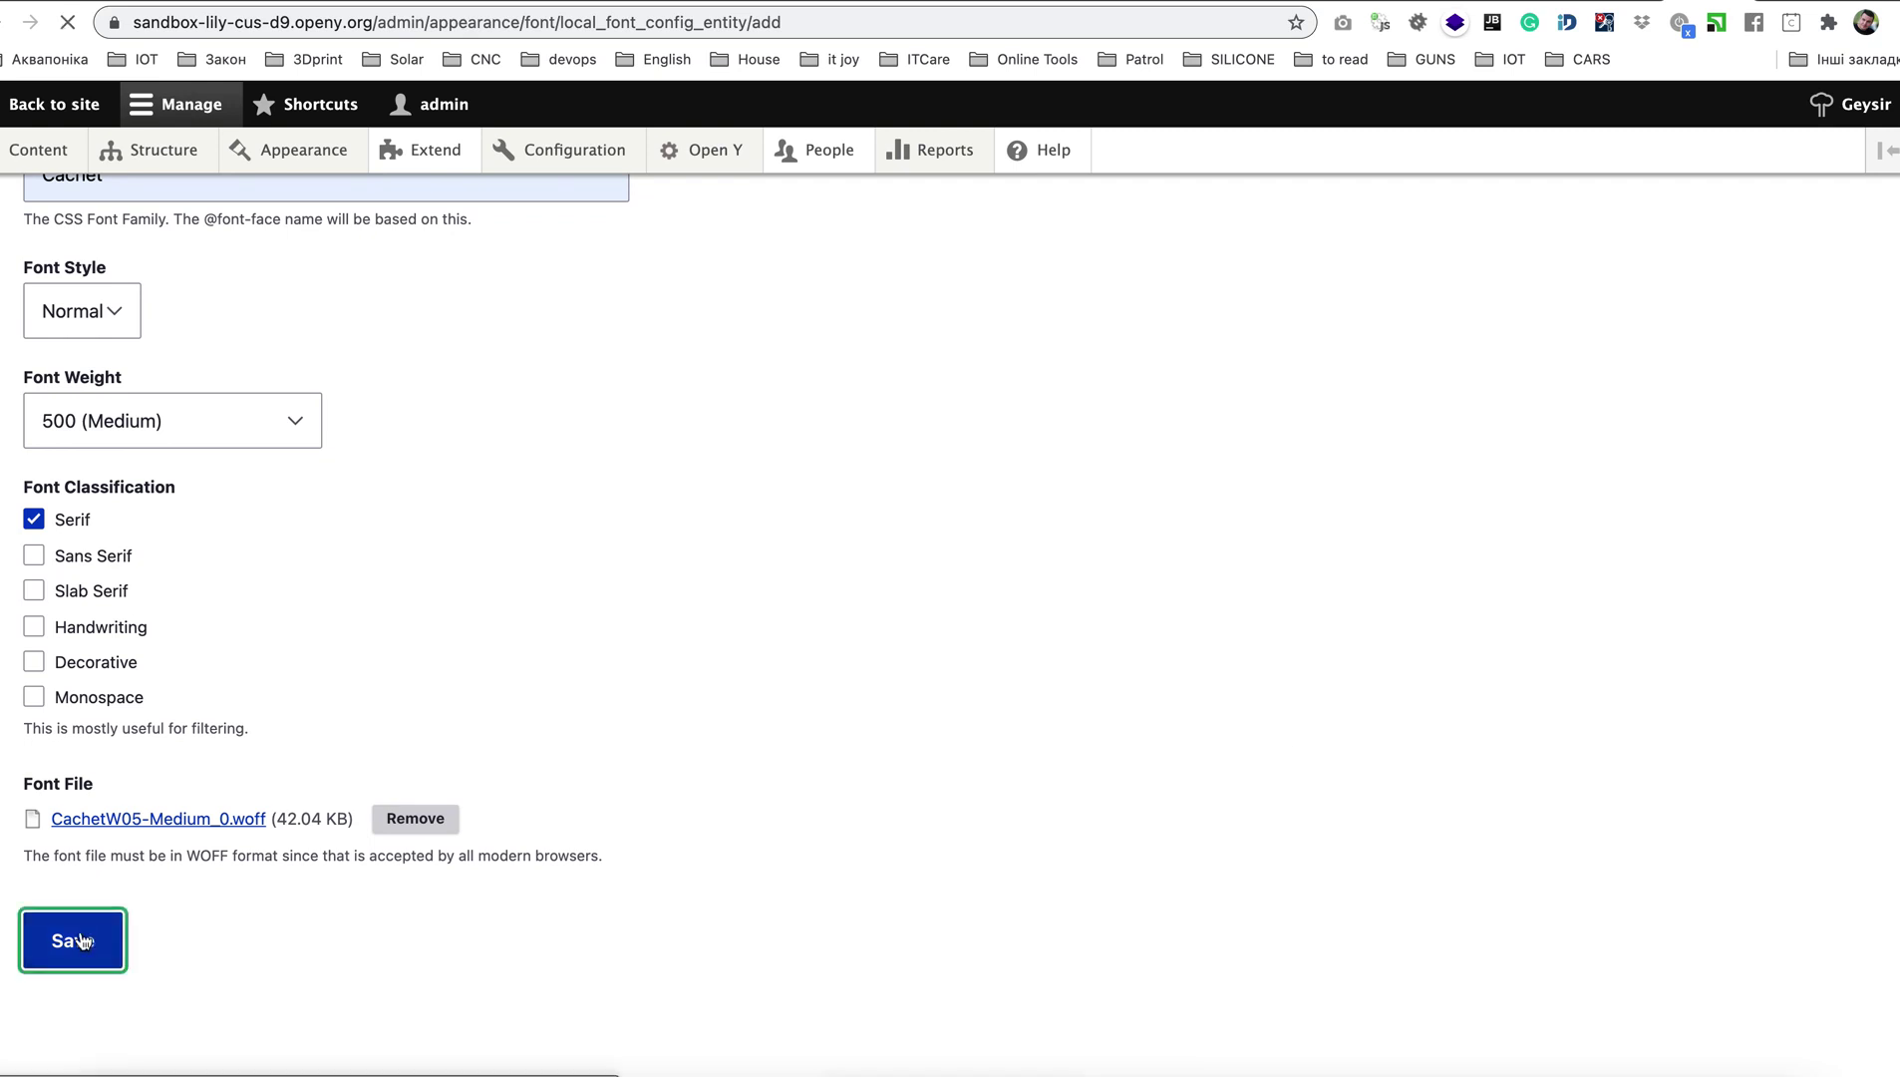
pyautogui.click(139, 819)
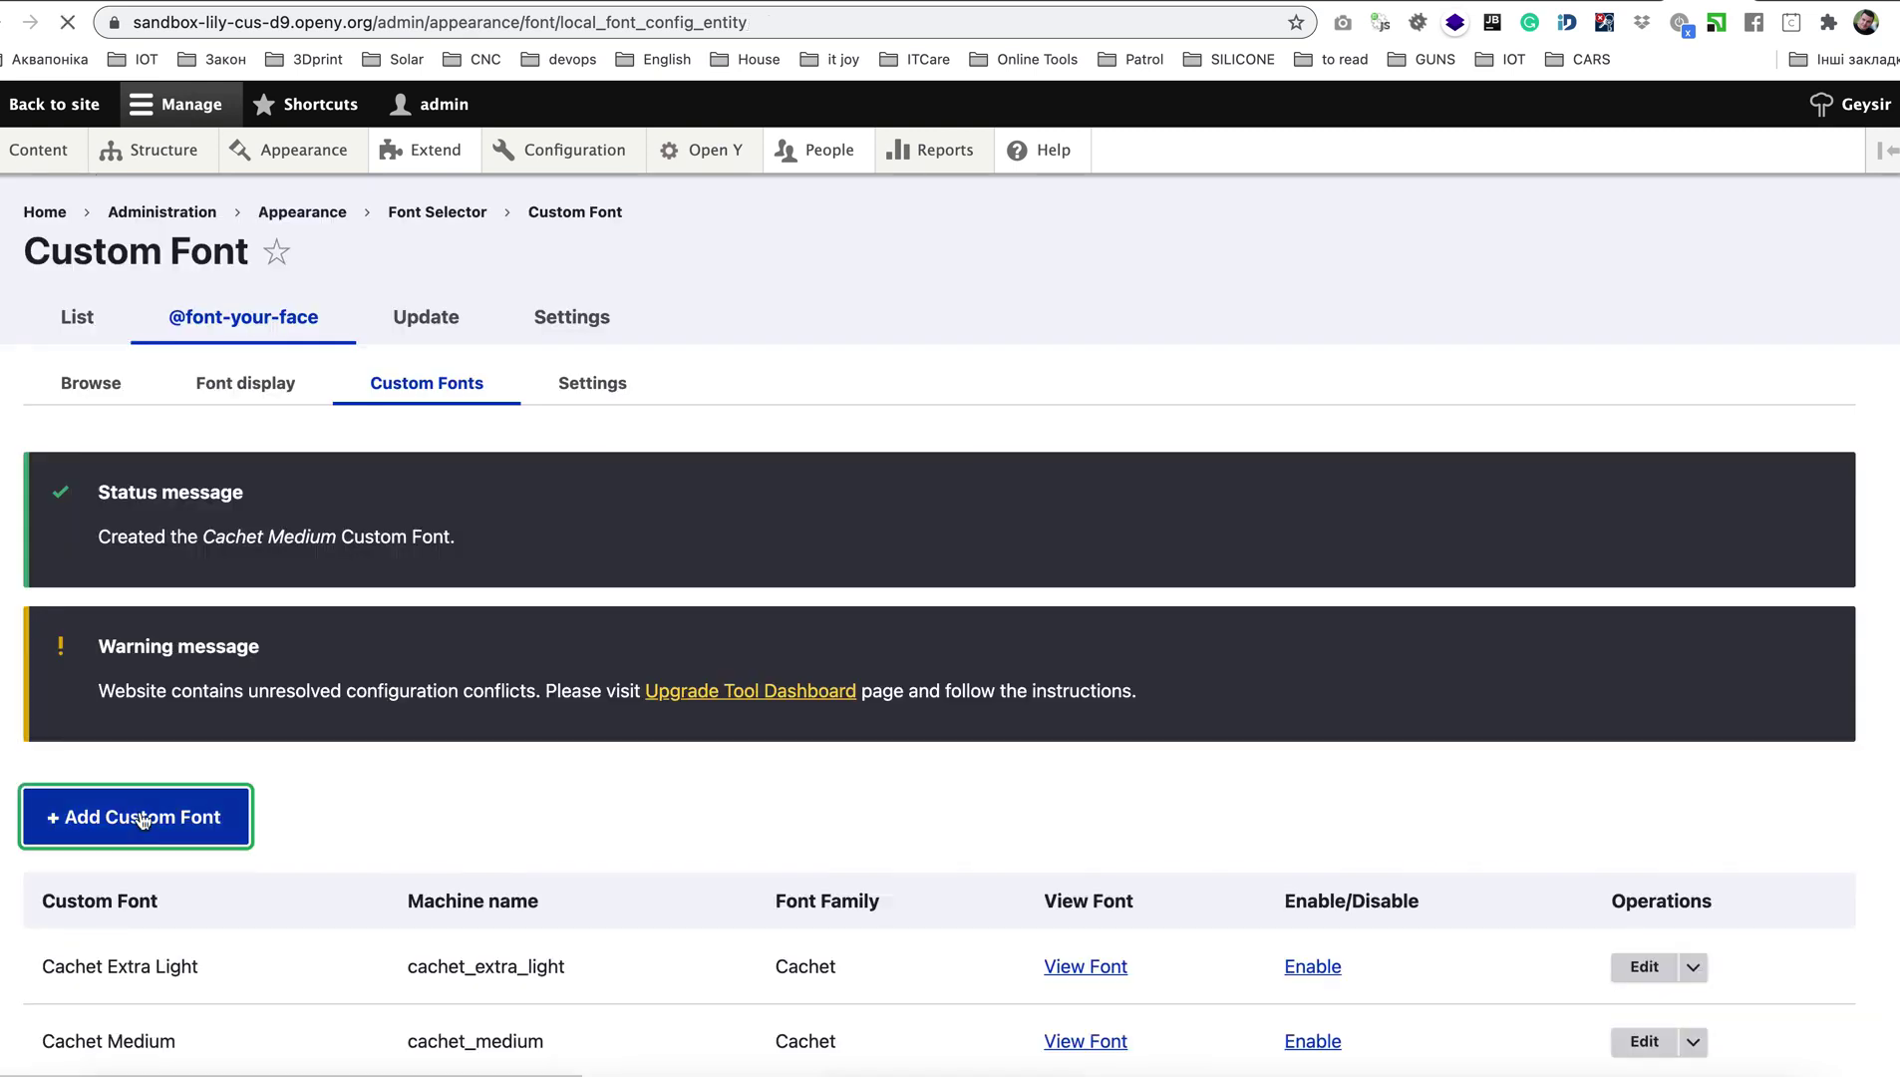
# - Fill in Cachet Book with family Cachet, weight 400 Normal, classified Serif
pyautogui.click(139, 578)
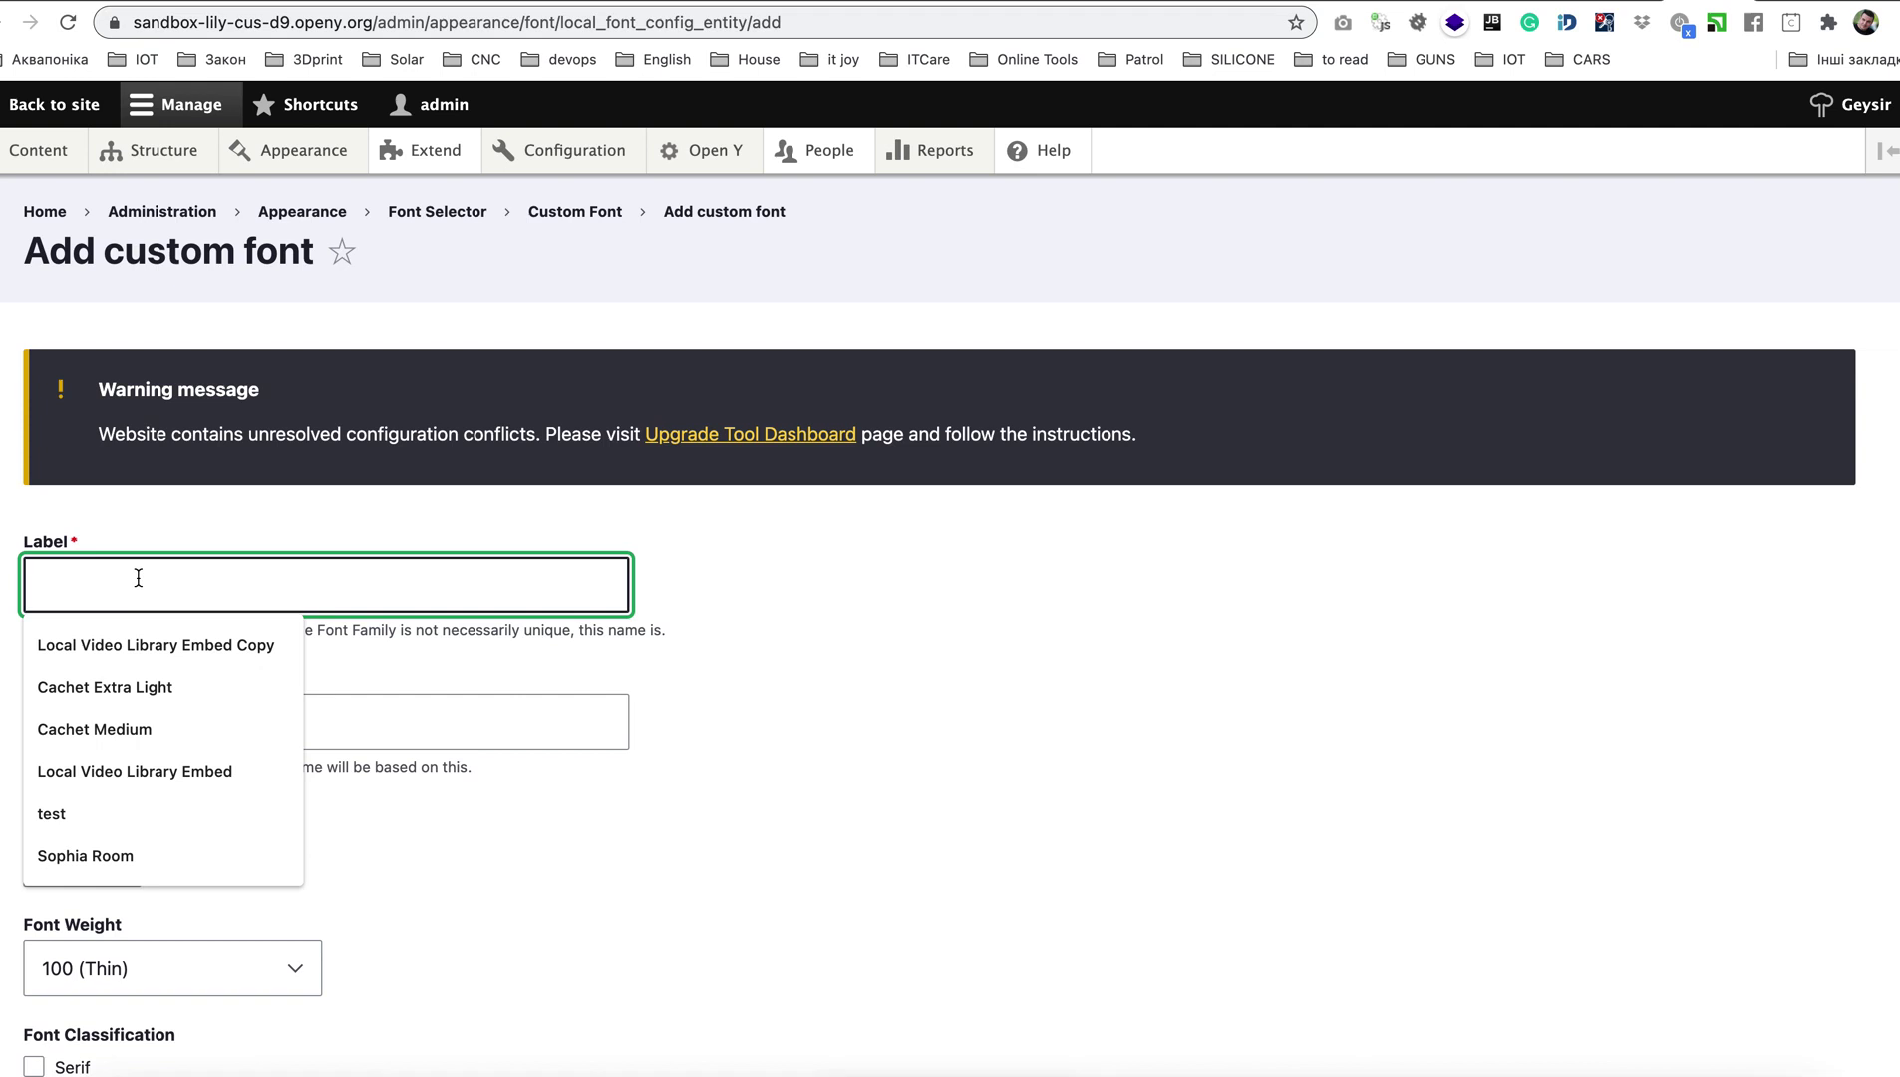
pyautogui.write('Cachet Book')
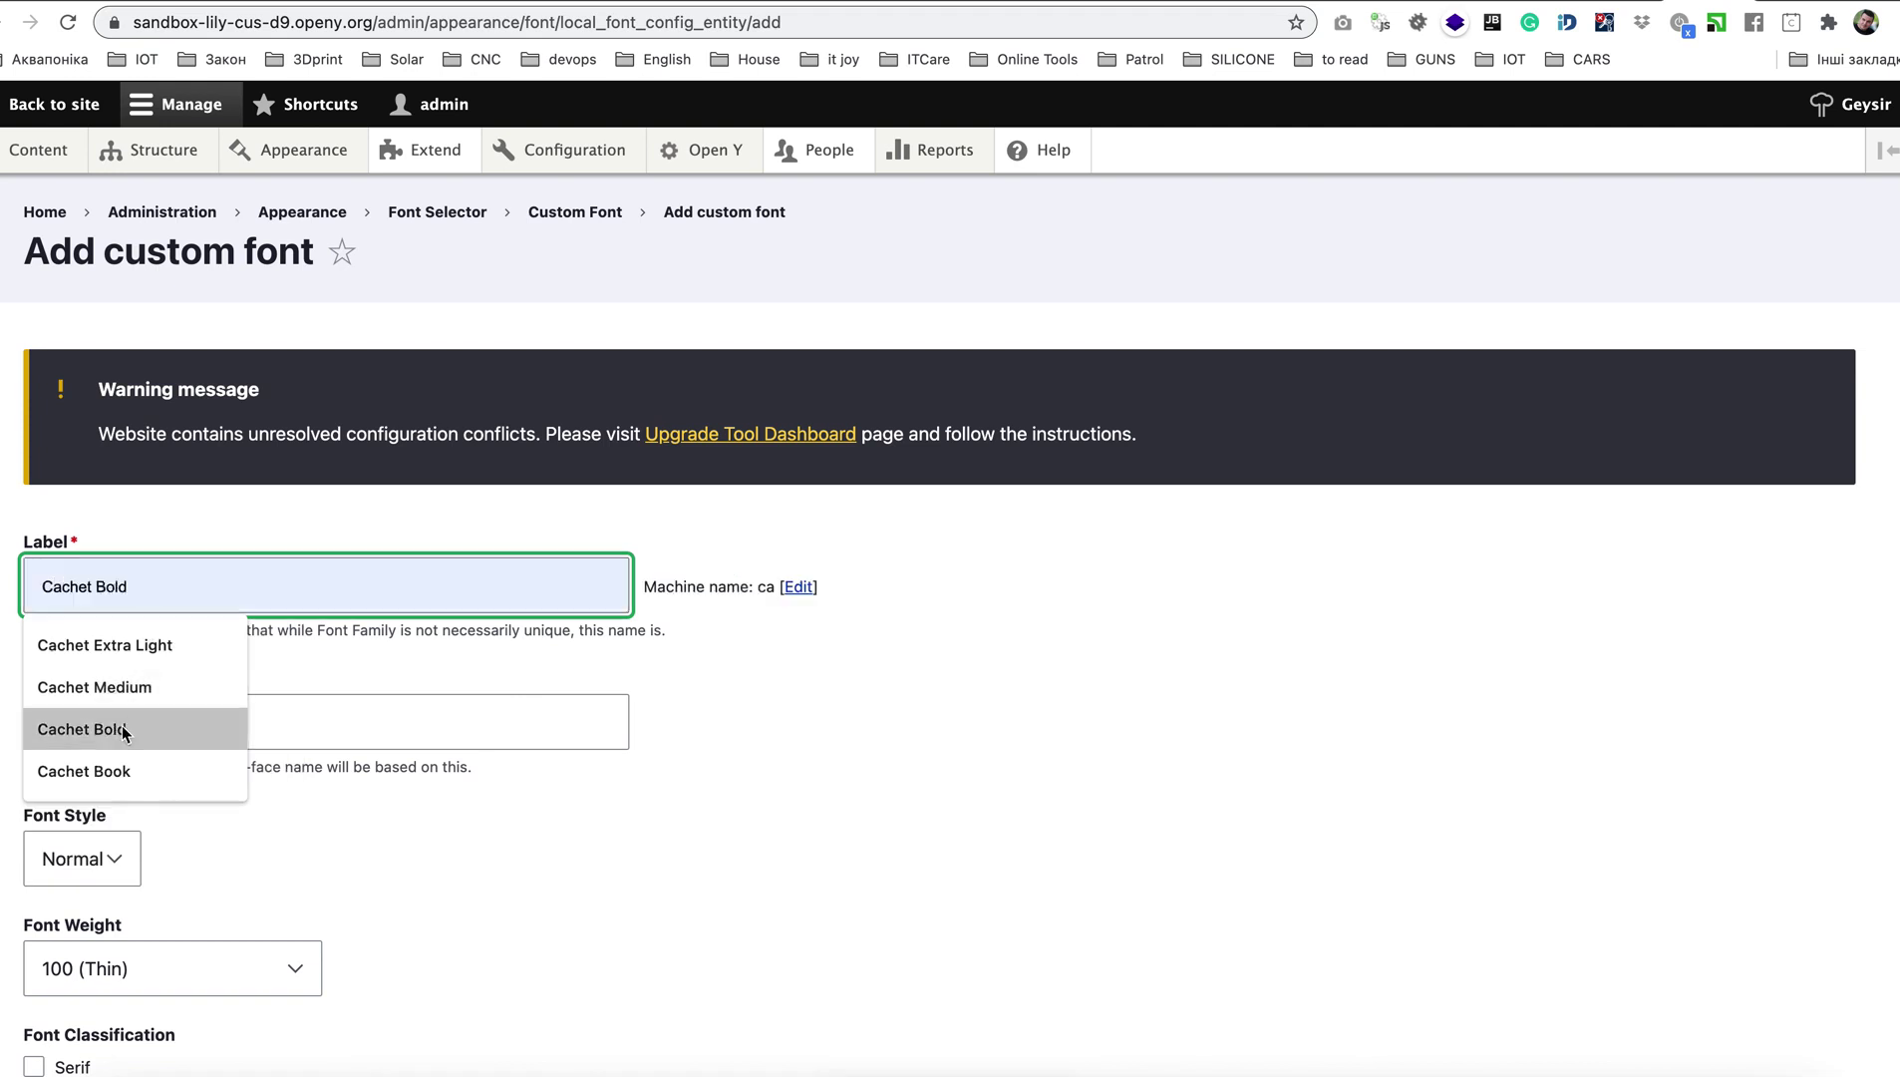
pyautogui.click(100, 771)
pyautogui.click(116, 734)
pyautogui.click(104, 778)
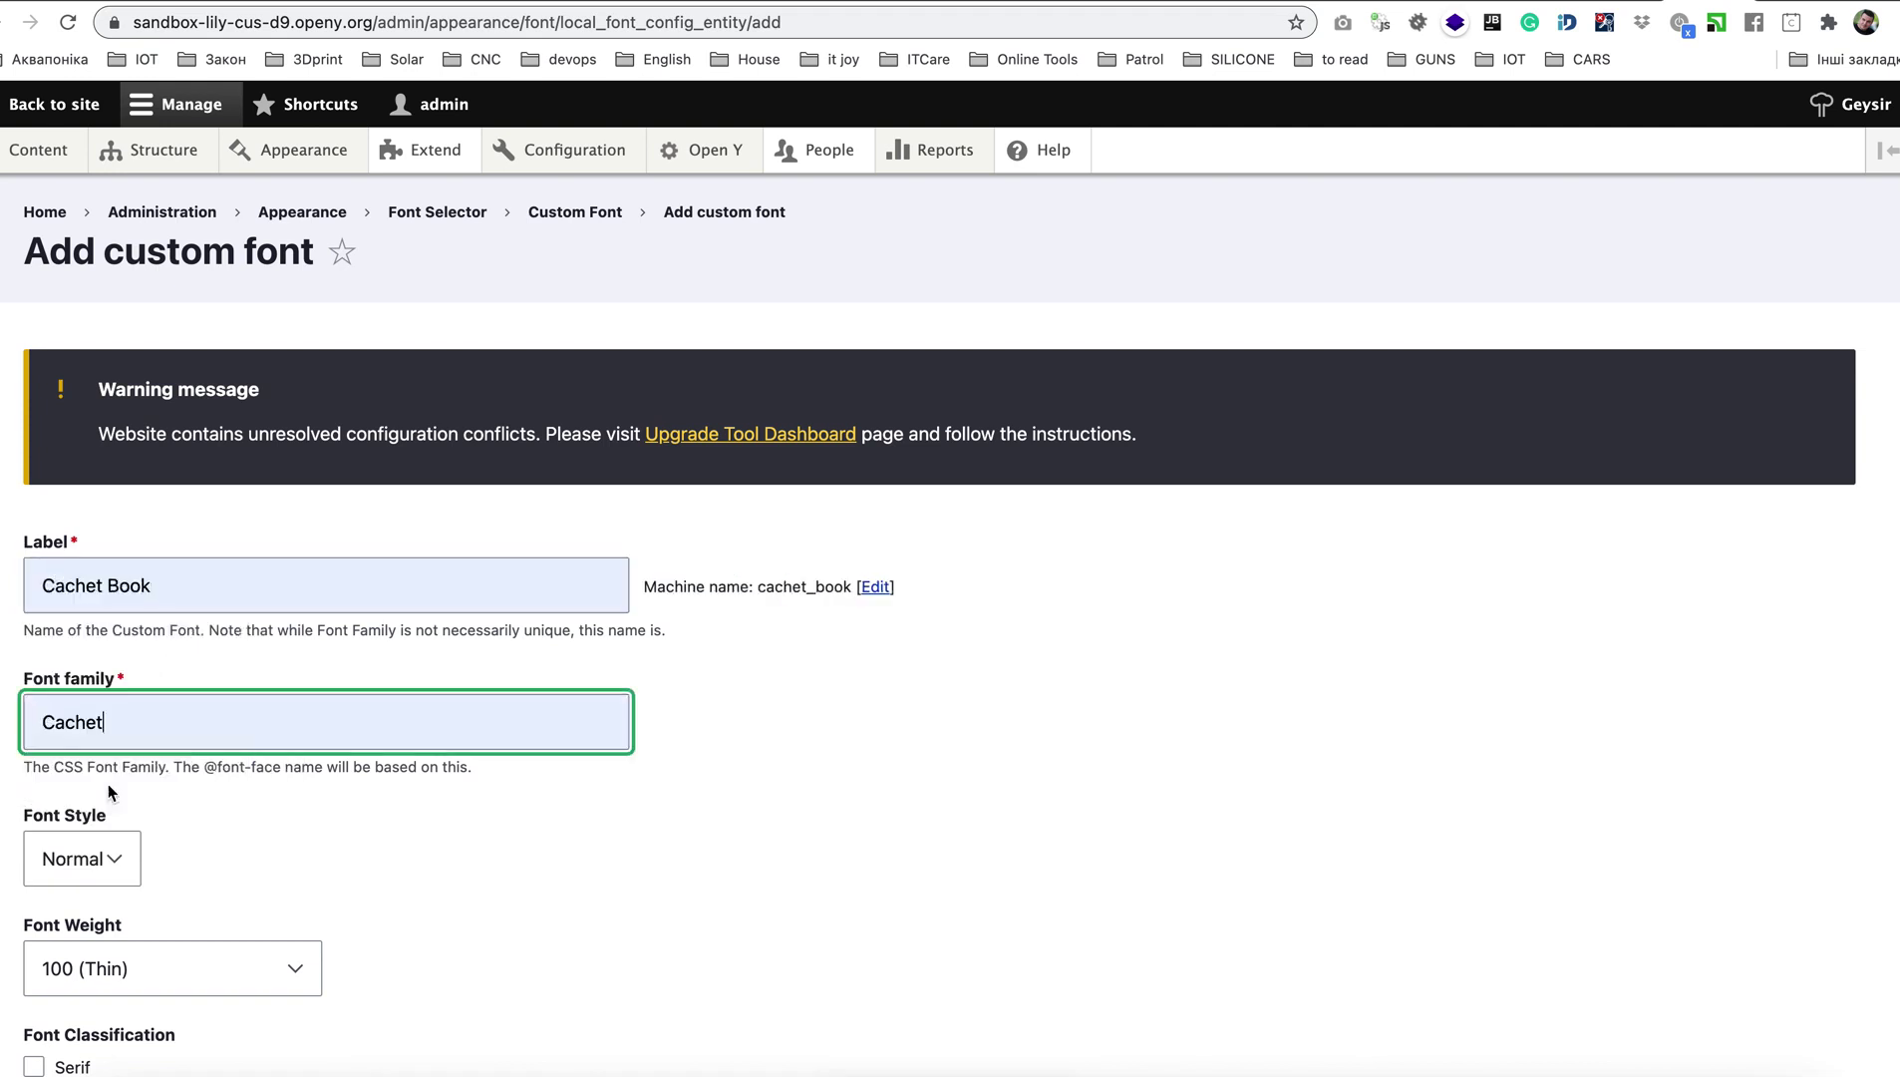
pyautogui.scroll(-5, 457, 863)
pyautogui.click(280, 524)
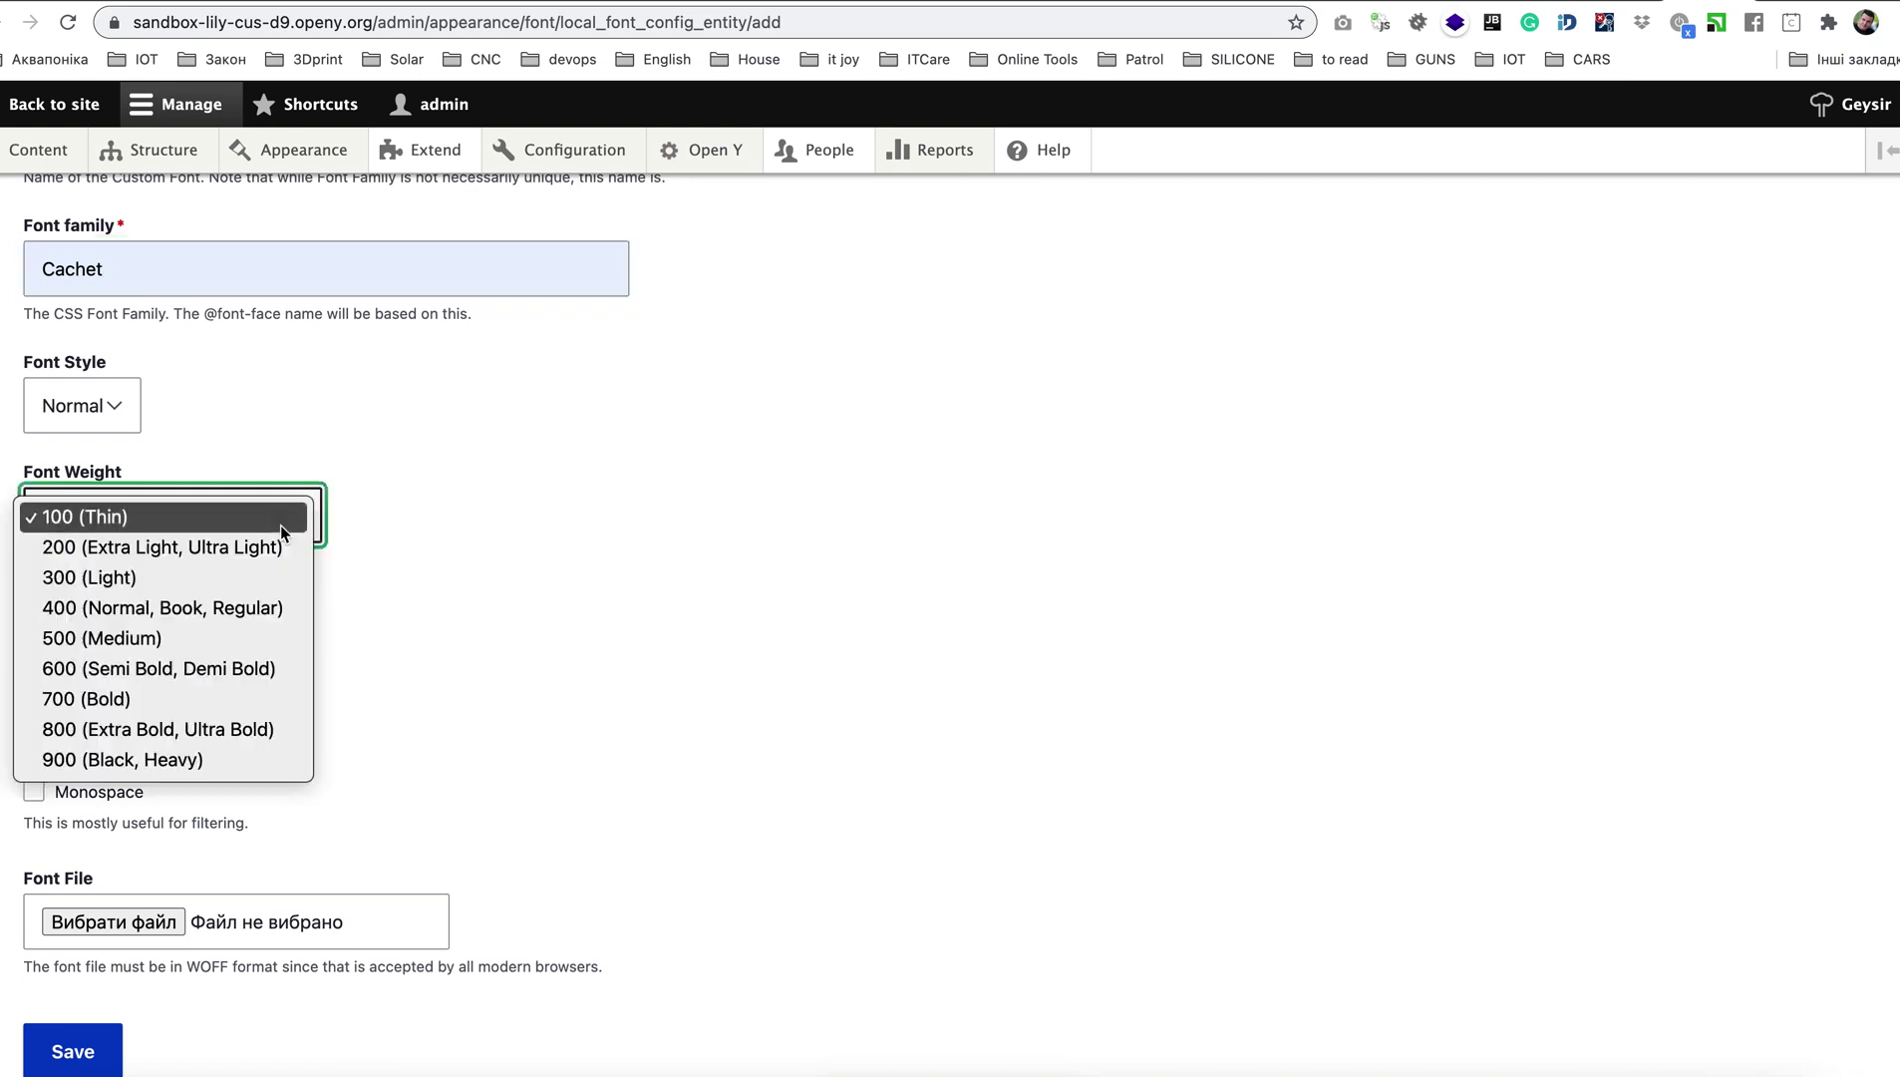
pyautogui.click(213, 617)
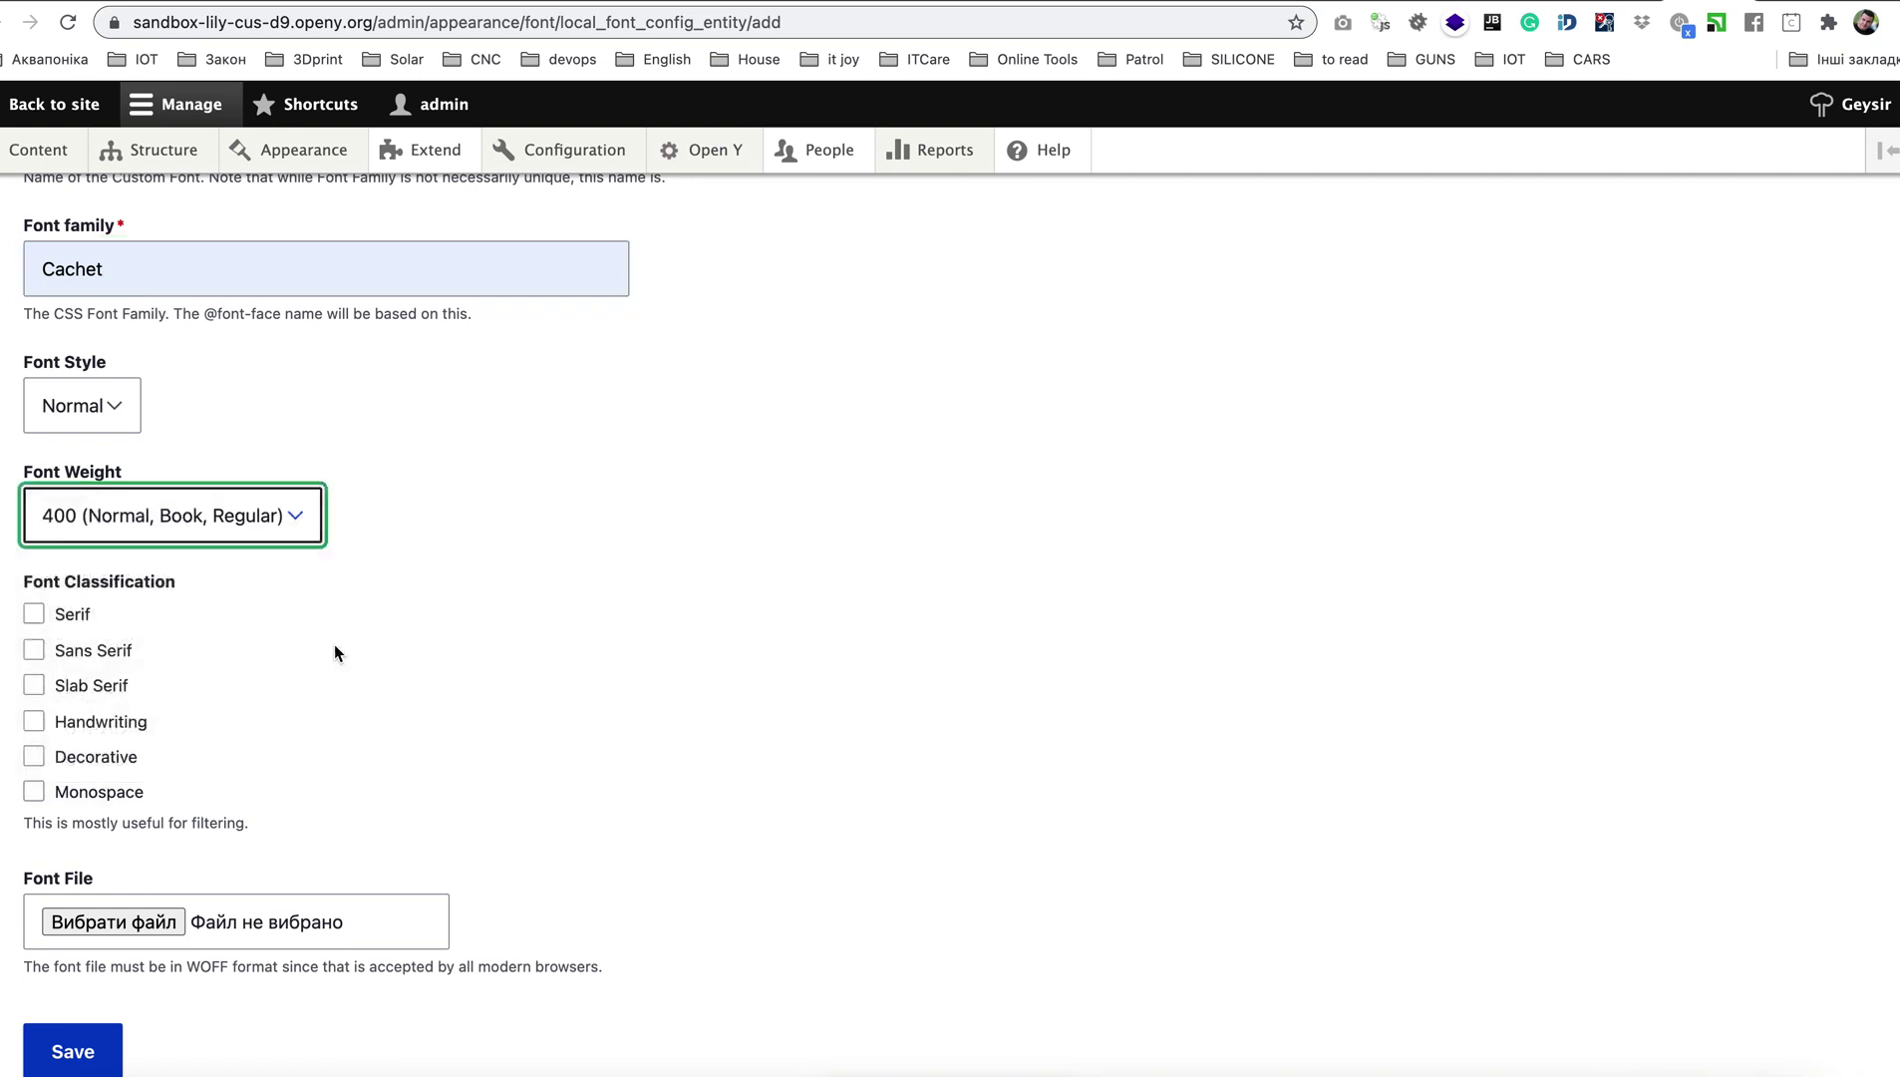
pyautogui.click(22, 615)
# - Upload CachetW05-Book.woff and save the Cachet Book font
pyautogui.click(113, 922)
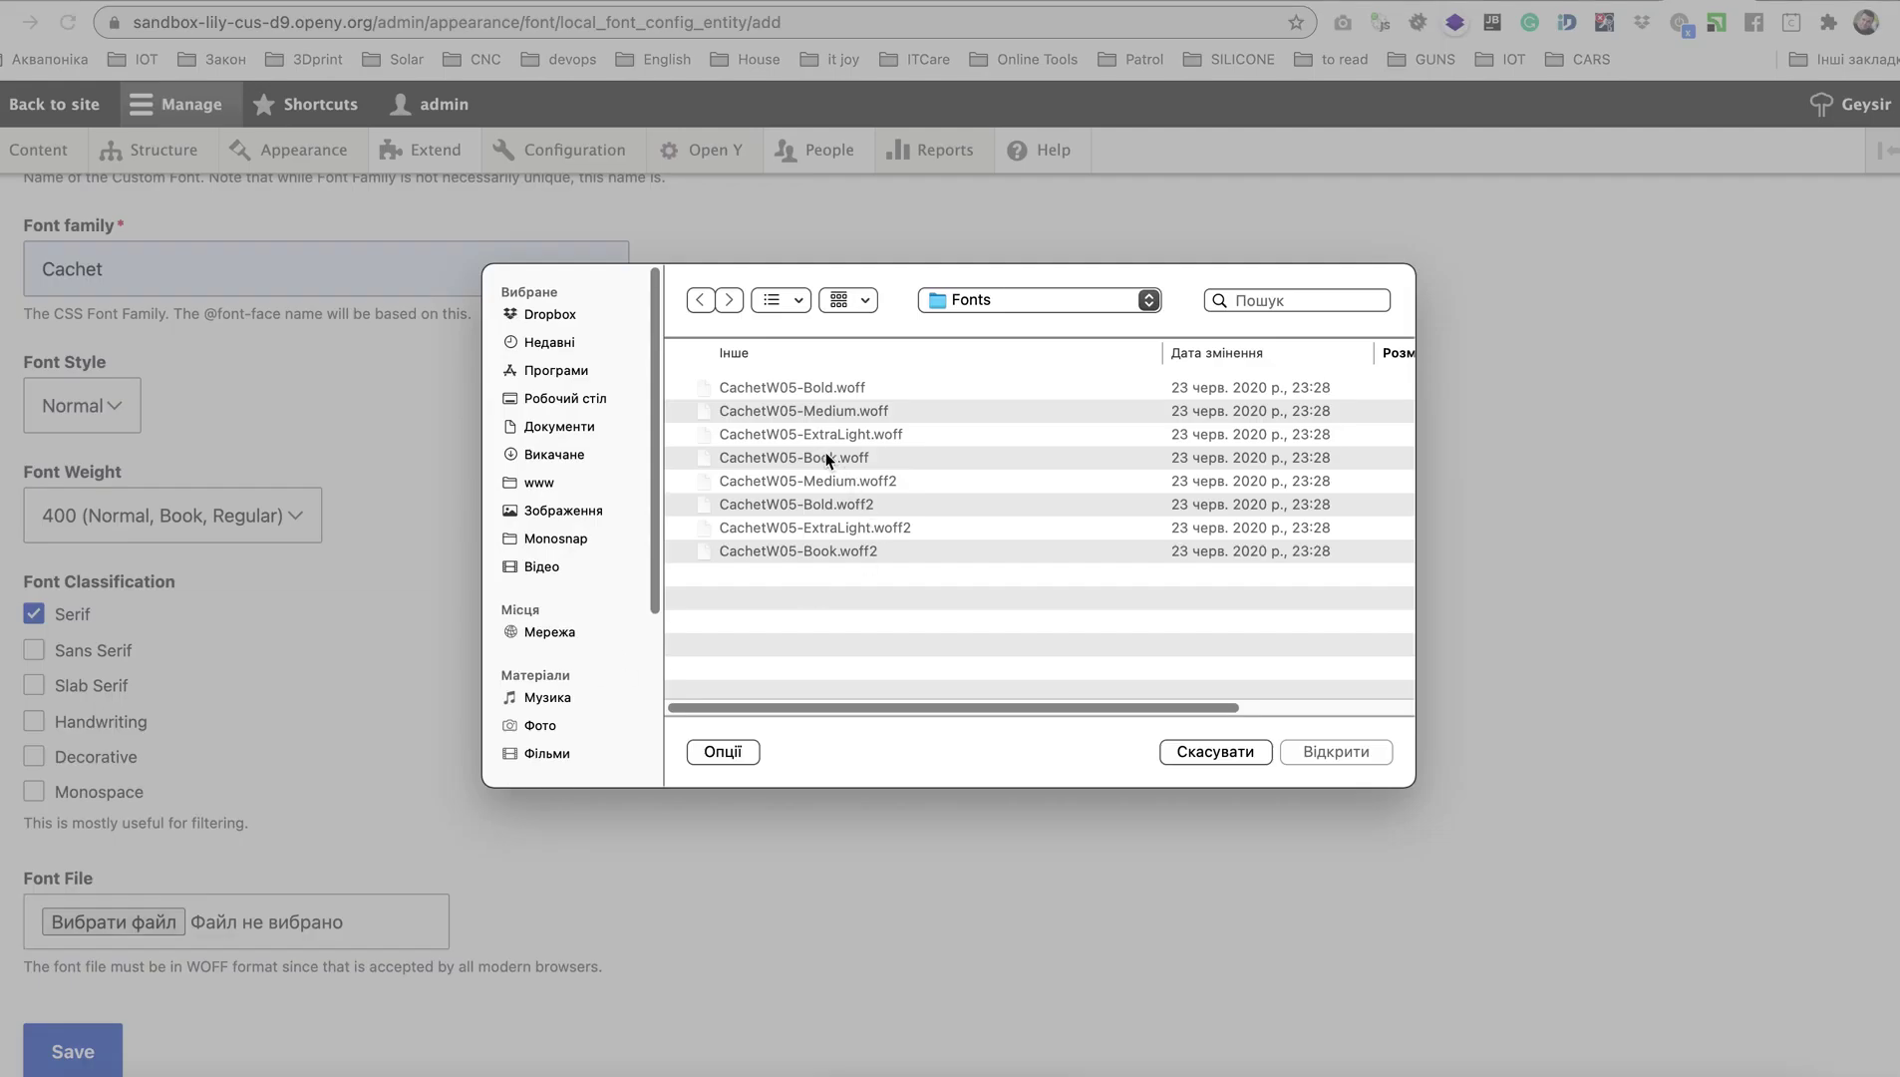
pyautogui.click(827, 457)
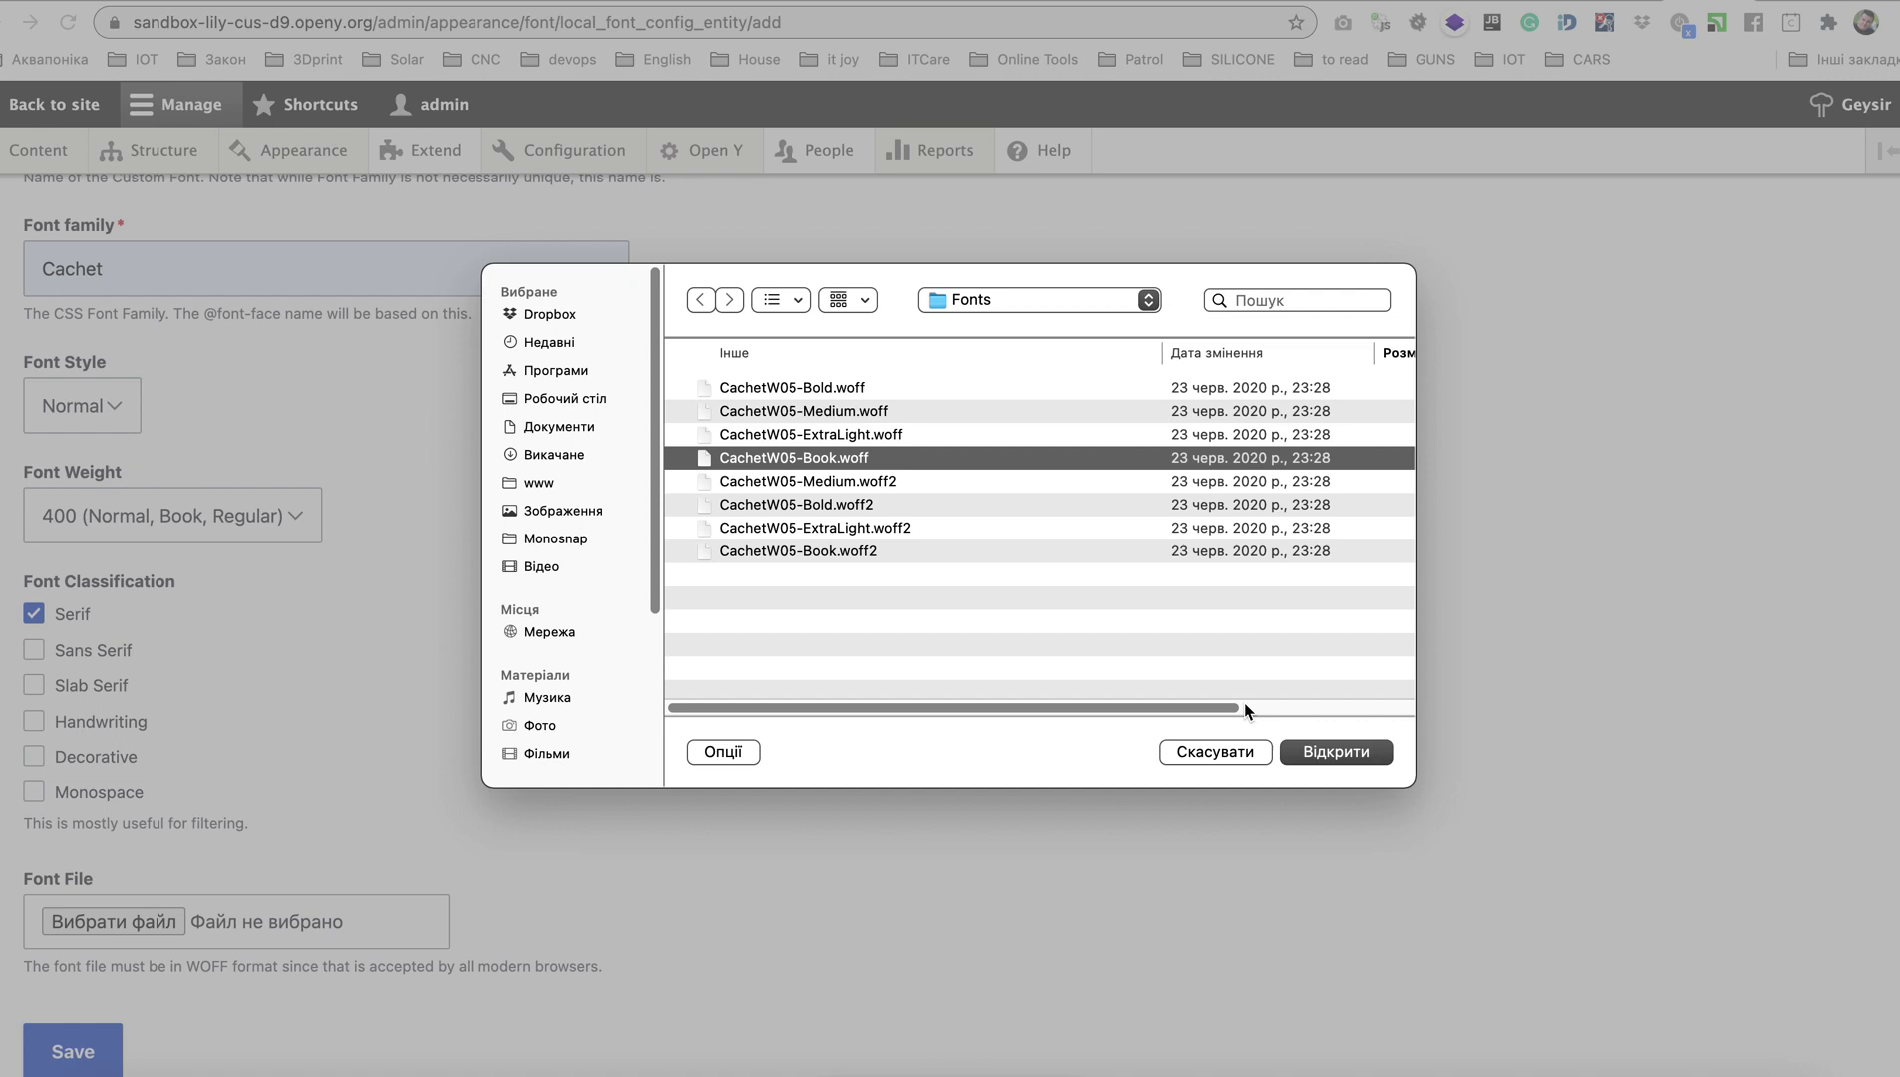
pyautogui.click(1336, 753)
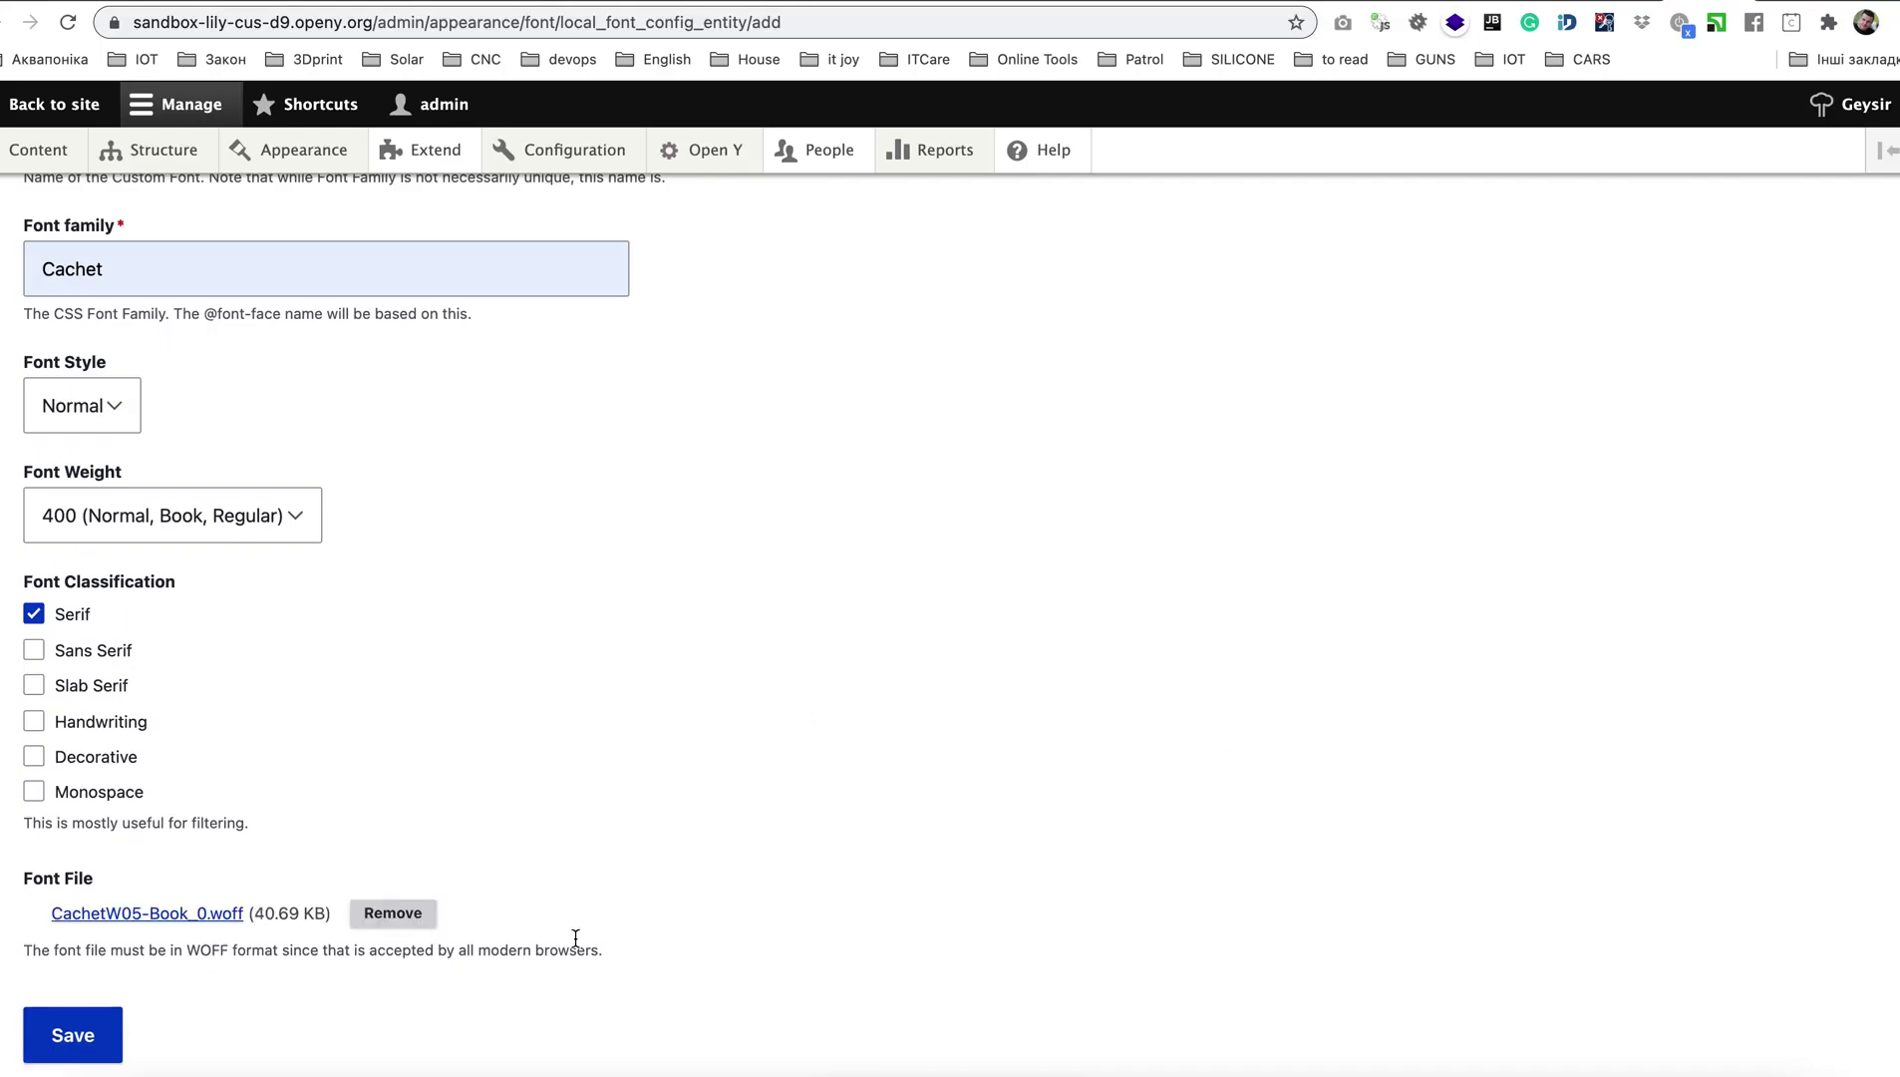
pyautogui.click(82, 1036)
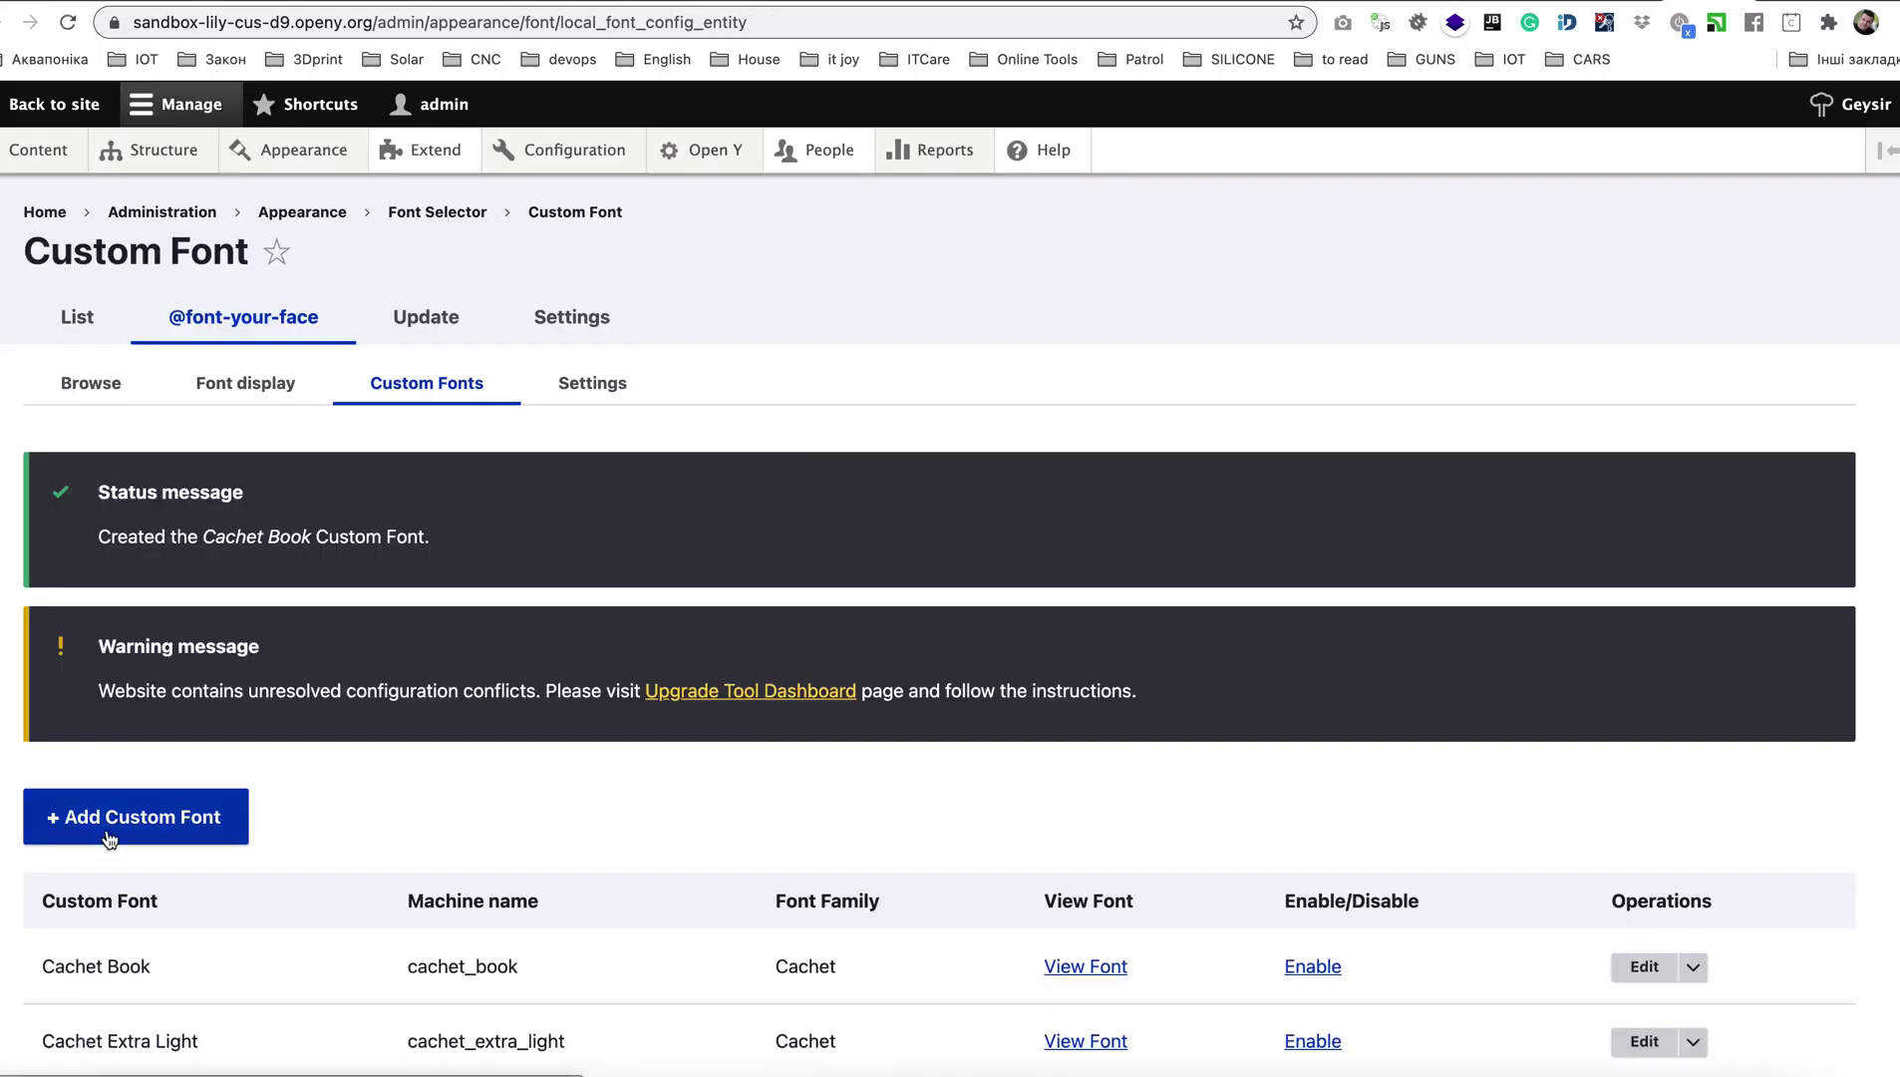
# - Create a custom font labelled Cachet Bold, family Cachet, weight 700 Bold, classified Serif
pyautogui.click(130, 817)
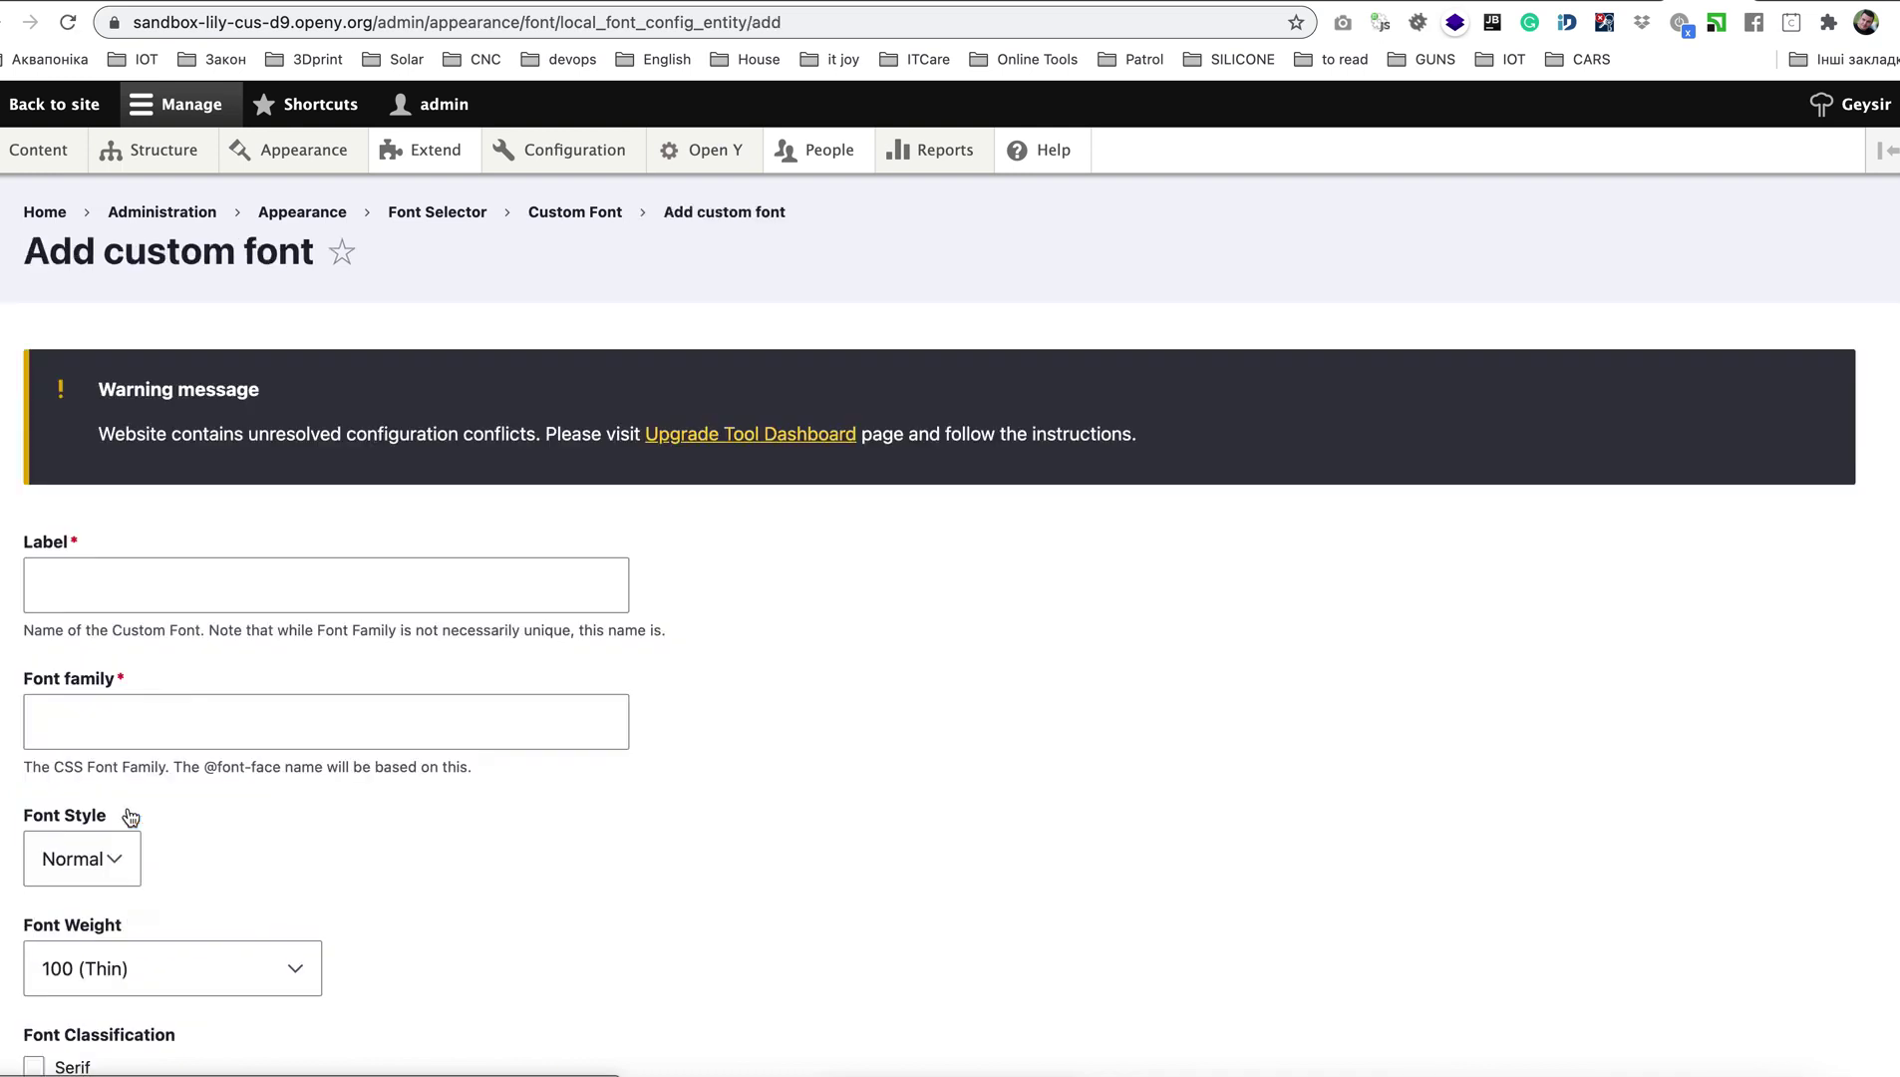
pyautogui.click(119, 596)
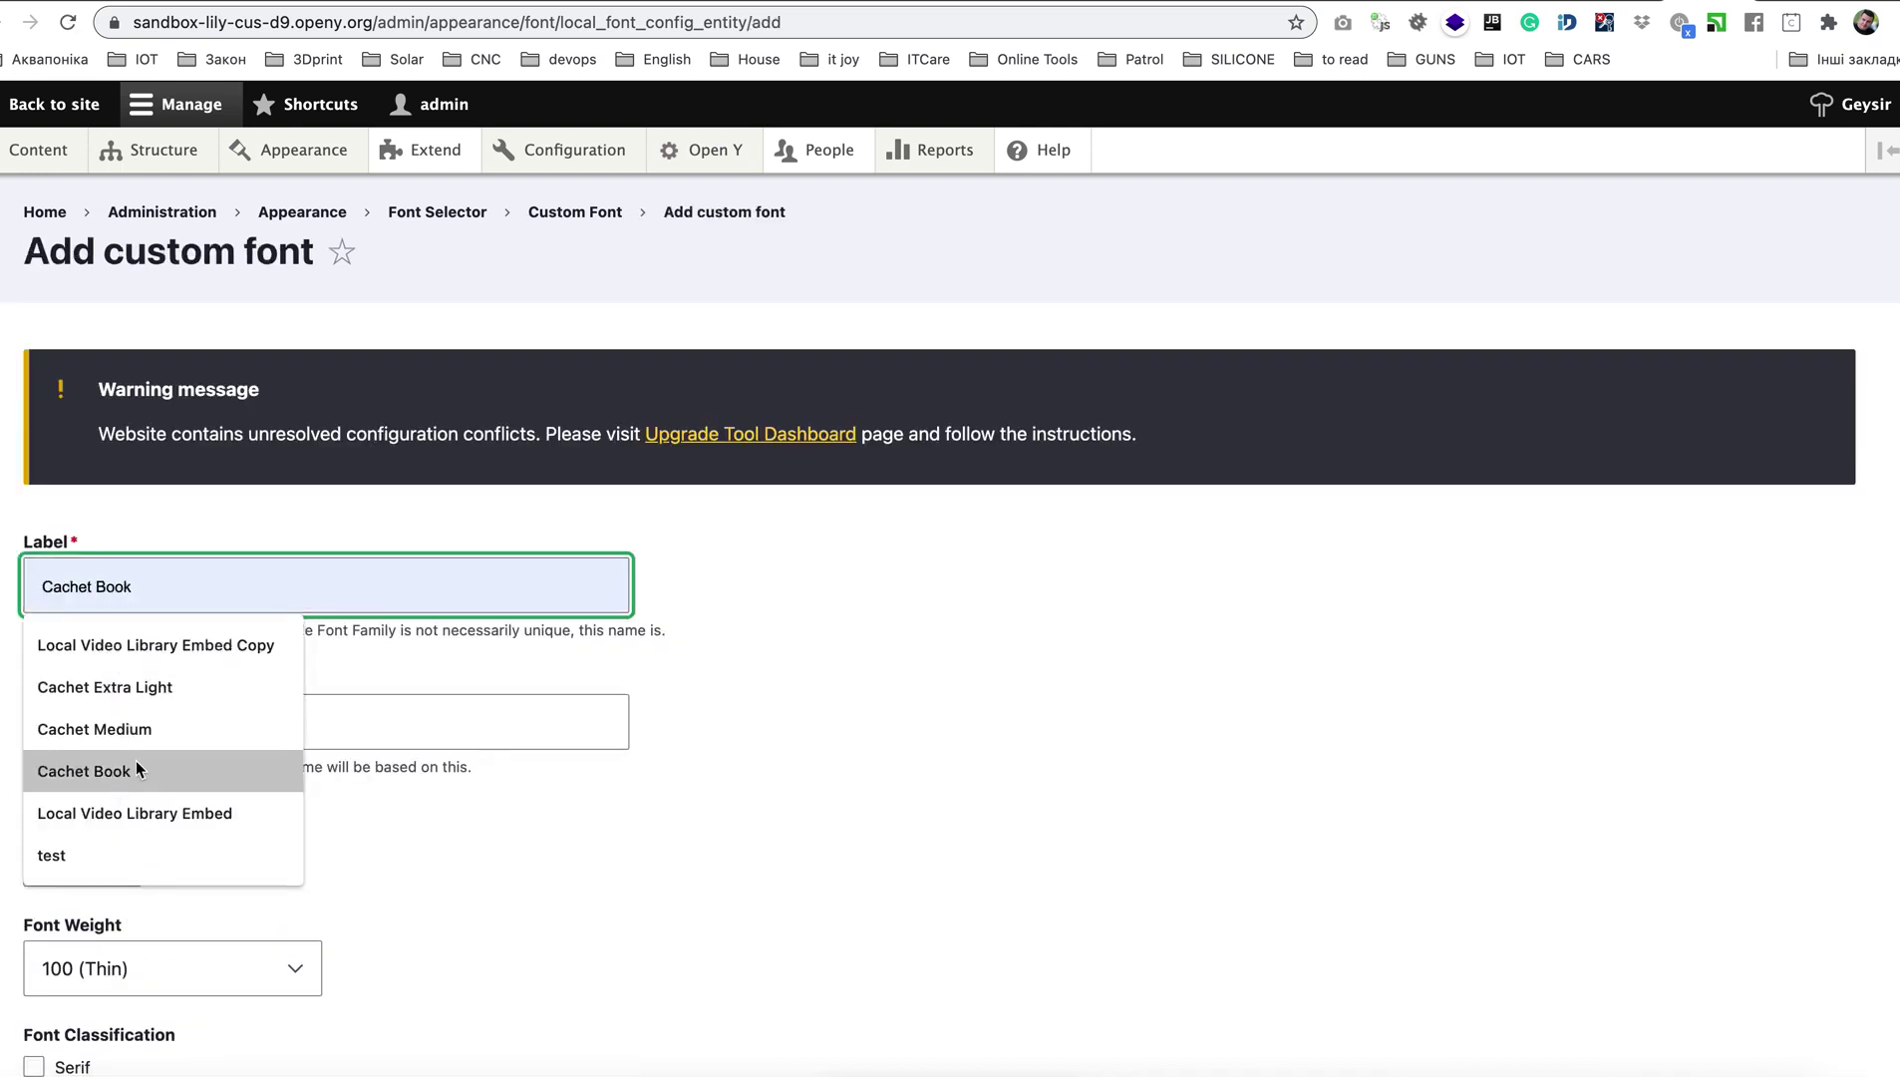
pyautogui.write('Ca')
pyautogui.press('Down')
pyautogui.press('Down')
pyautogui.press('Down')
pyautogui.press('Down')
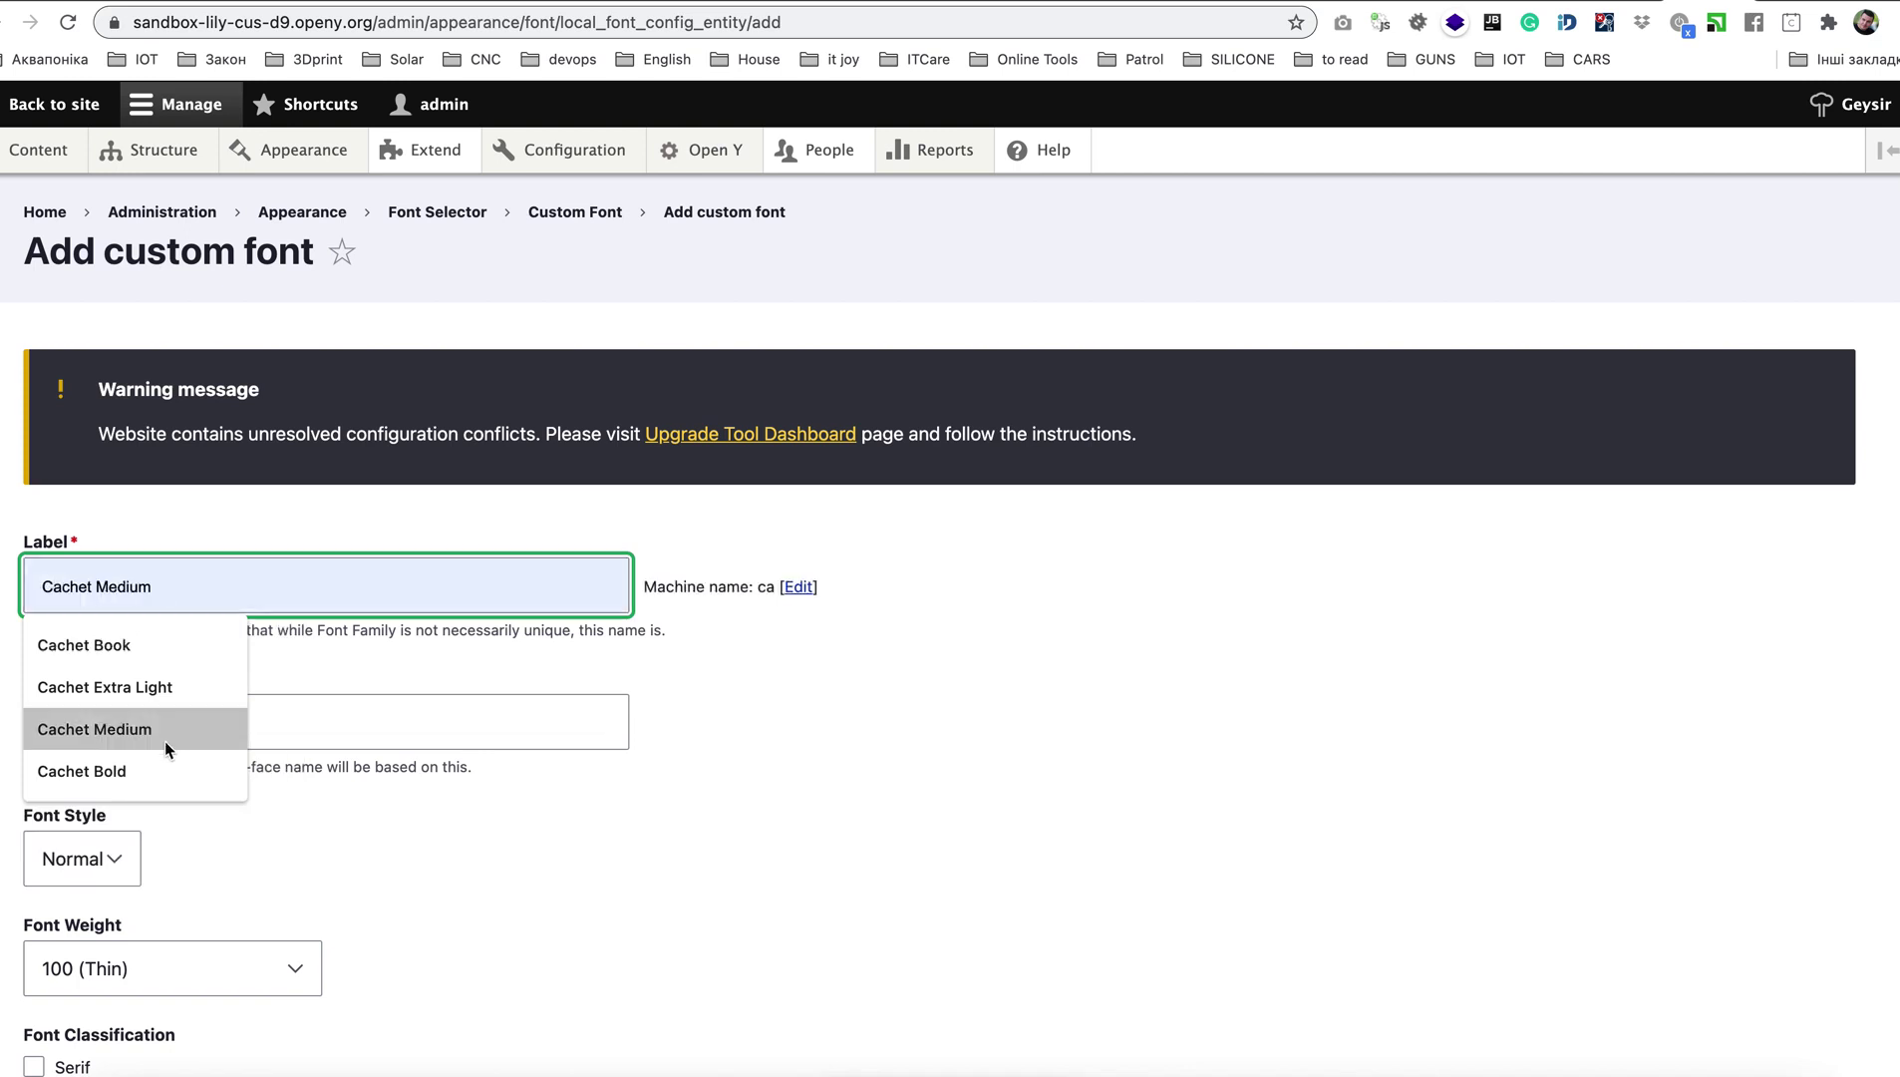
pyautogui.press('Return')
pyautogui.click(214, 736)
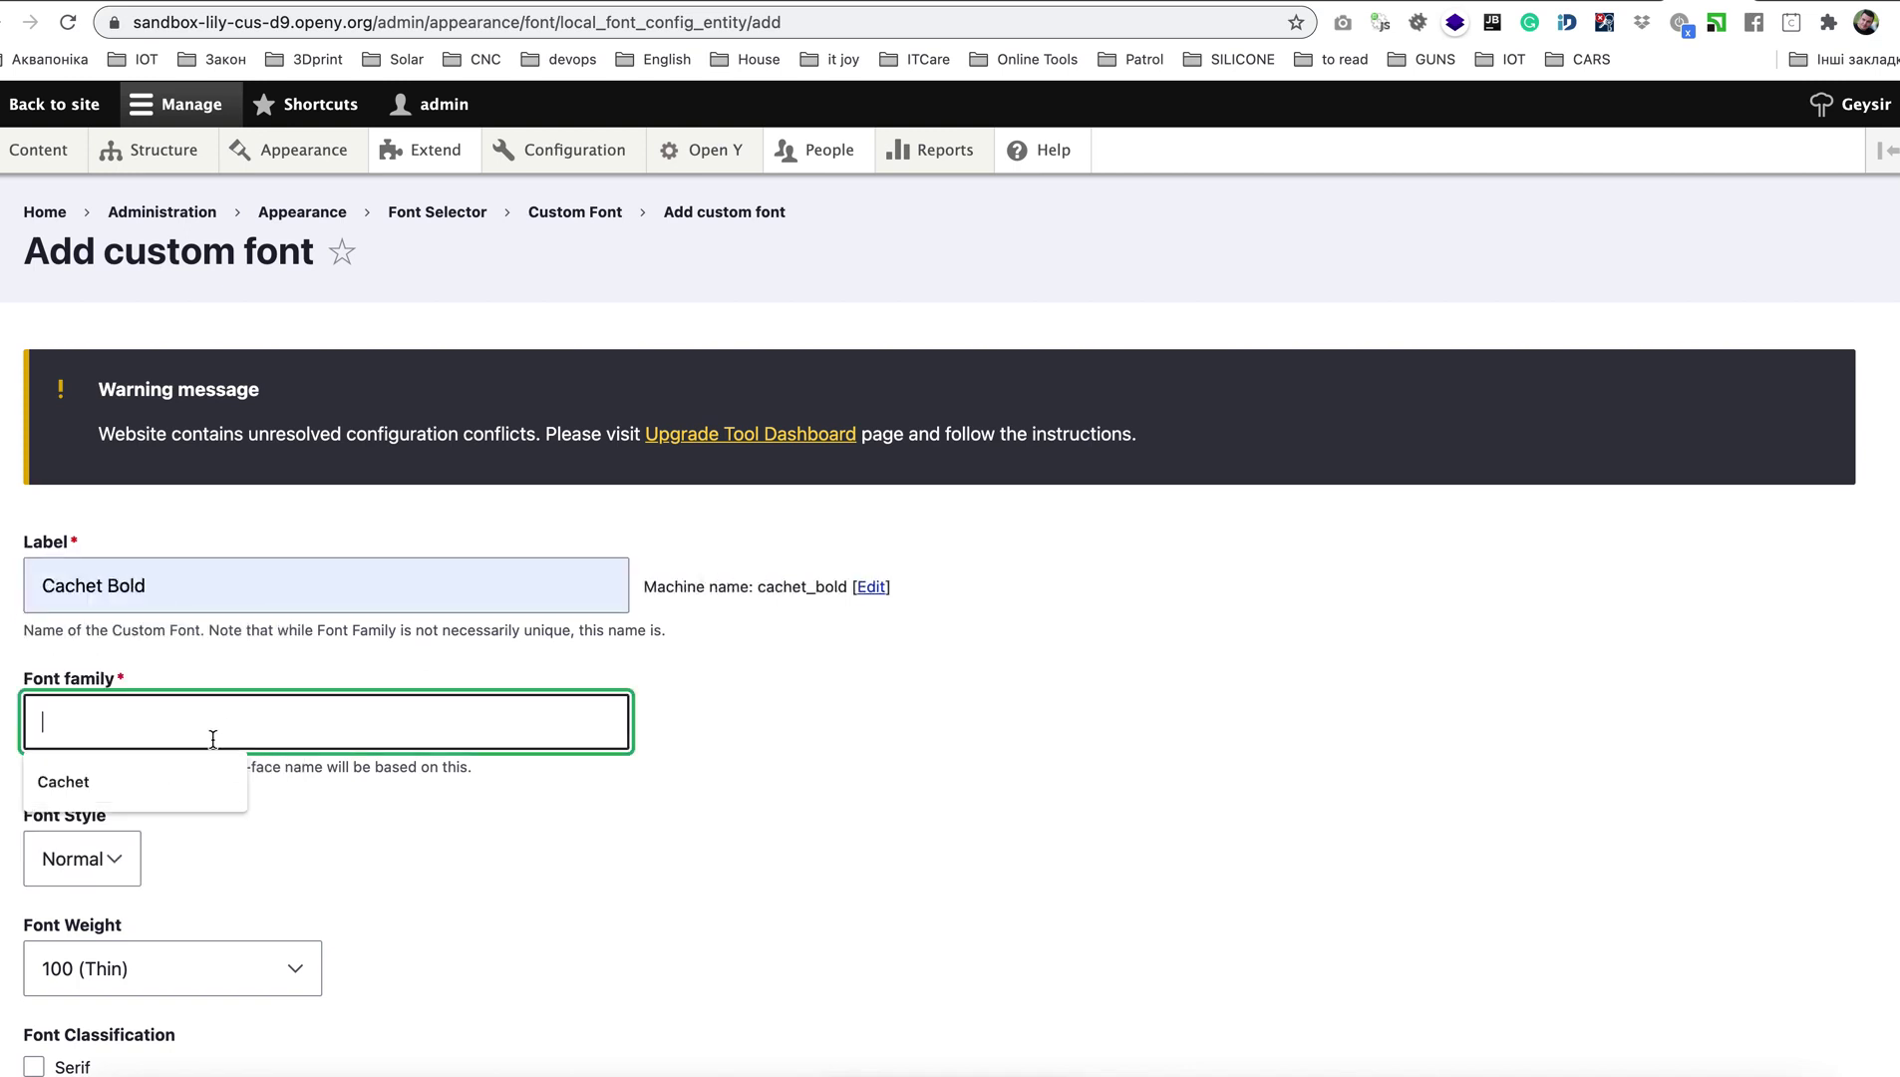
pyautogui.click(149, 782)
pyautogui.scroll(-2, 292, 857)
pyautogui.scroll(-2, 292, 857)
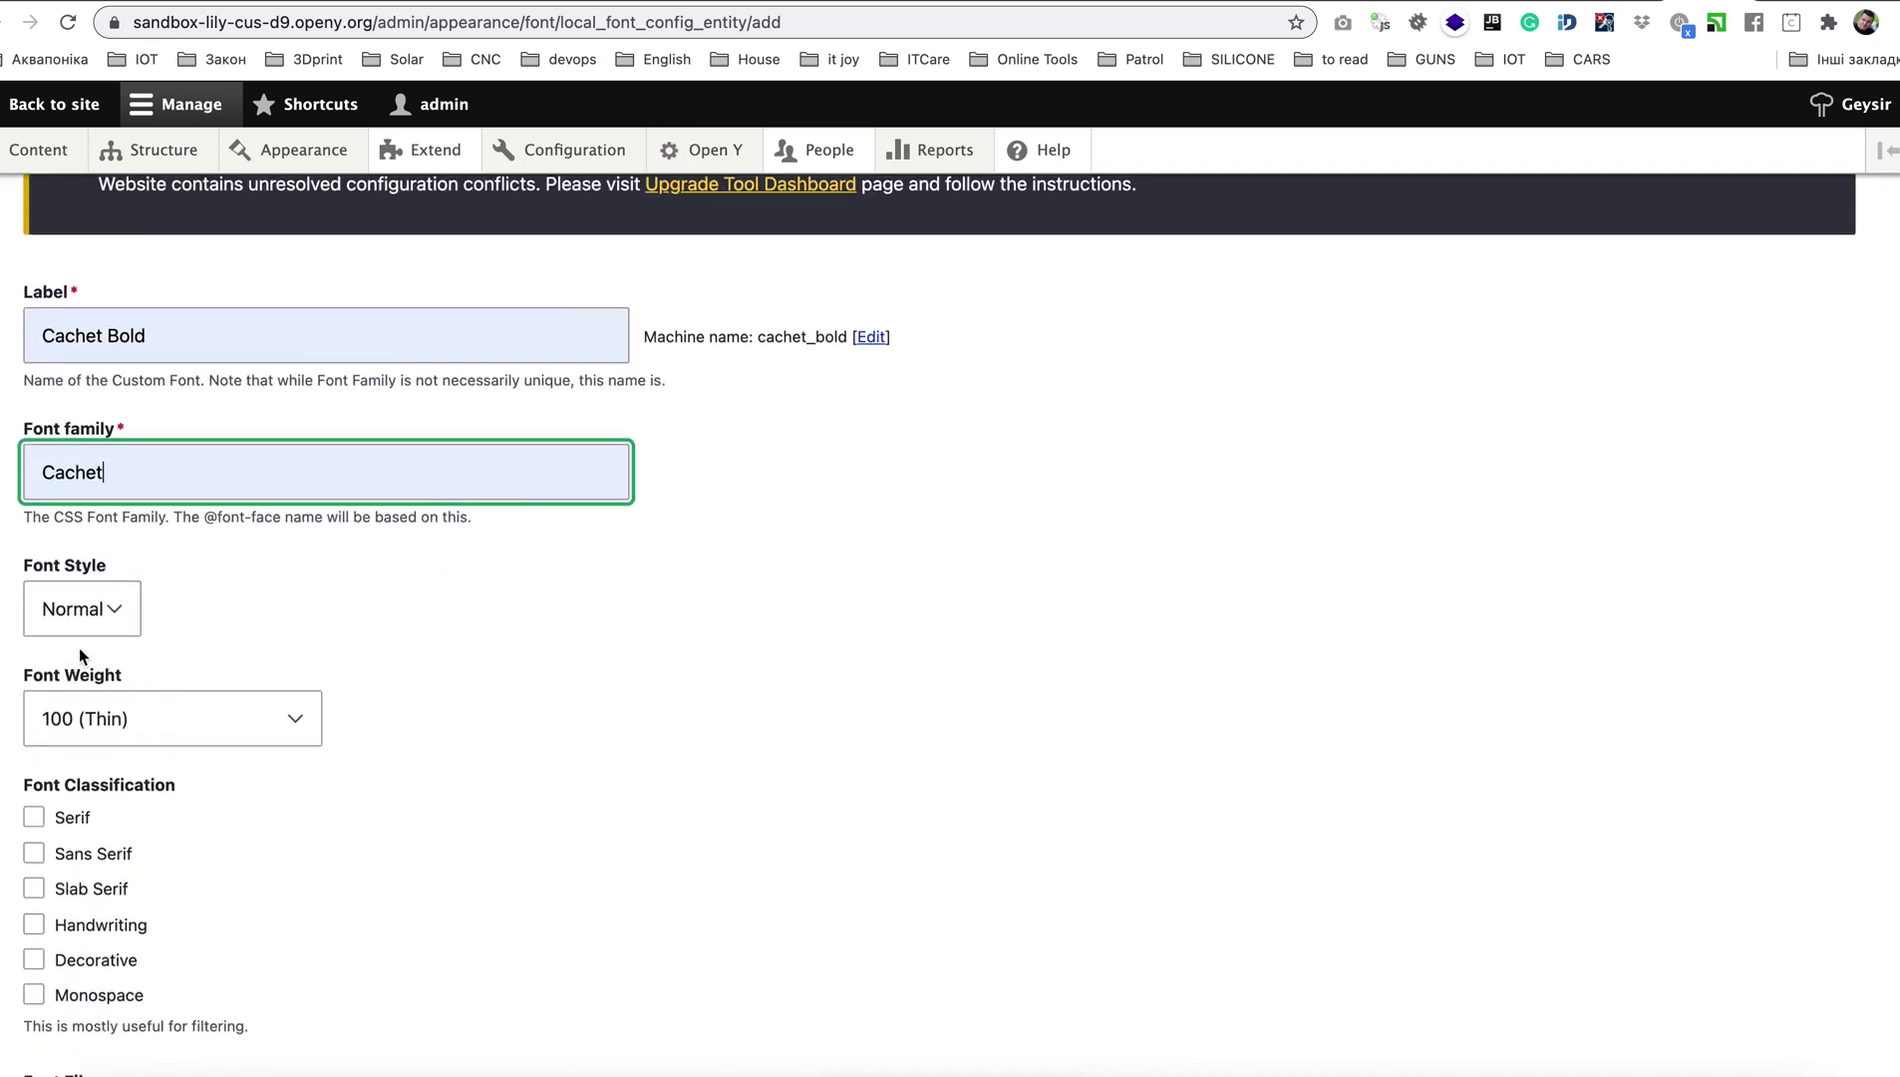
pyautogui.click(145, 719)
pyautogui.click(137, 908)
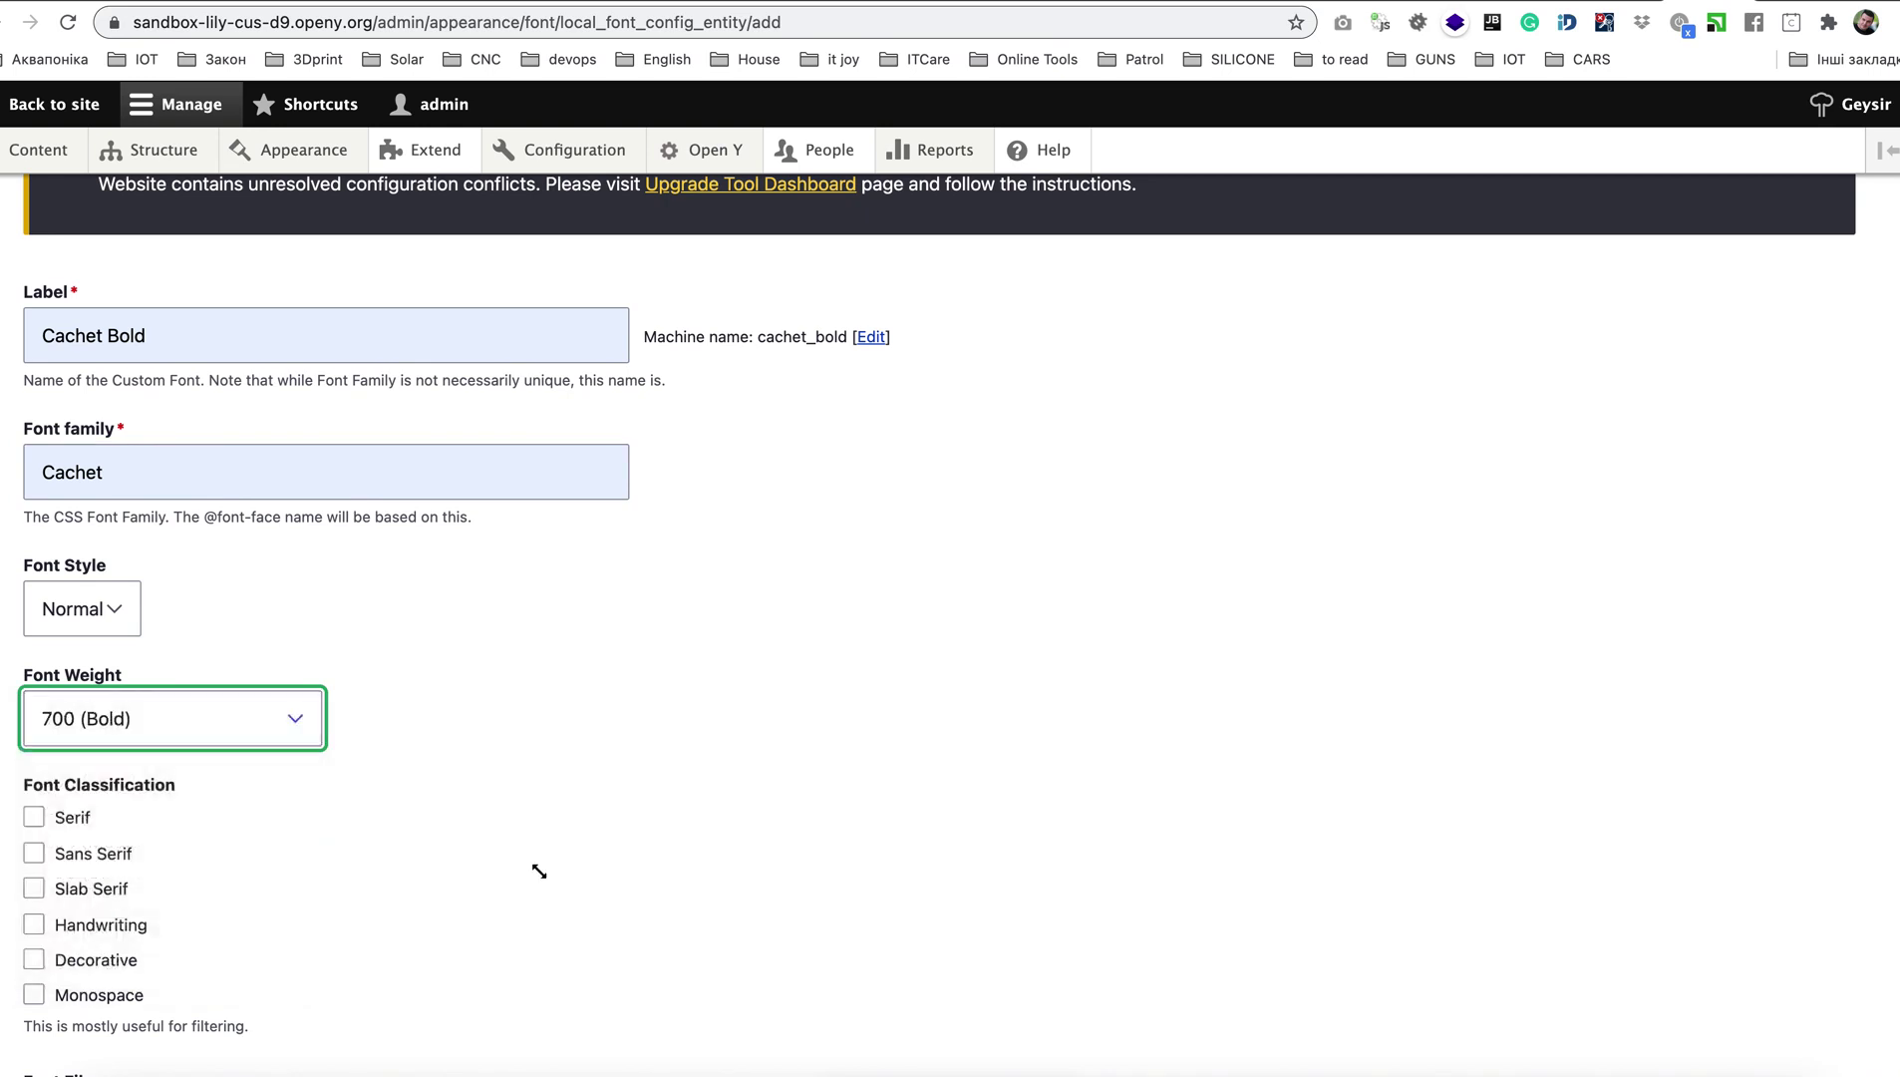
pyautogui.scroll(-3, 506, 855)
pyautogui.click(38, 643)
# - Upload CachetW05-Bold.woff and save the Cachet Bold font
pyautogui.click(101, 955)
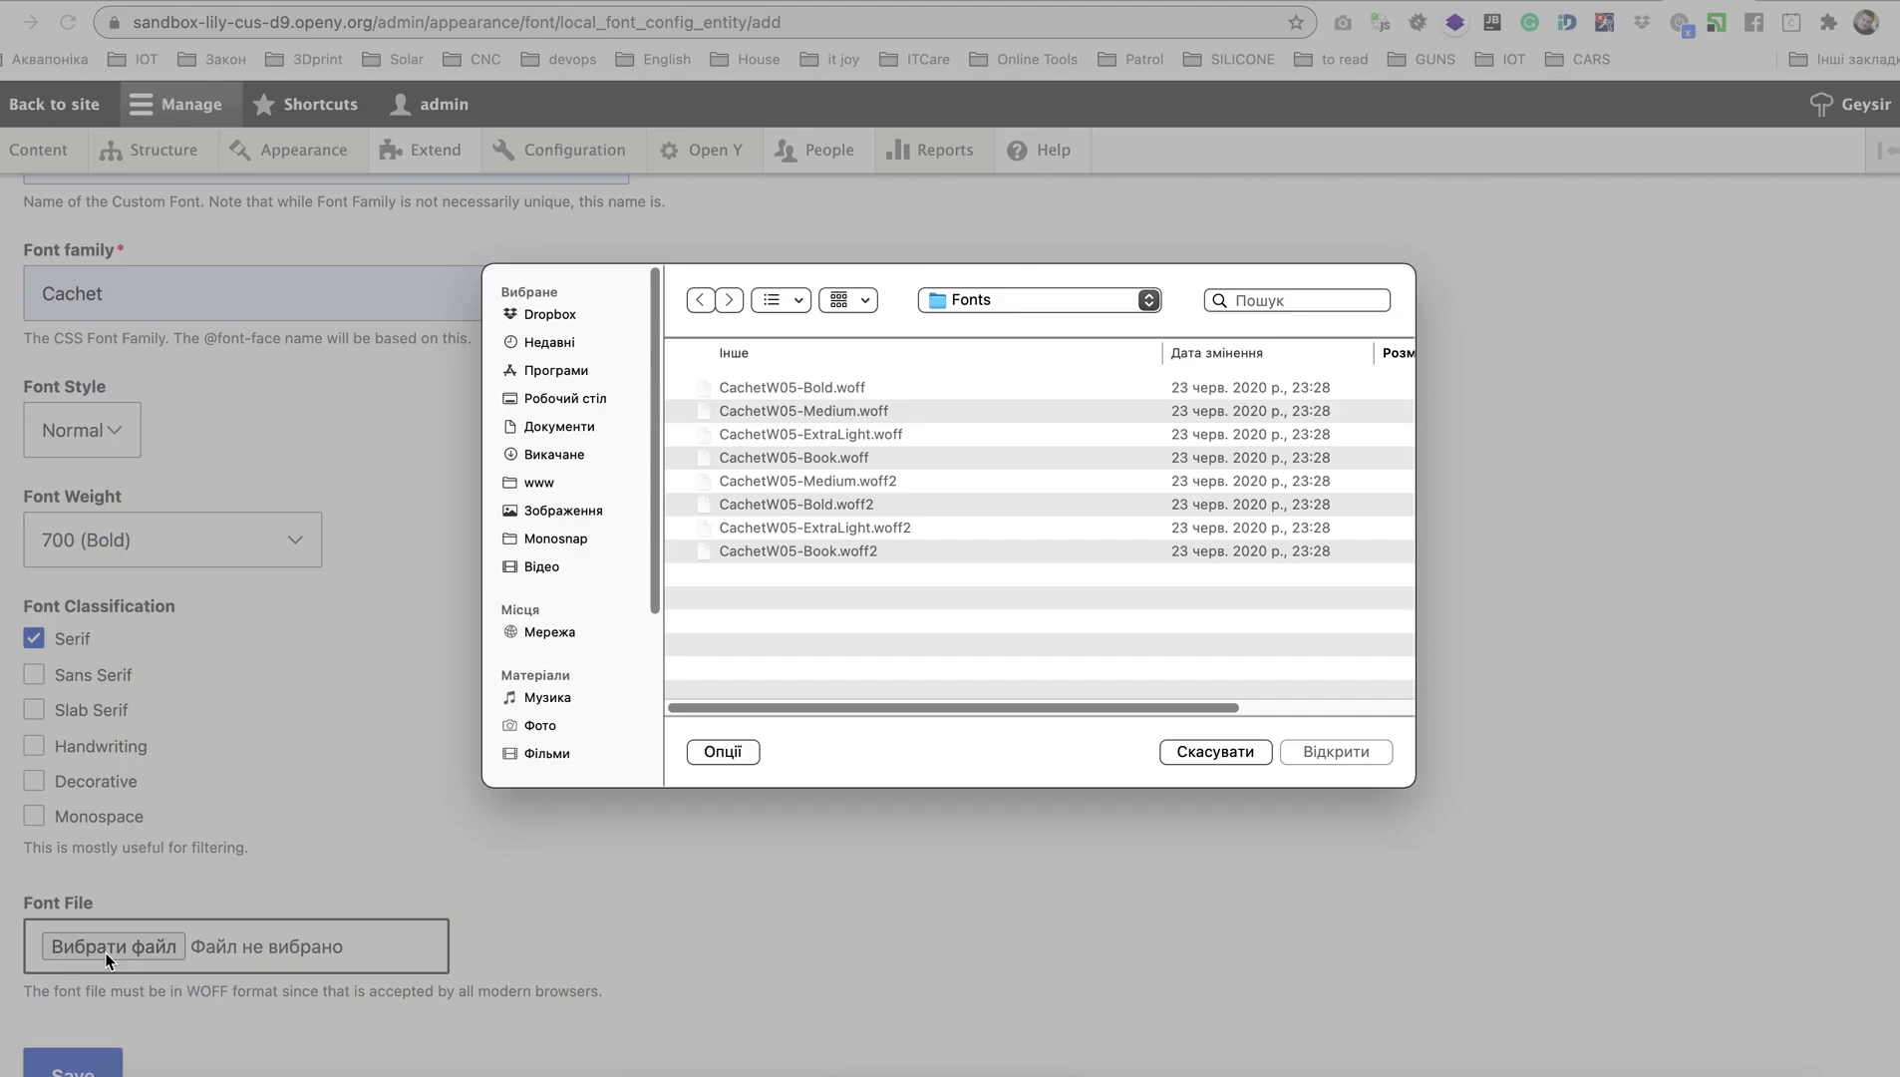
pyautogui.click(812, 386)
pyautogui.click(1308, 750)
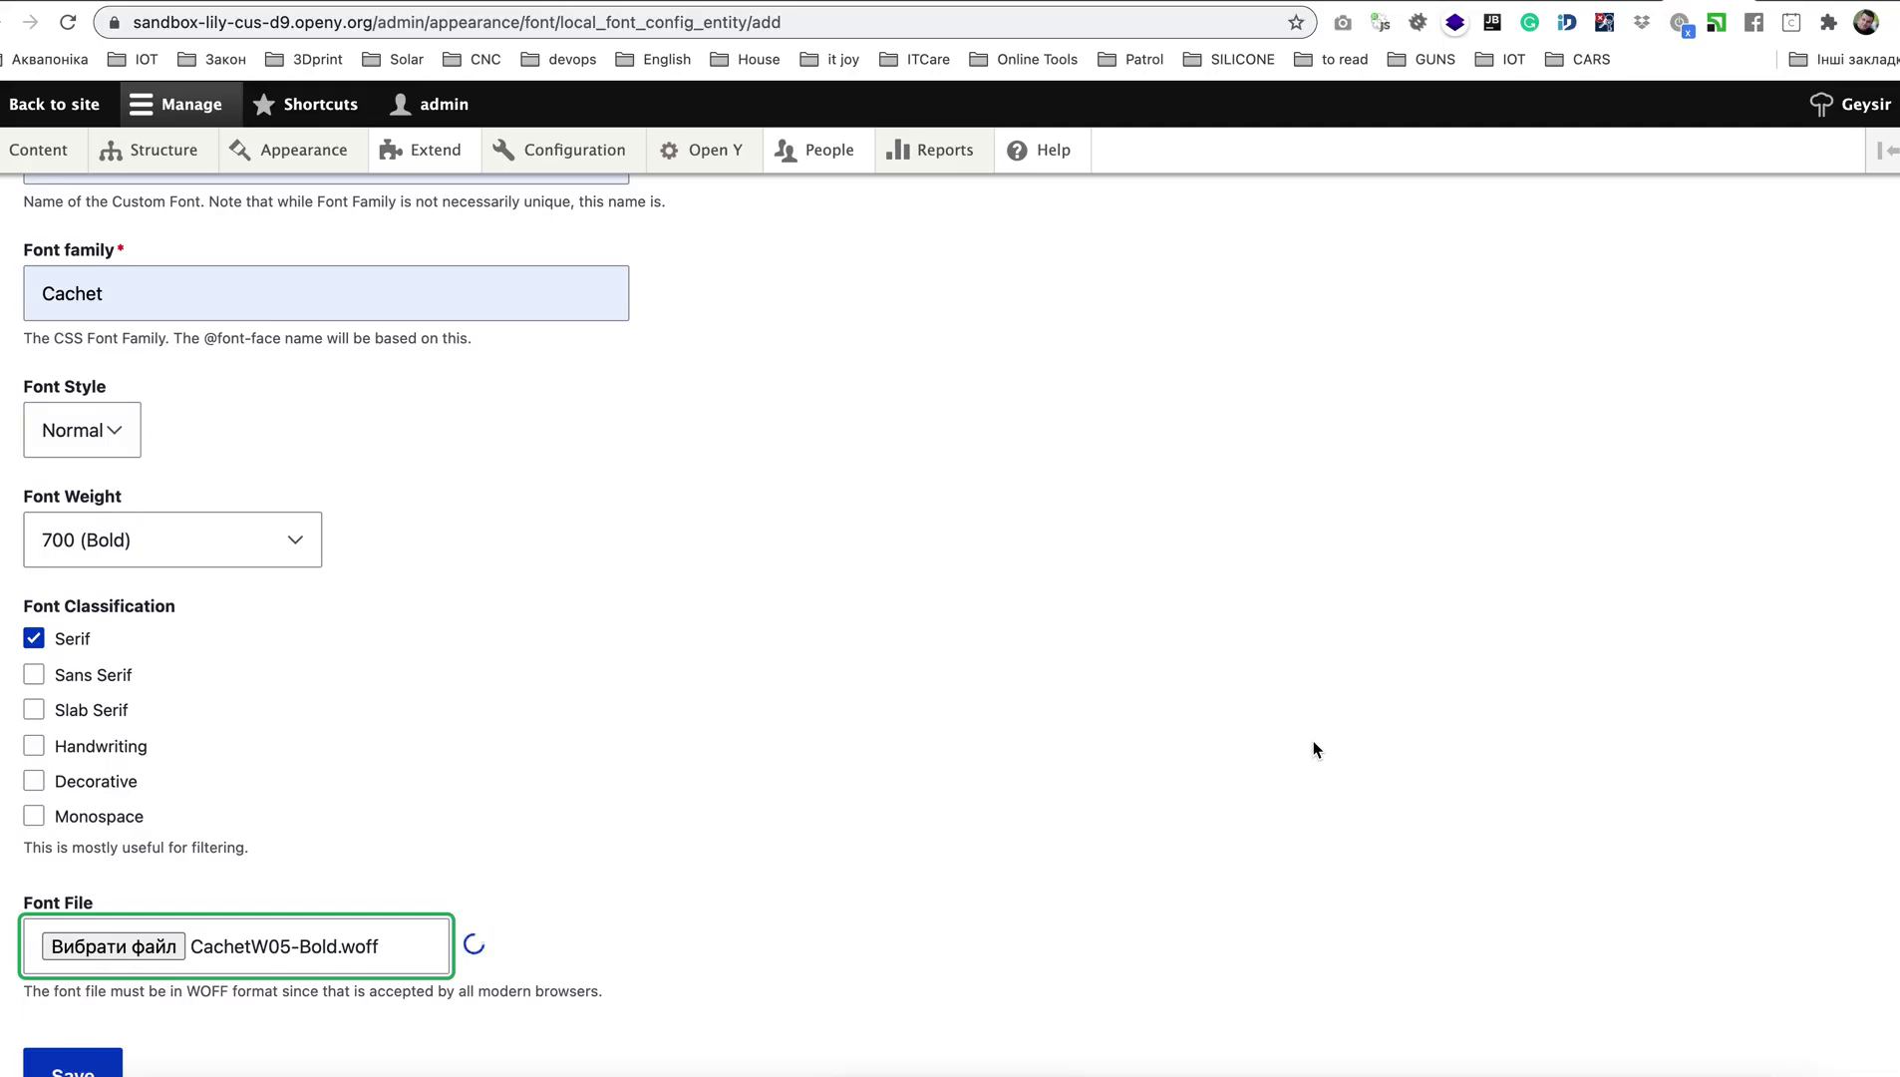
pyautogui.scroll(-2, 1177, 754)
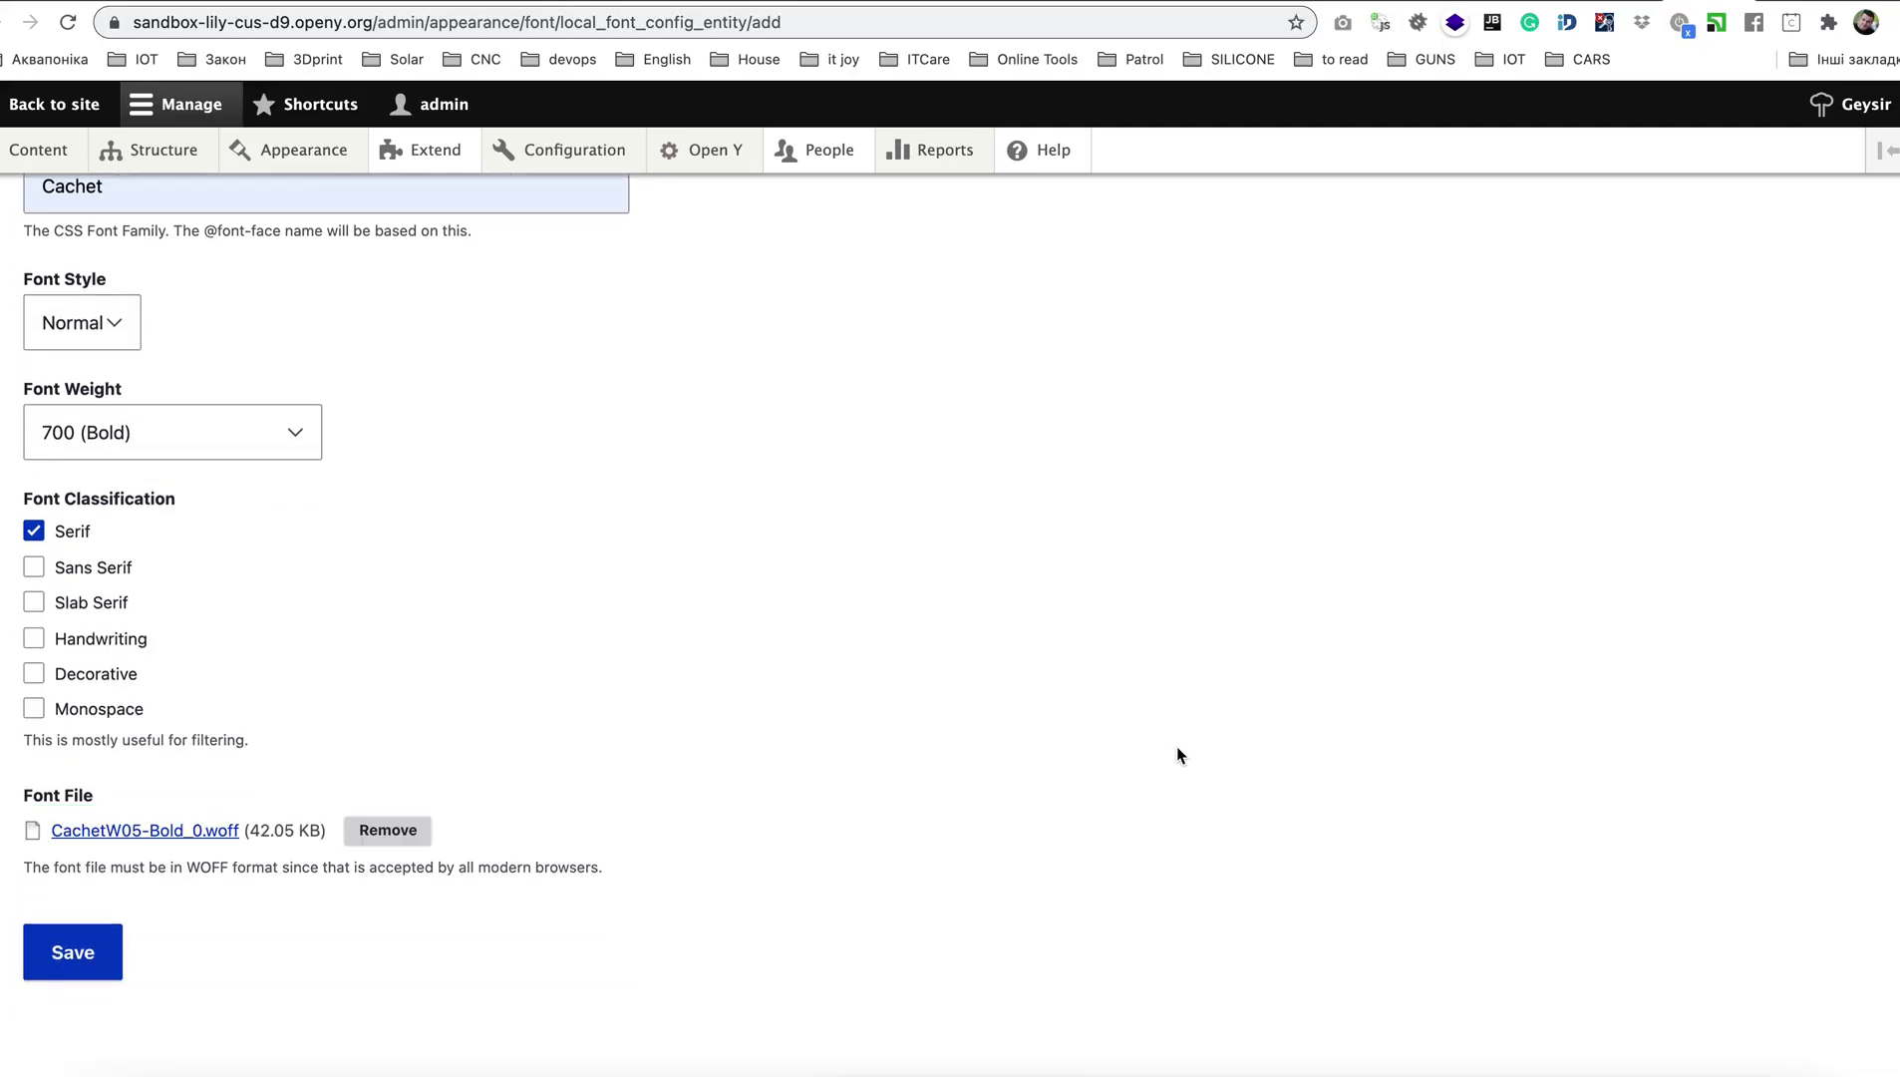
pyautogui.click(45, 959)
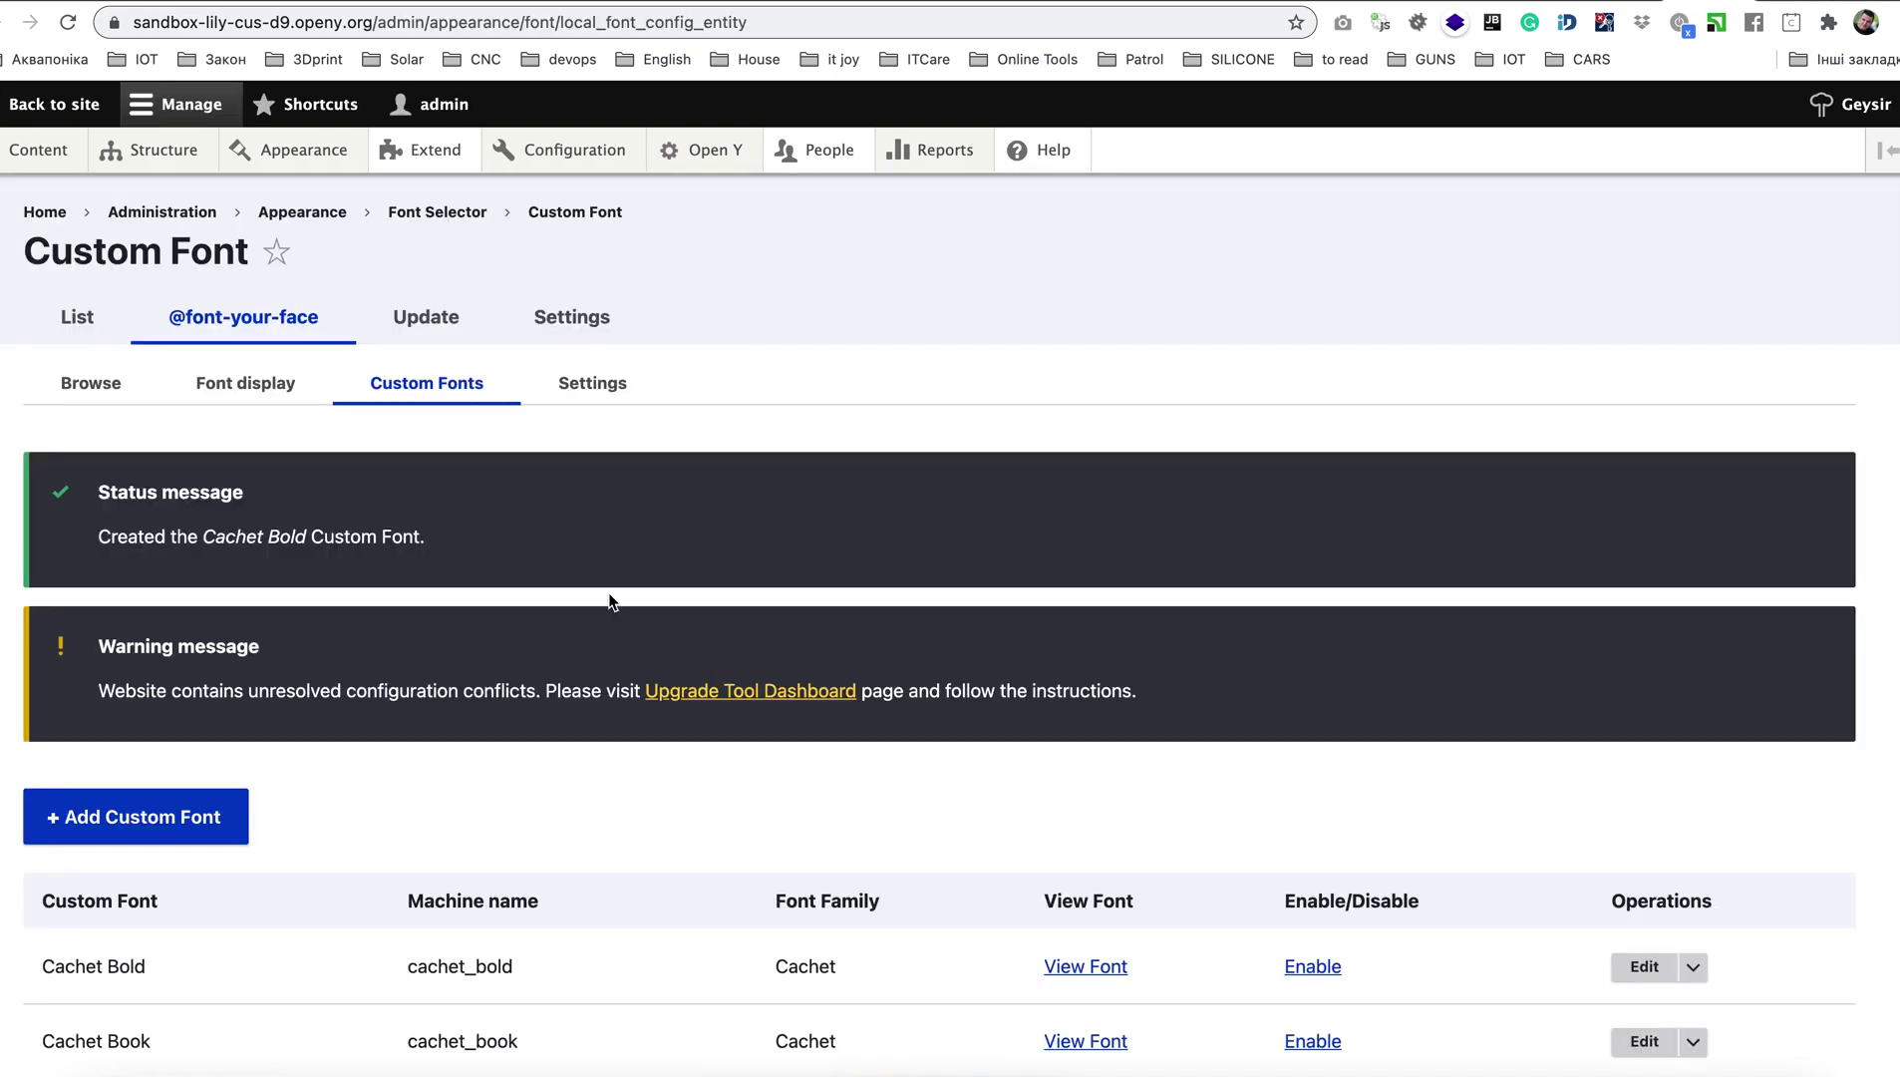
# - Enable Cachet Bold, Cachet Book, Cachet Extra Light and Cachet Medium in the Custom Fonts table
pyautogui.scroll(-4, 626, 686)
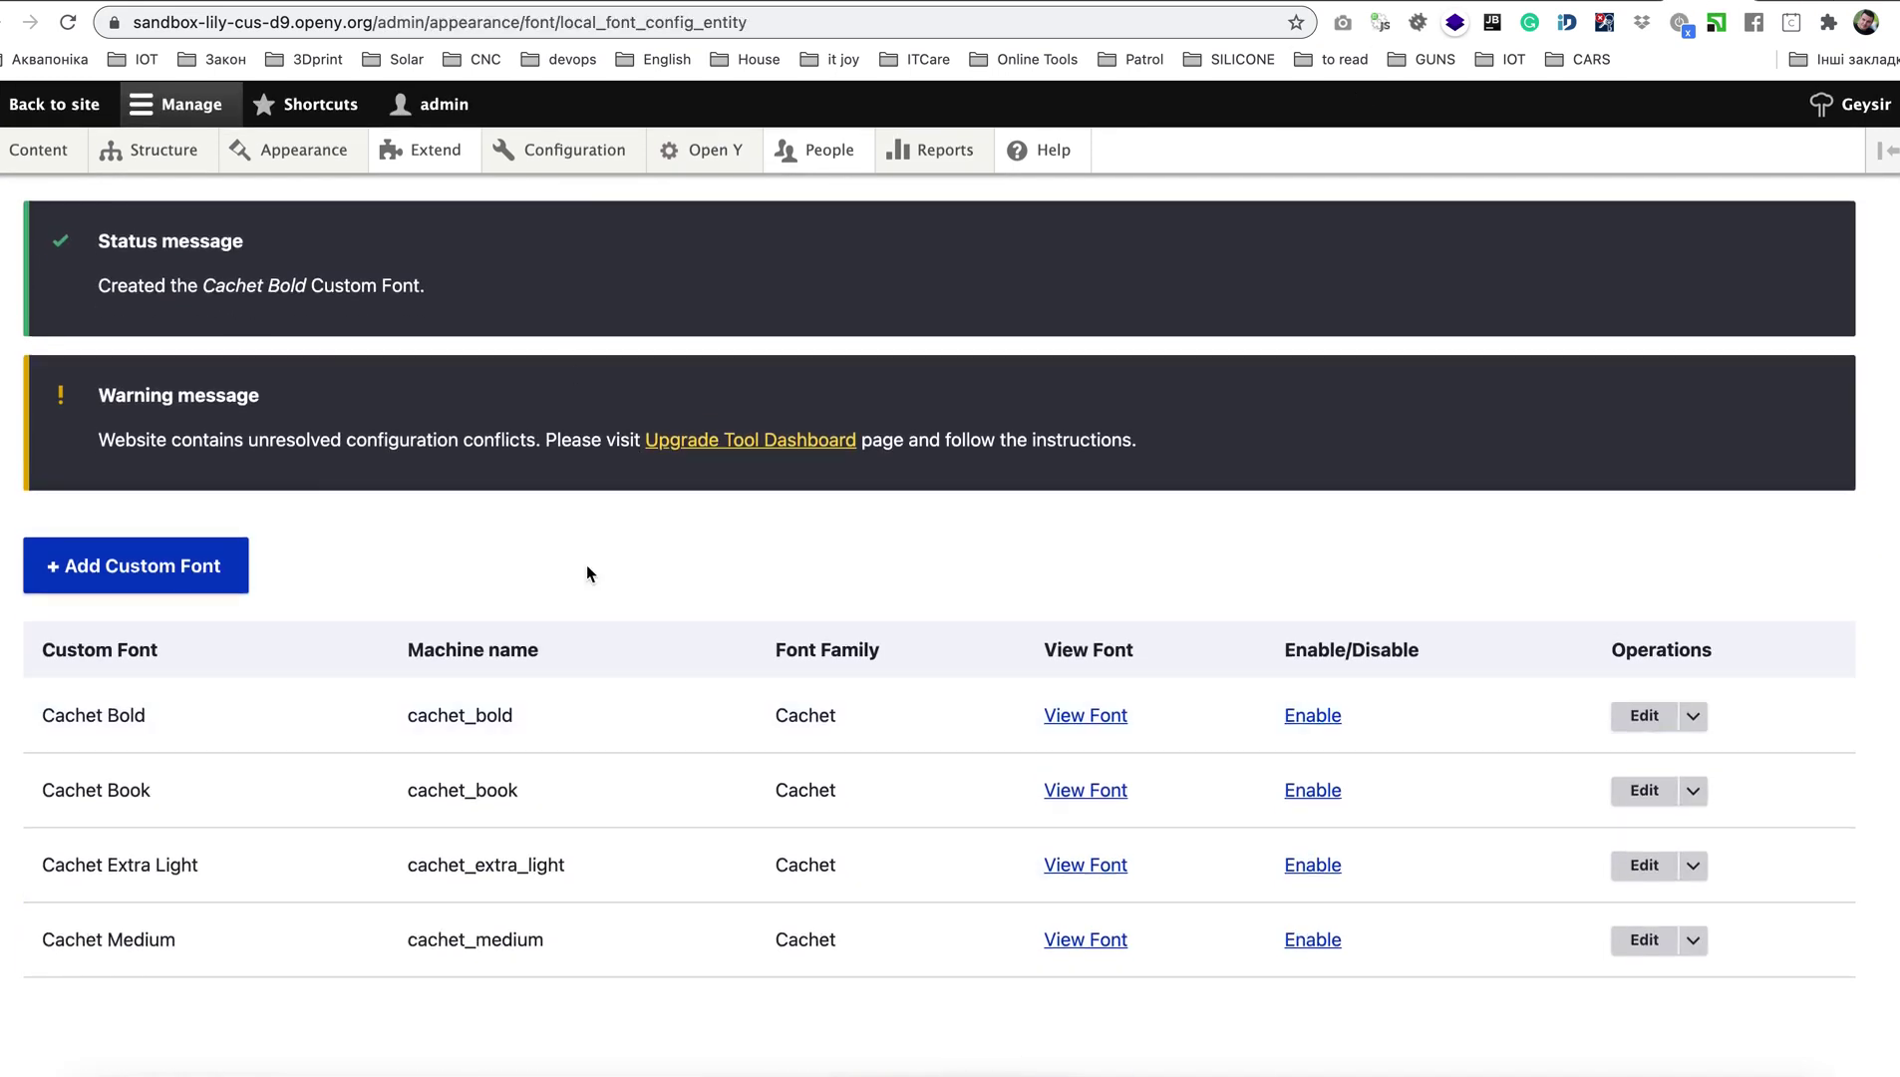
pyautogui.scroll(2, 615, 691)
pyautogui.scroll(-1, 615, 691)
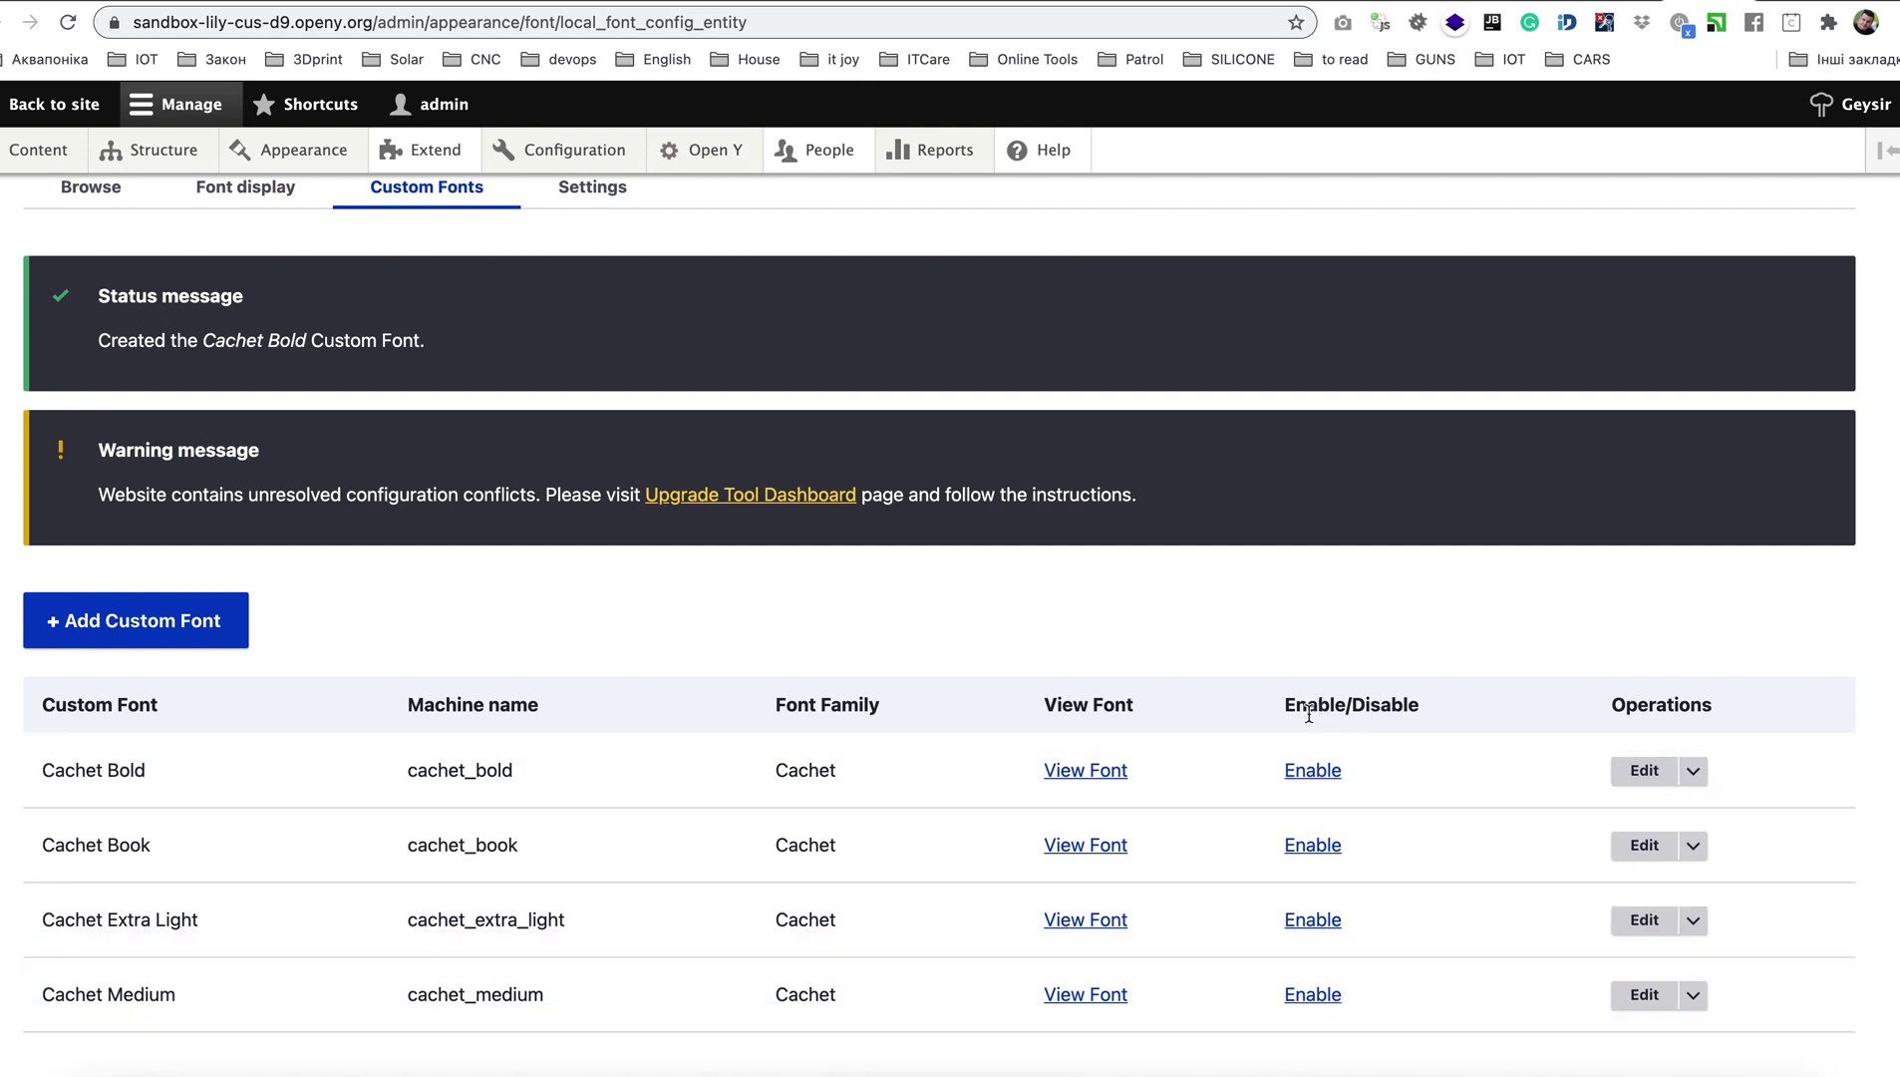
pyautogui.click(1324, 773)
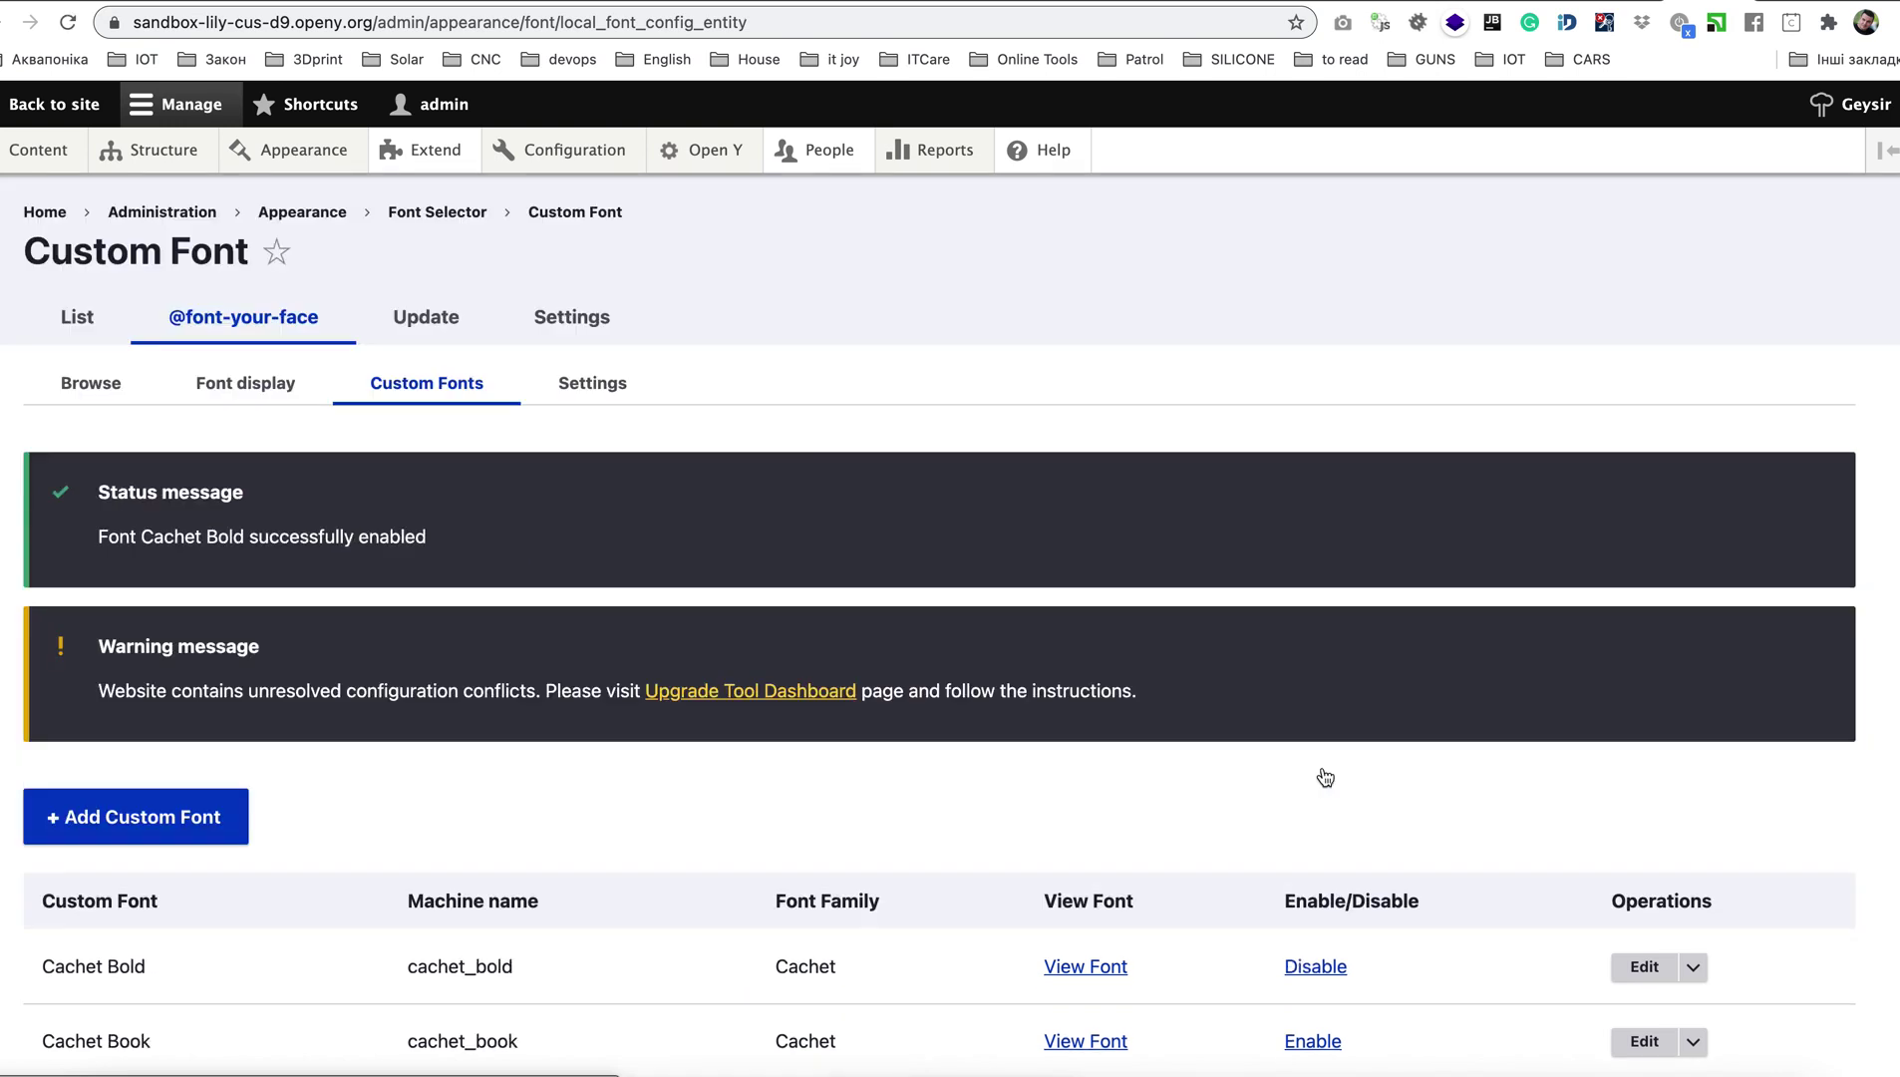
pyautogui.scroll(-4, 1336, 808)
pyautogui.click(1321, 791)
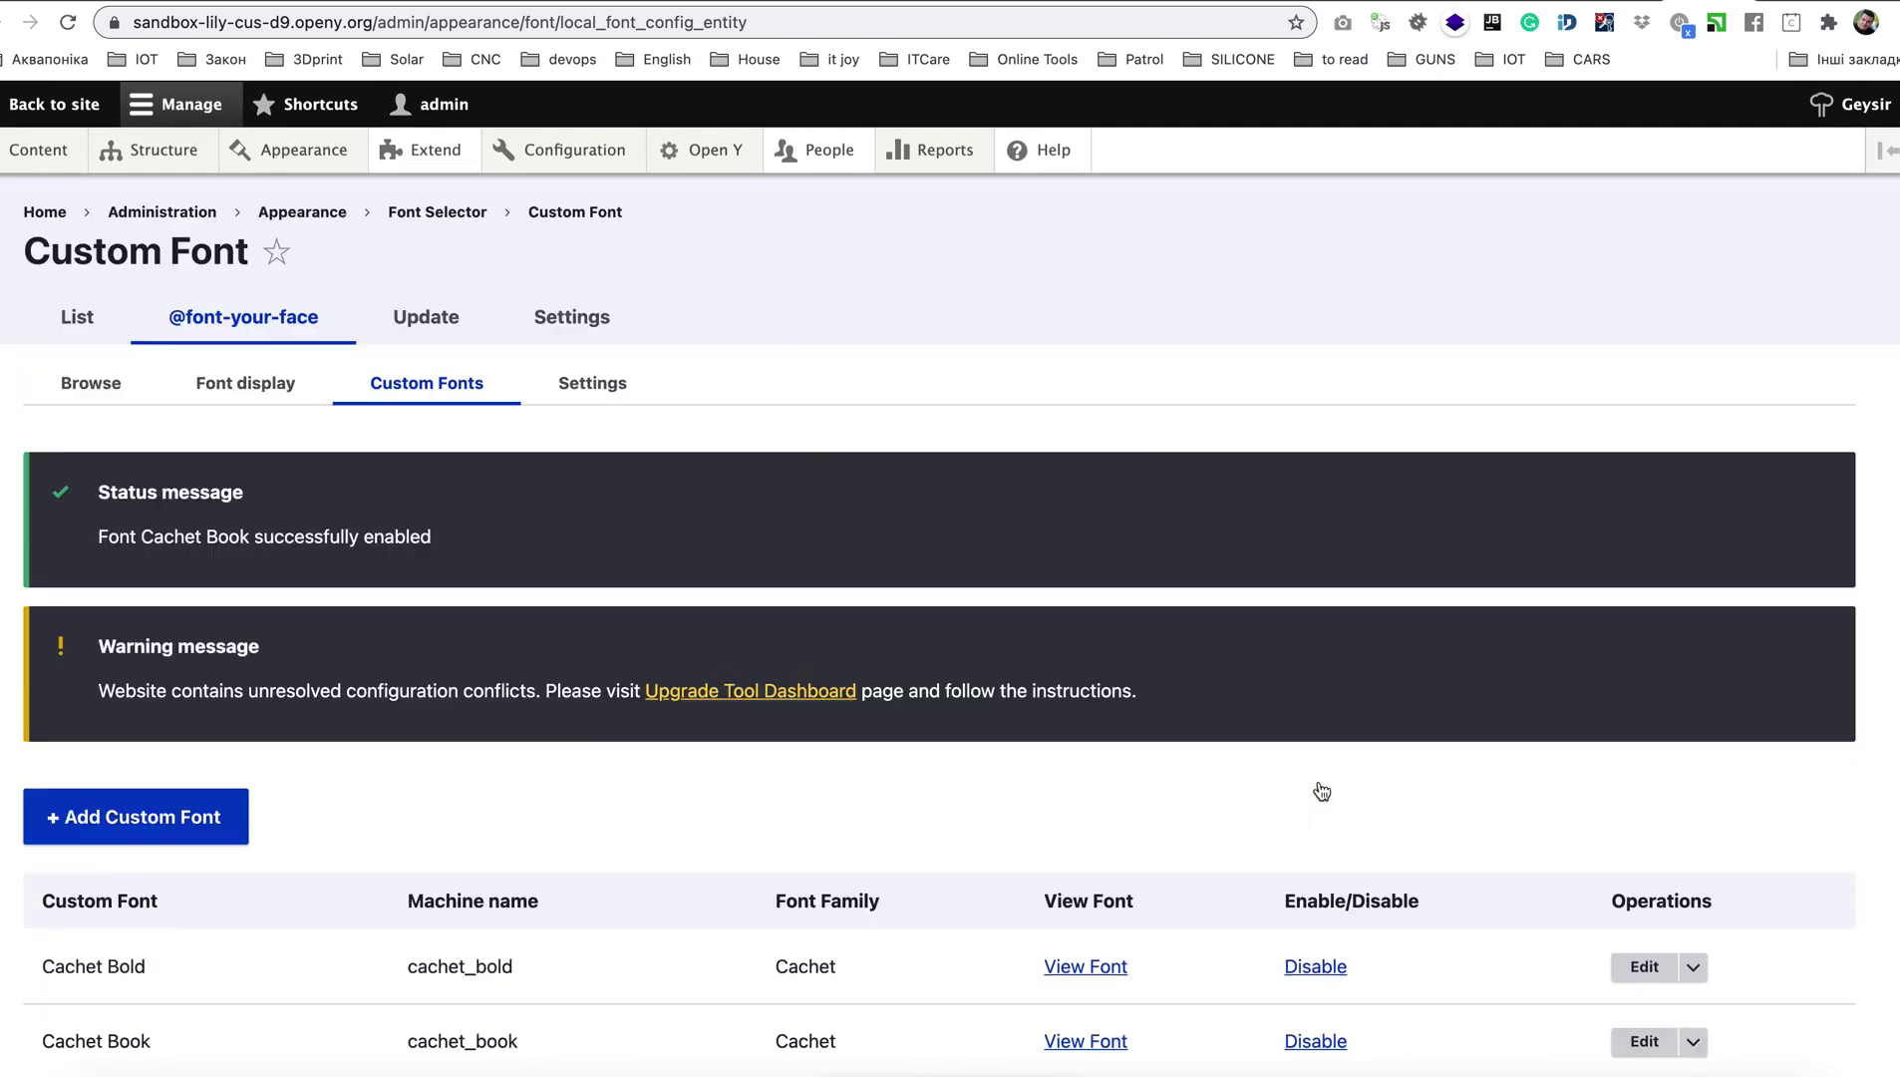
pyautogui.scroll(-3, 1311, 792)
pyautogui.click(1316, 864)
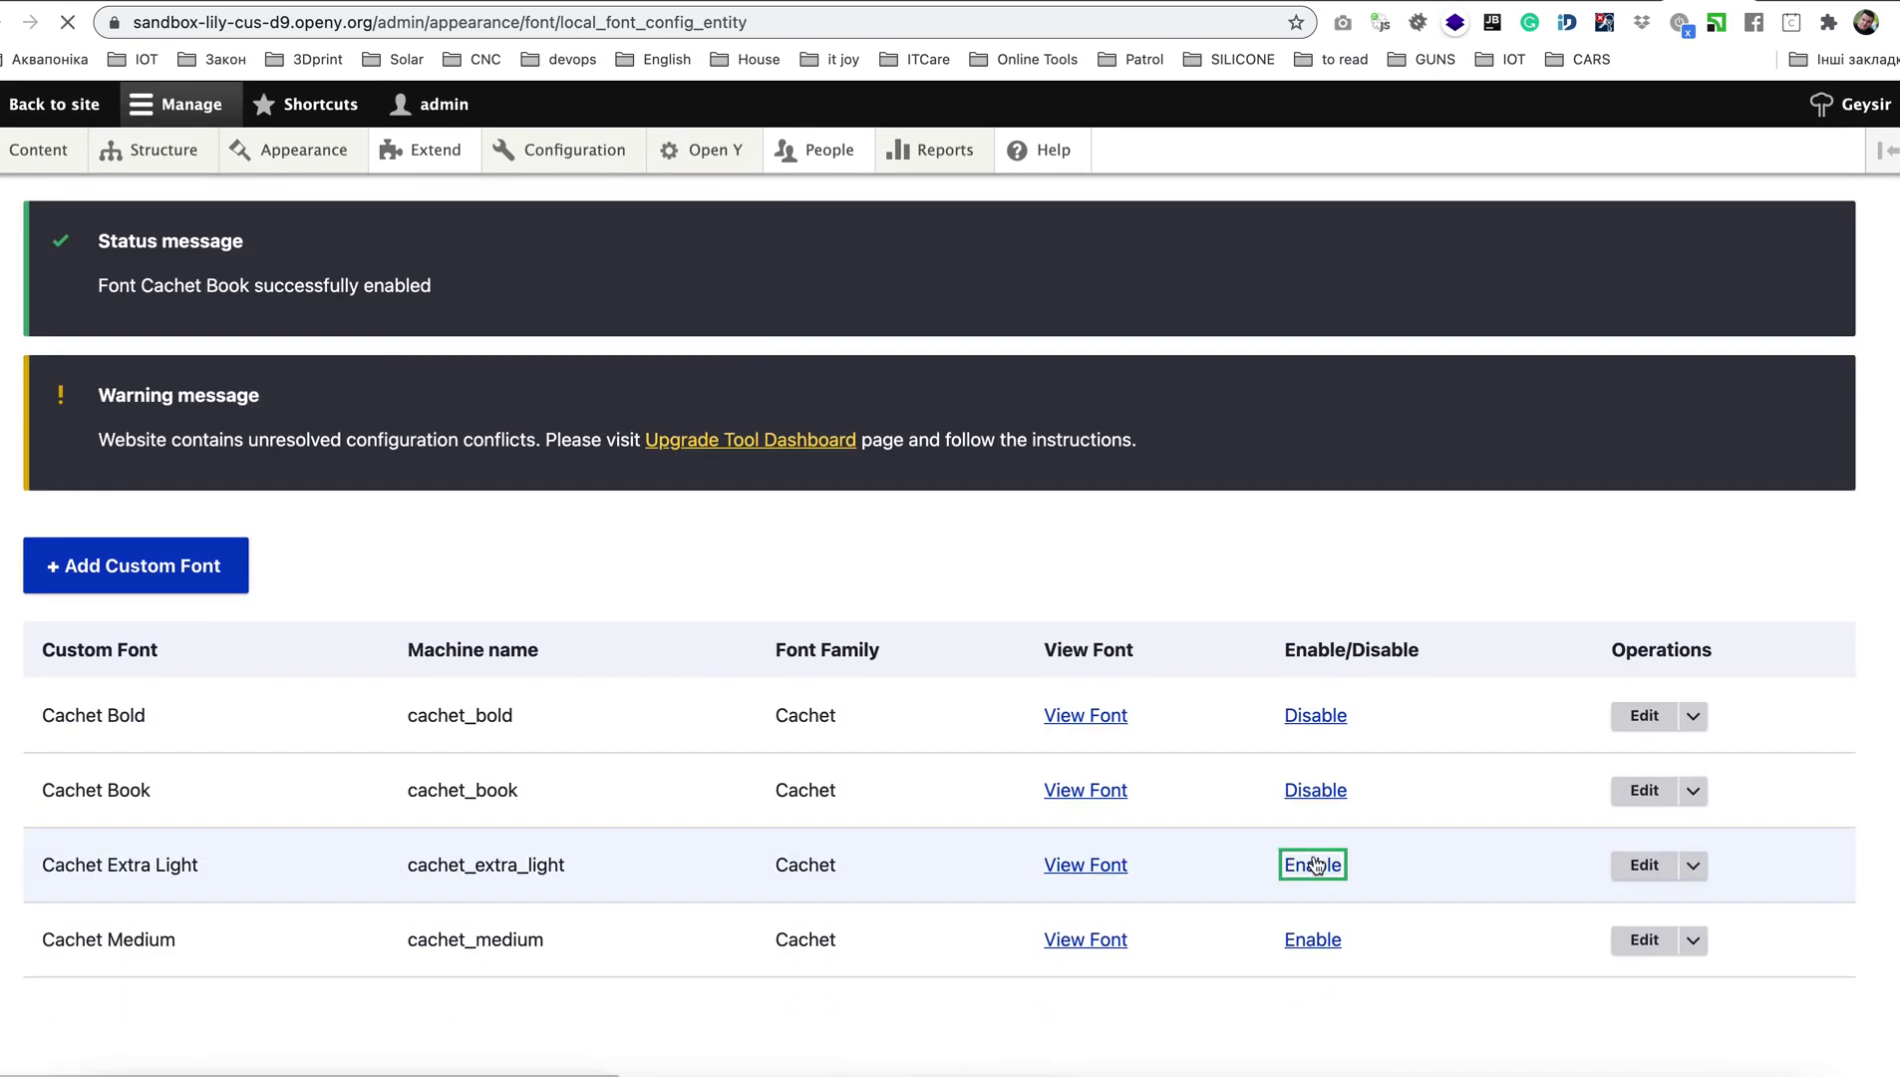
pyautogui.scroll(-3, 1311, 798)
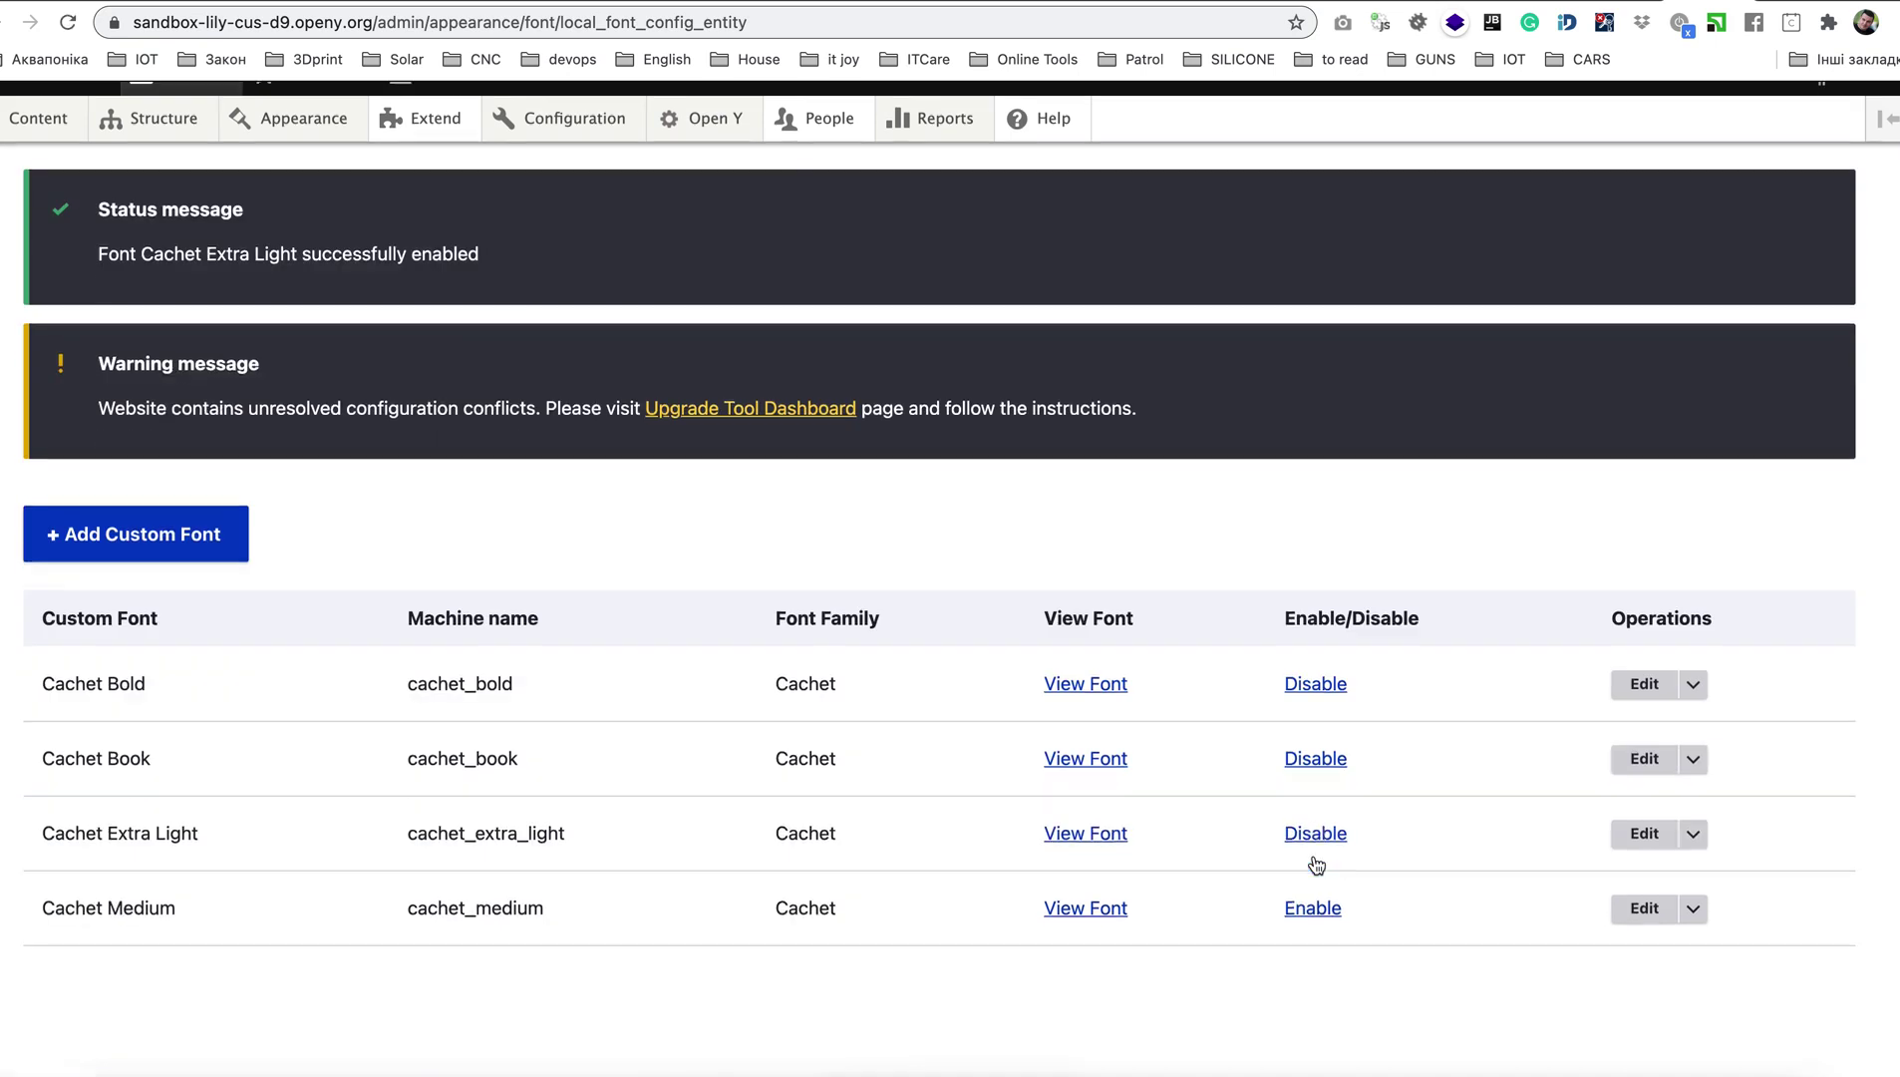
pyautogui.click(1318, 941)
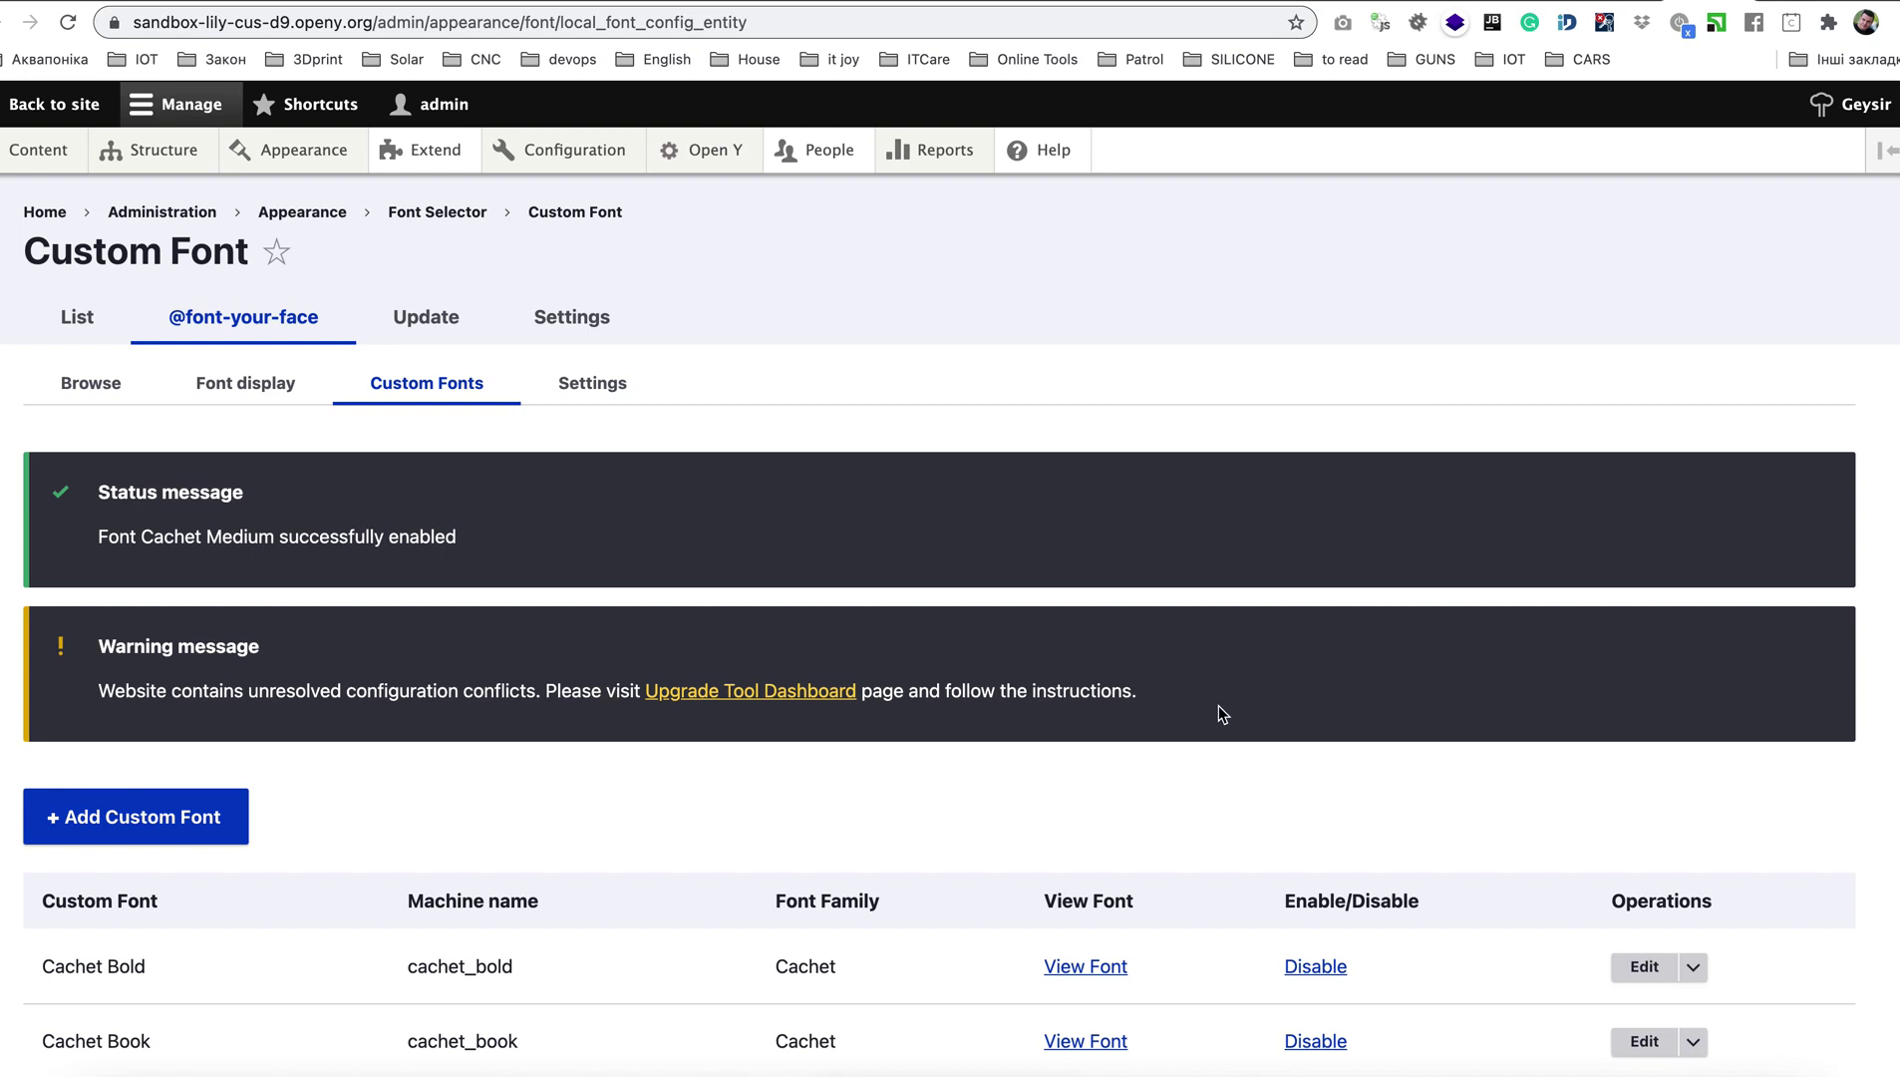
pyautogui.scroll(-3, 1219, 704)
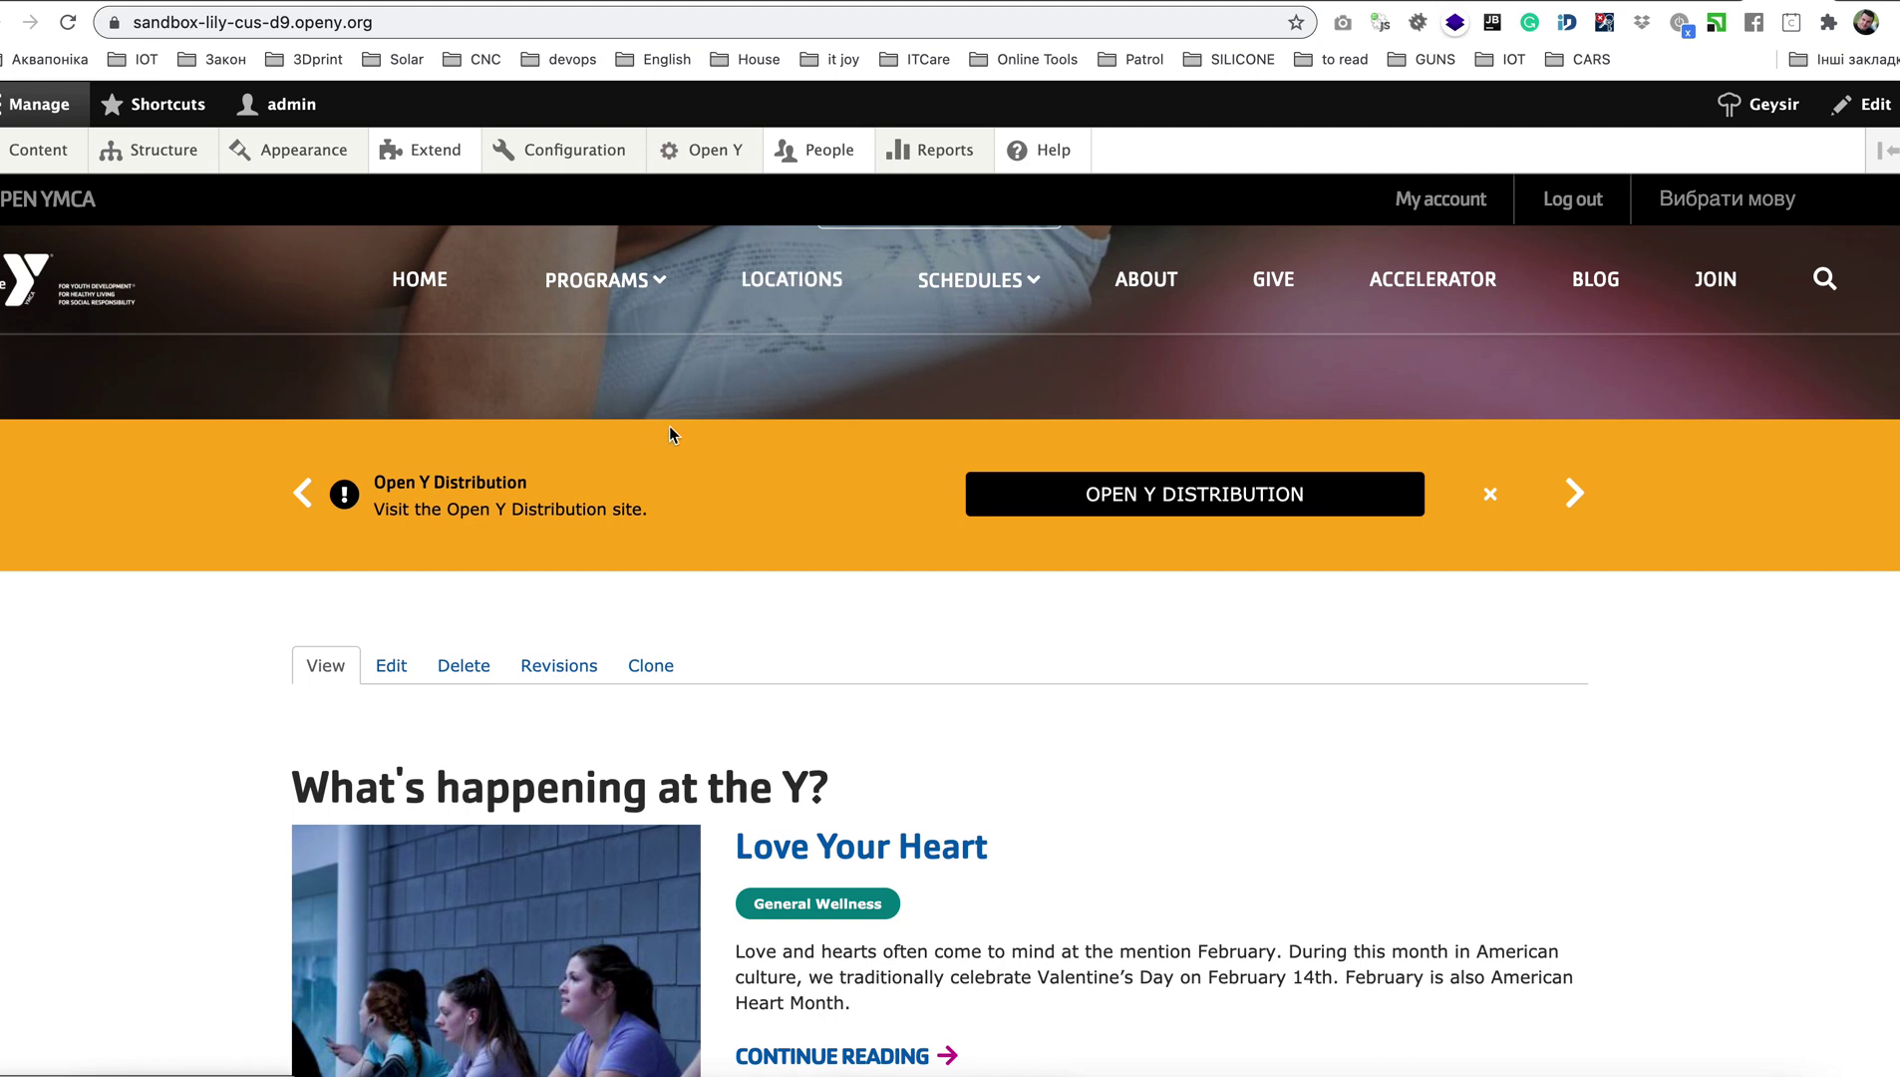
# - Select heading text and scroll the blog posts to the hero banner, checking everything renders in Cachet
pyautogui.moveTo(314, 772); pyautogui.dragTo(728, 772)
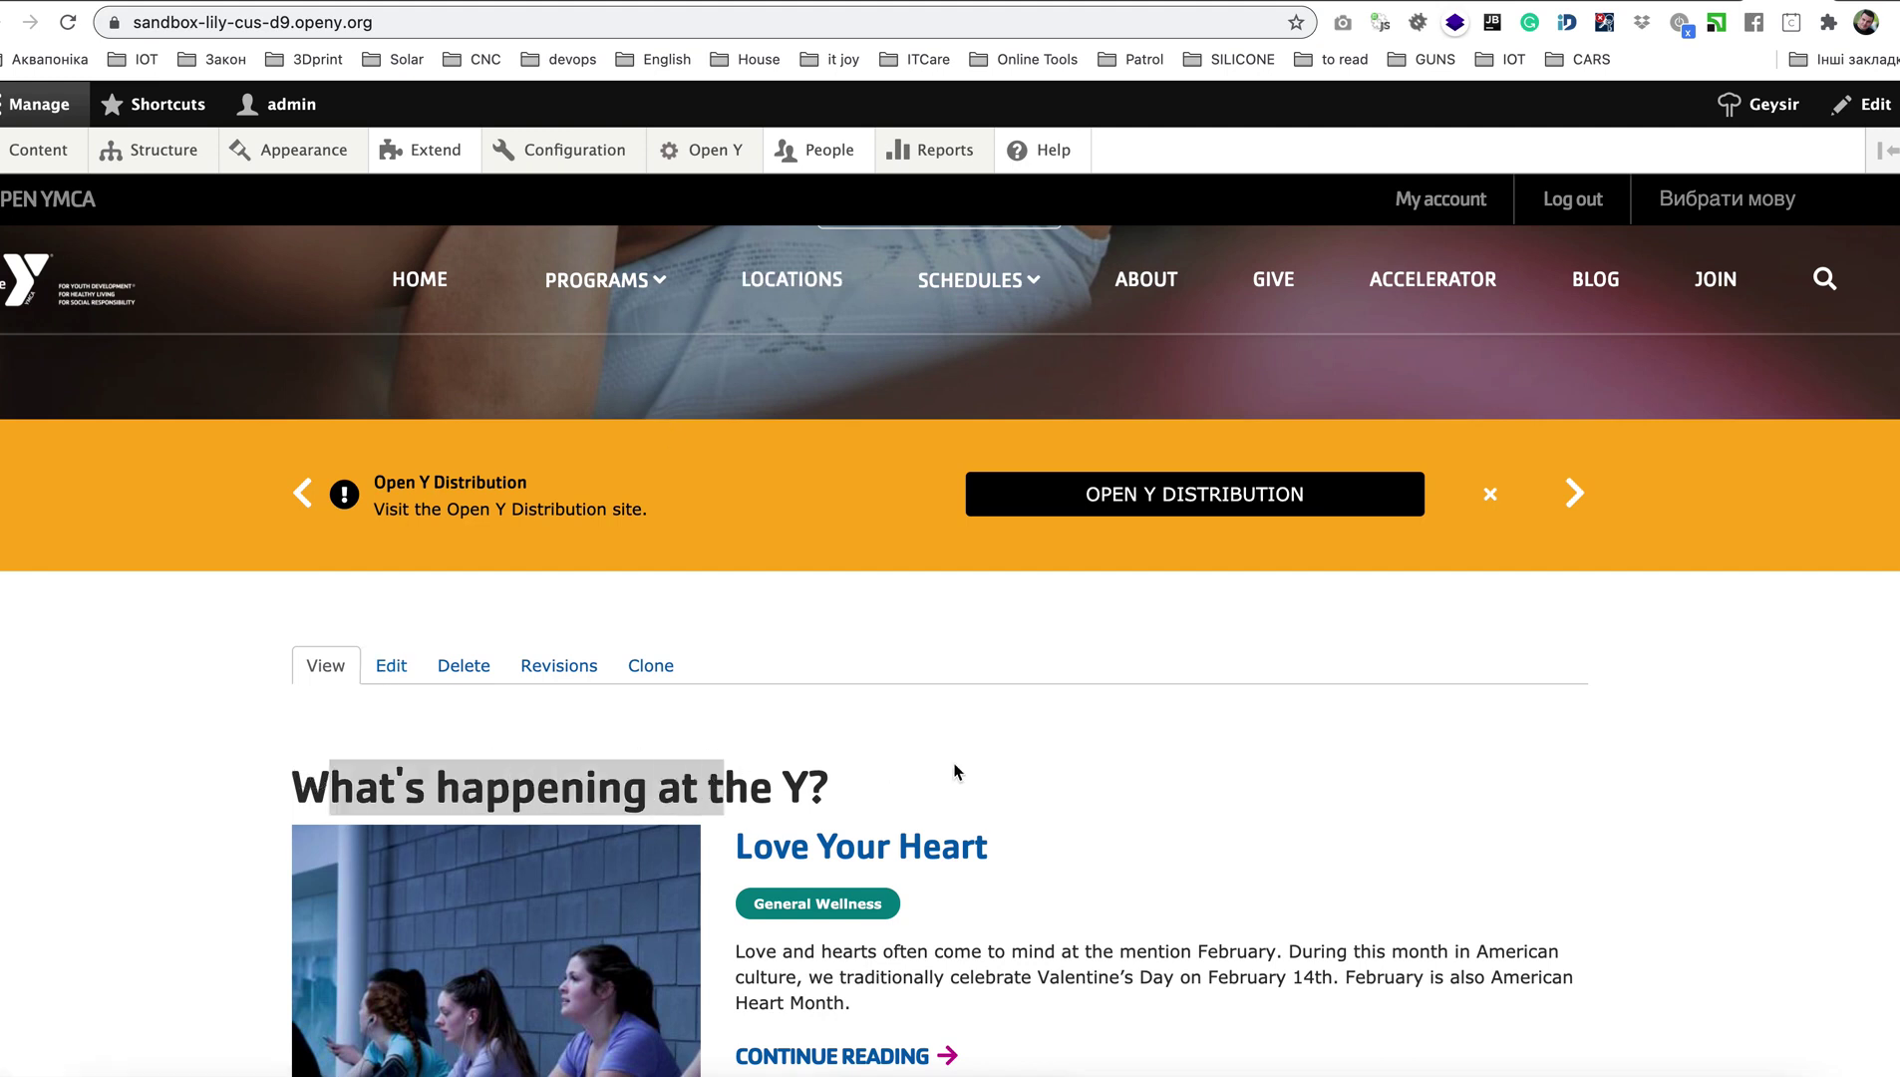
pyautogui.scroll(-7, 954, 768)
pyautogui.scroll(-12, 954, 762)
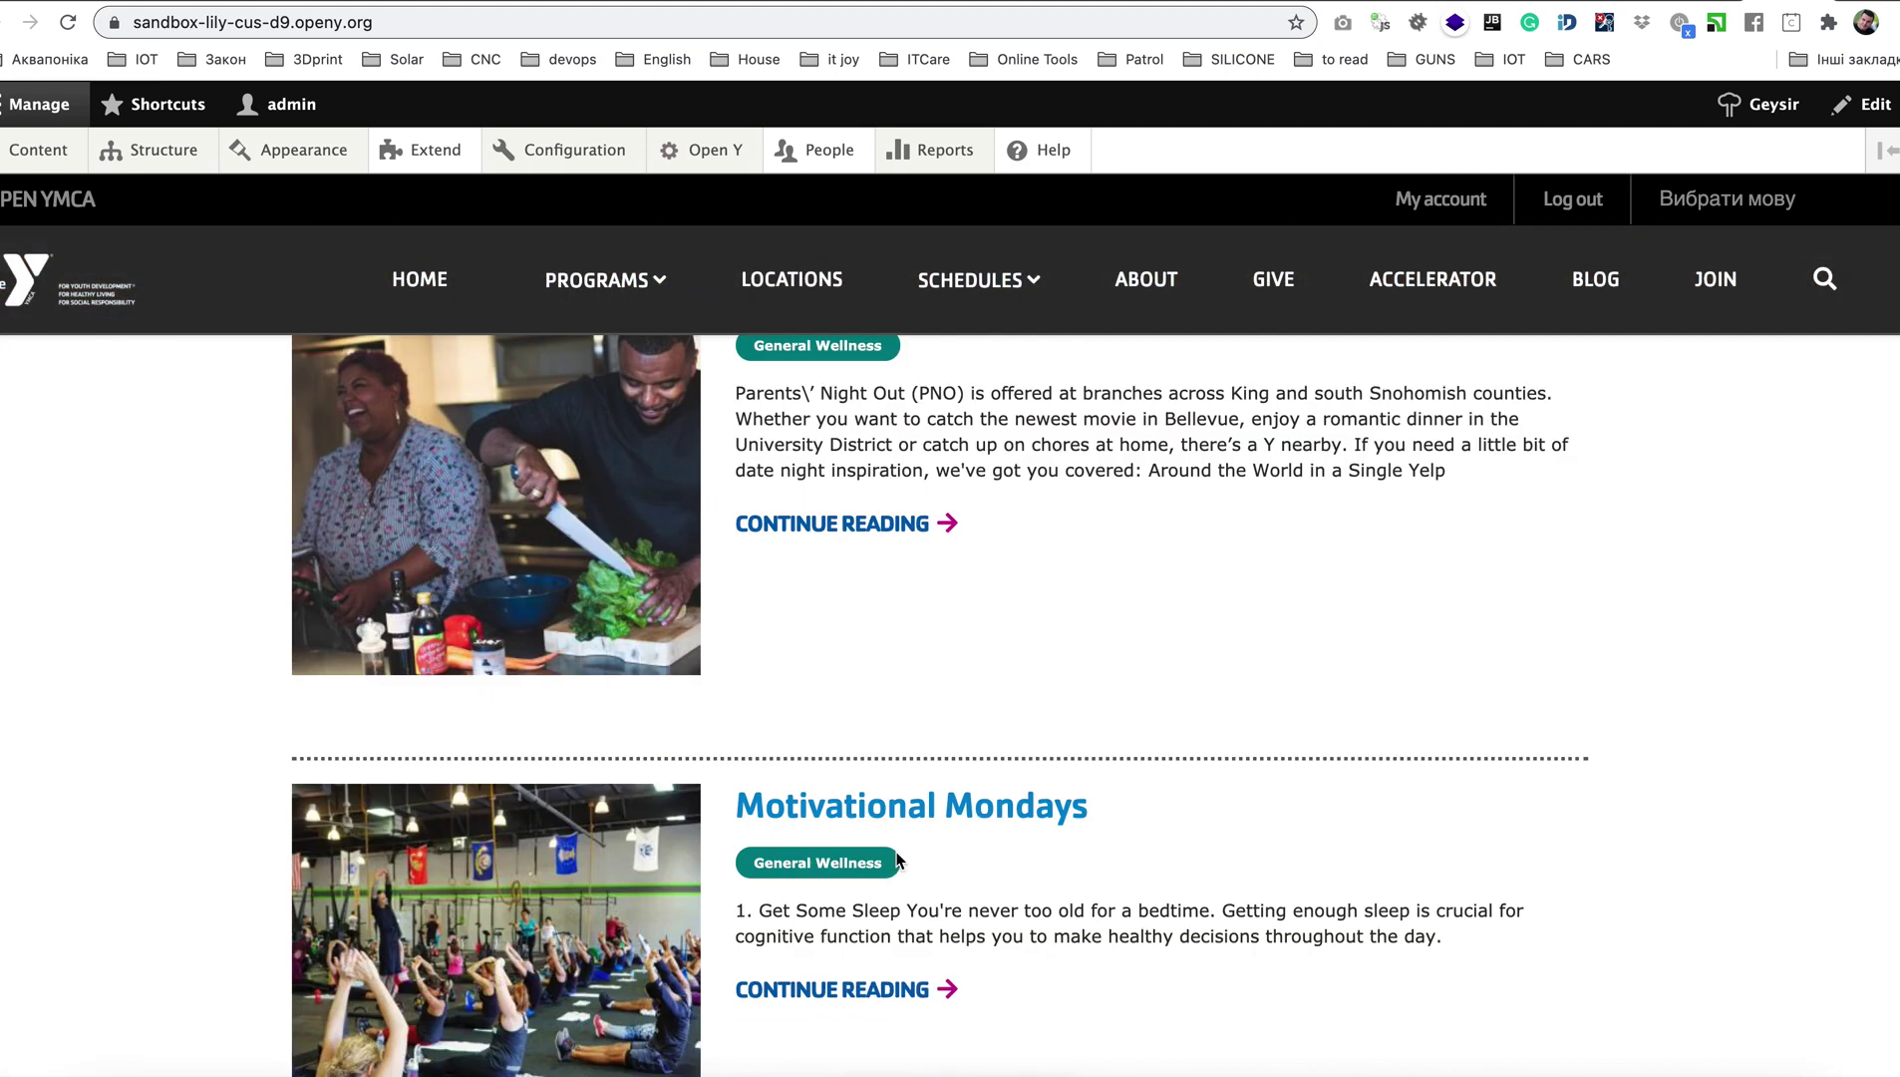
pyautogui.scroll(-7, 897, 859)
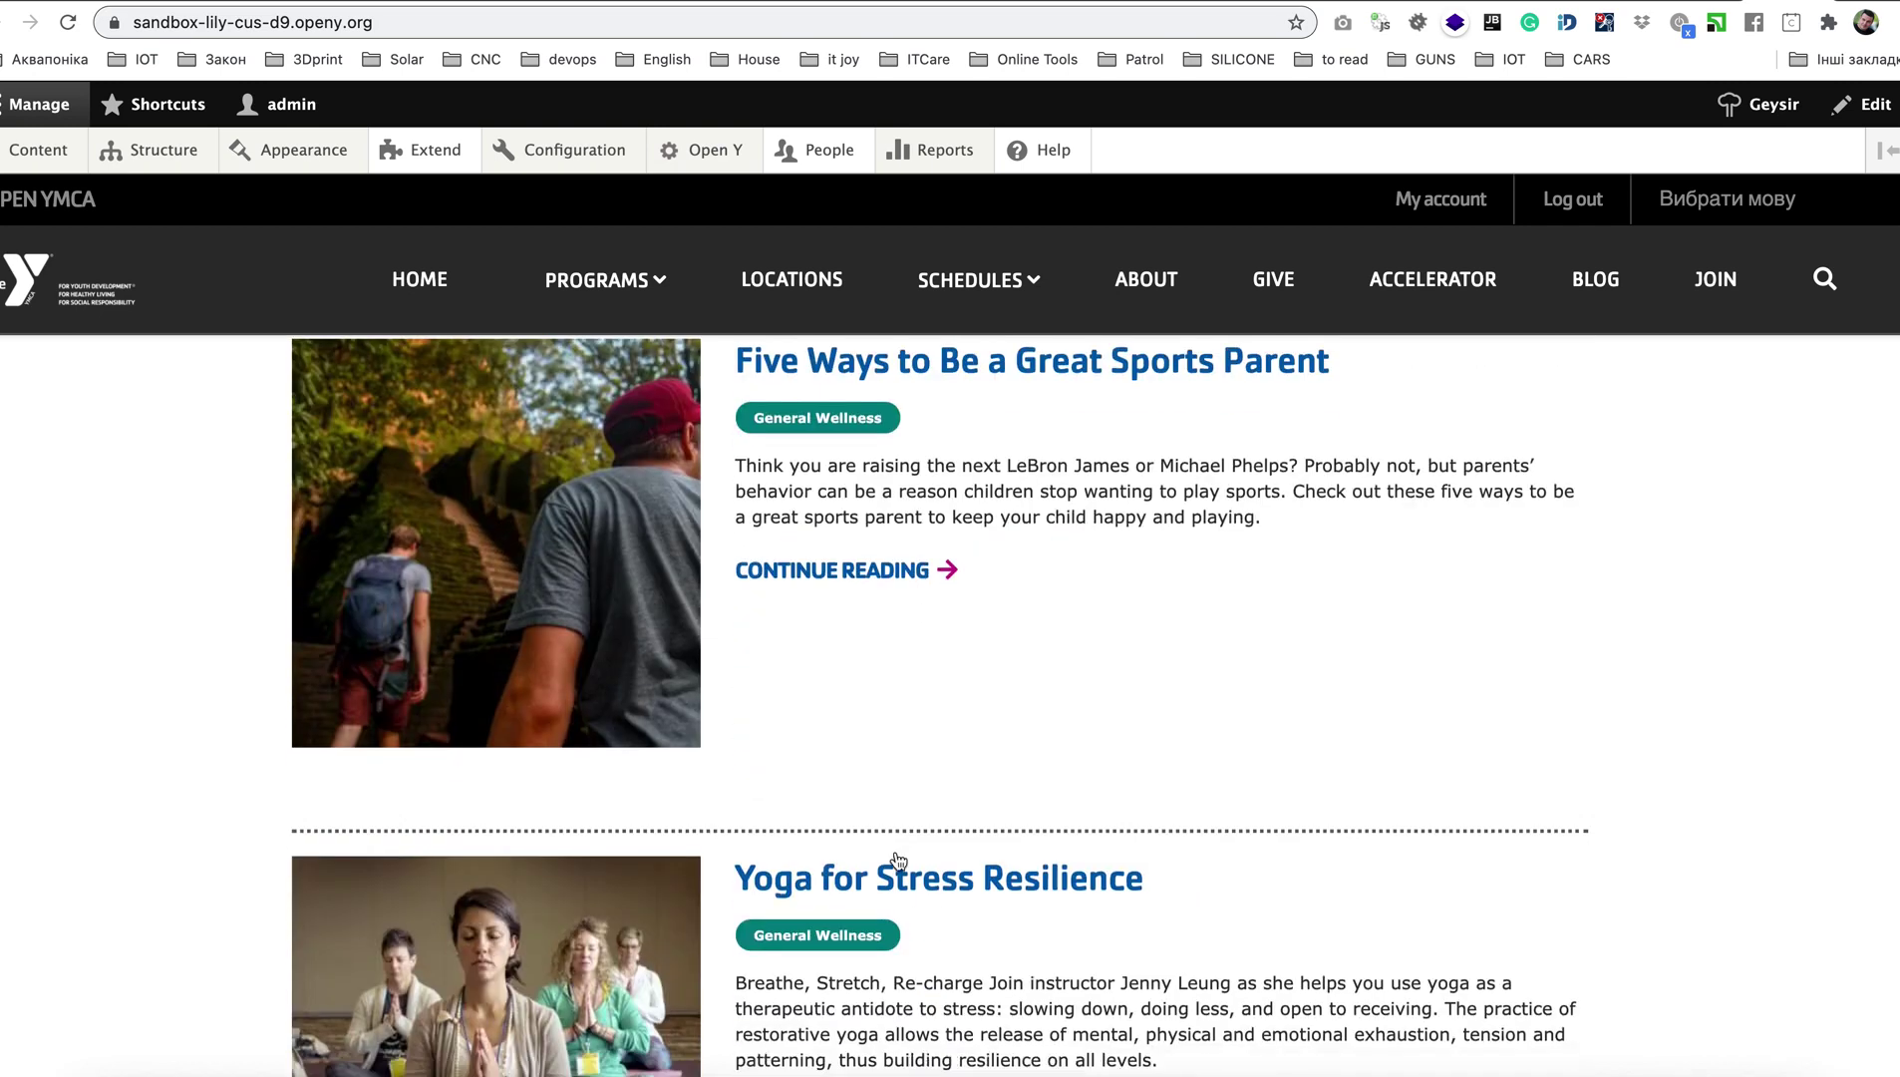
pyautogui.scroll(9, 896, 852)
pyautogui.scroll(15, 896, 852)
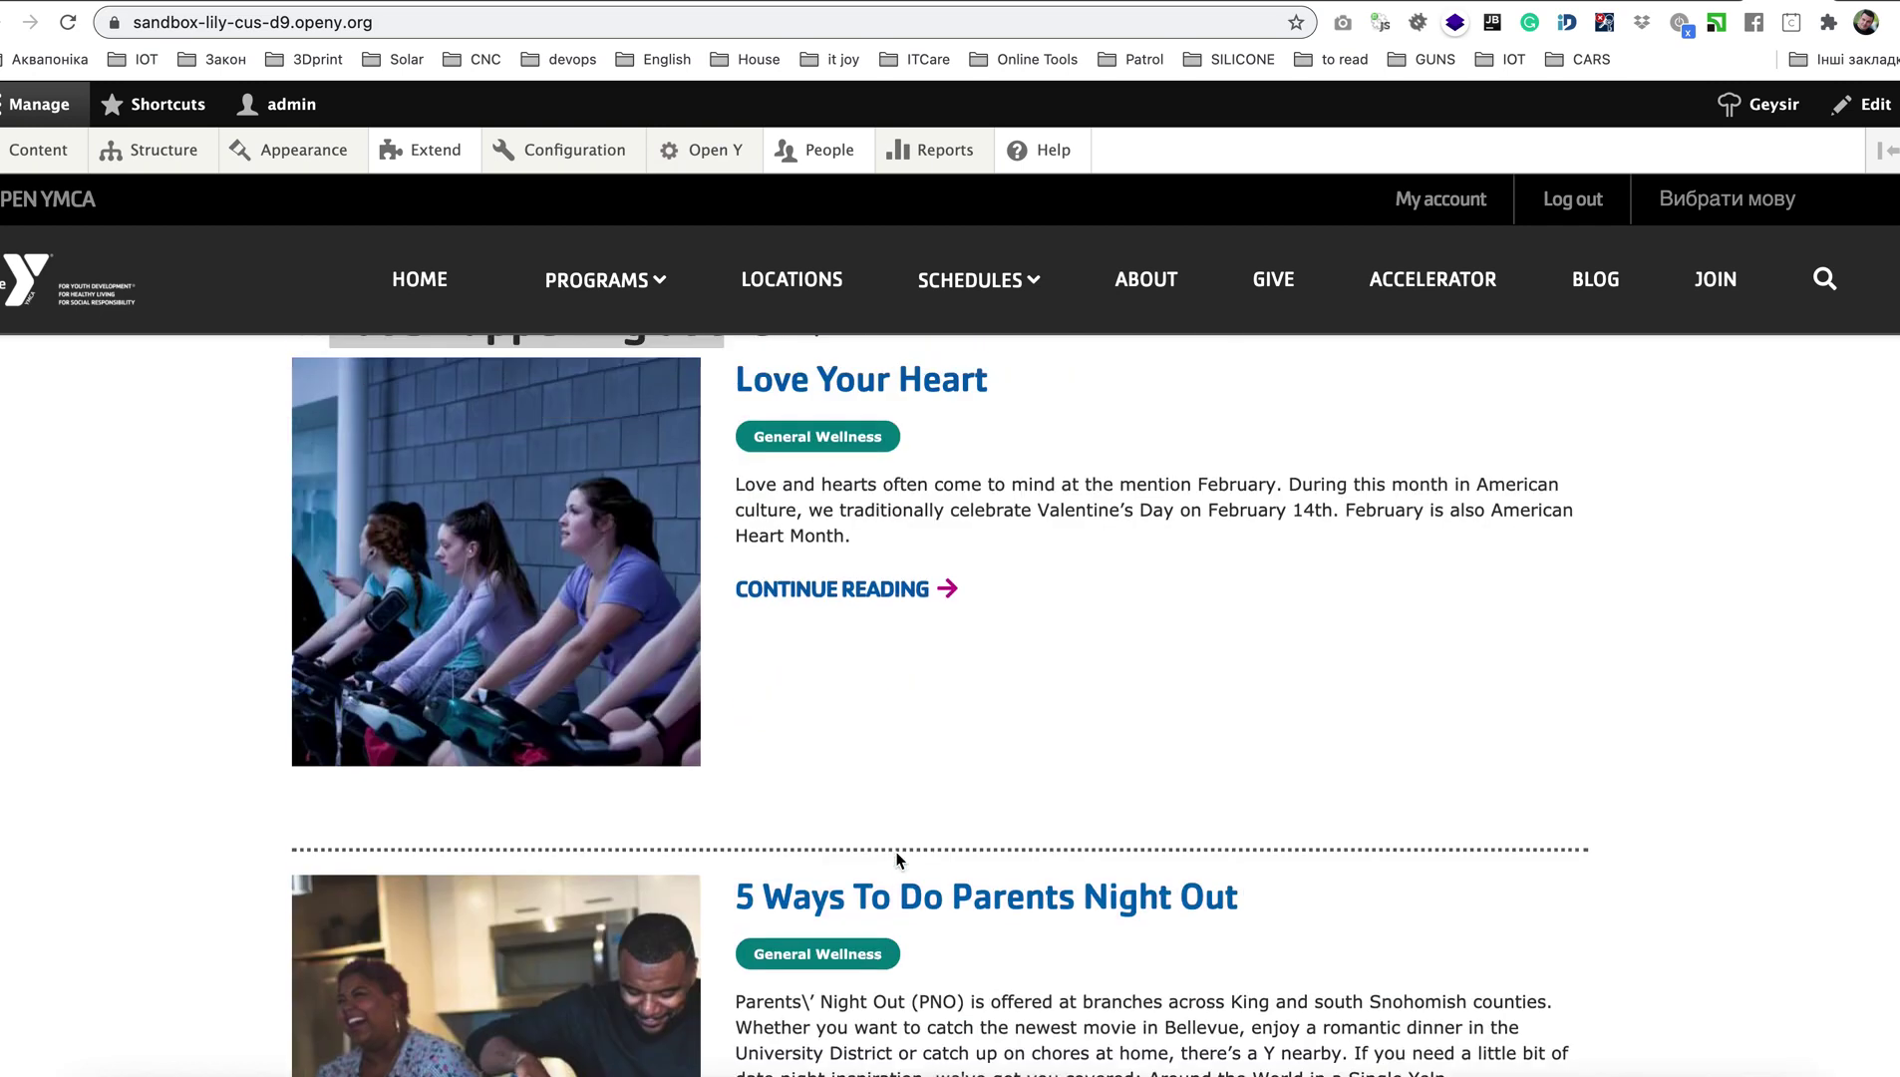
pyautogui.scroll(10, 1057, 576)
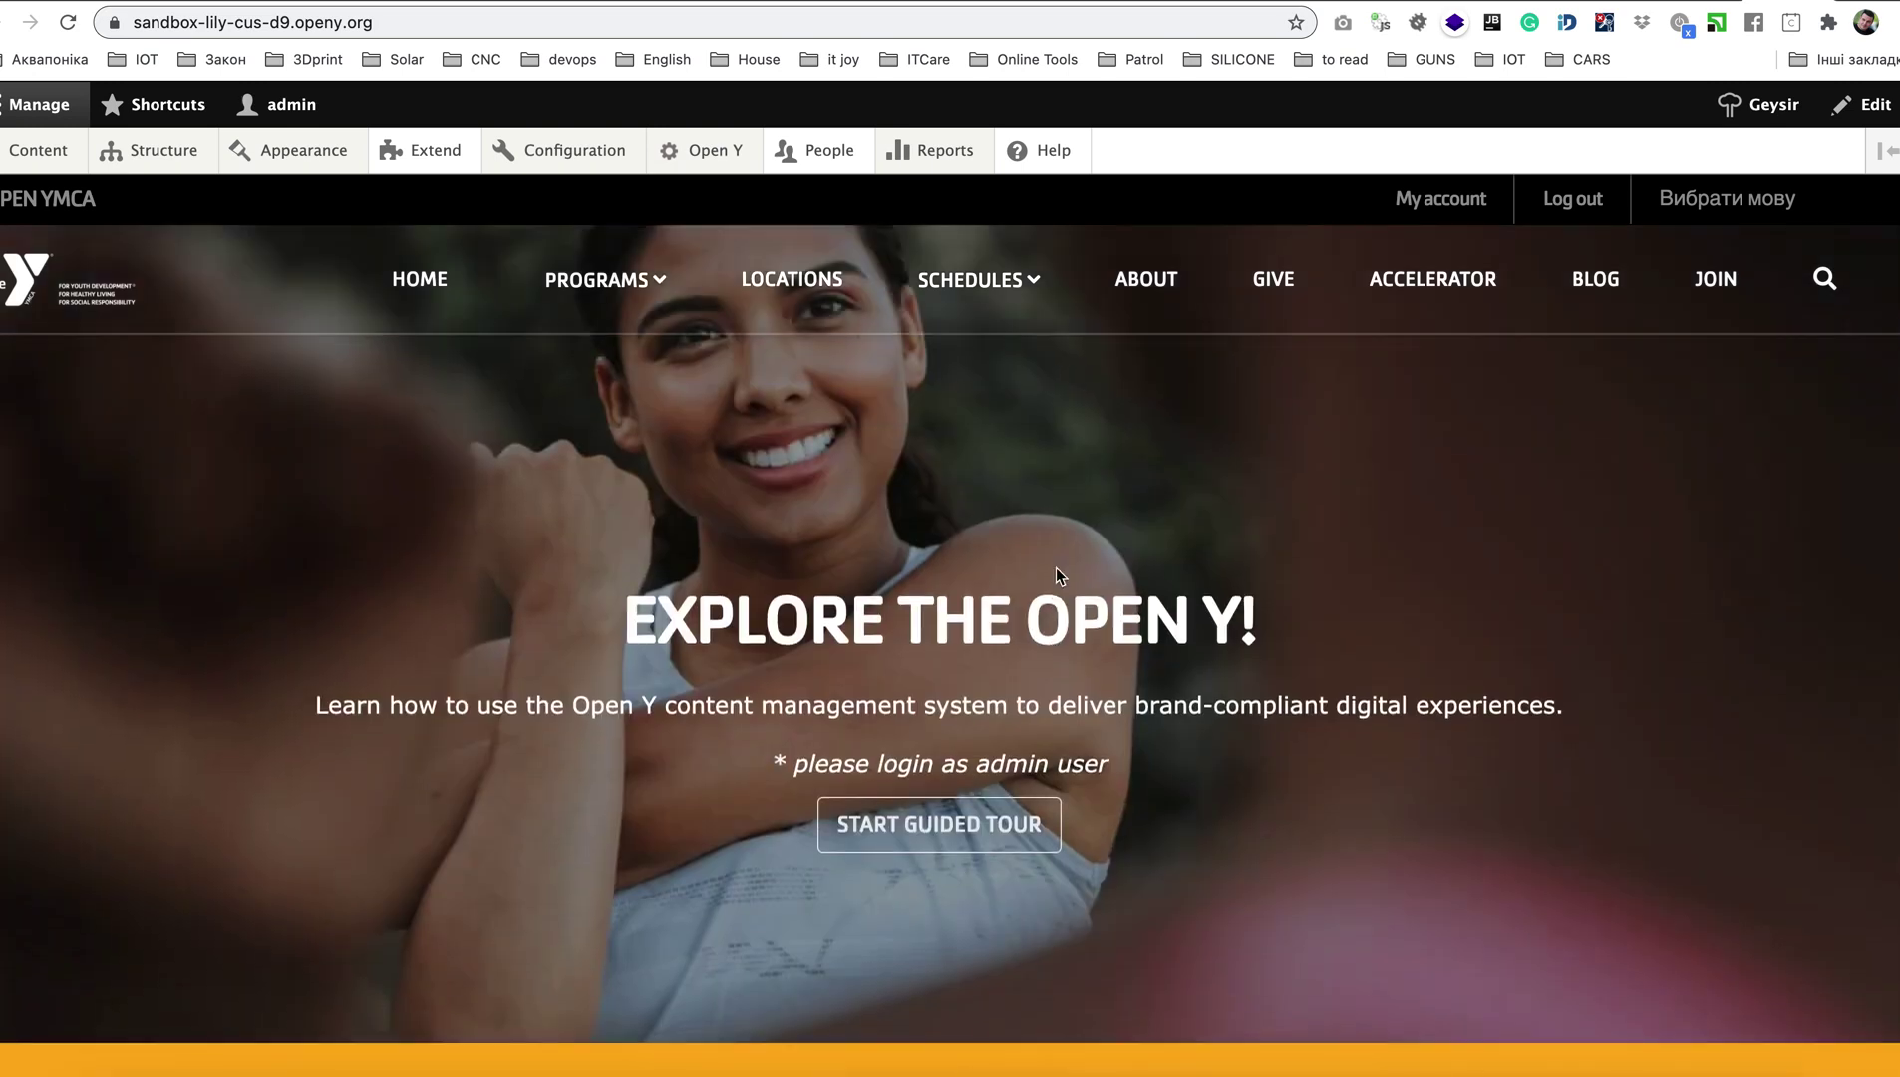